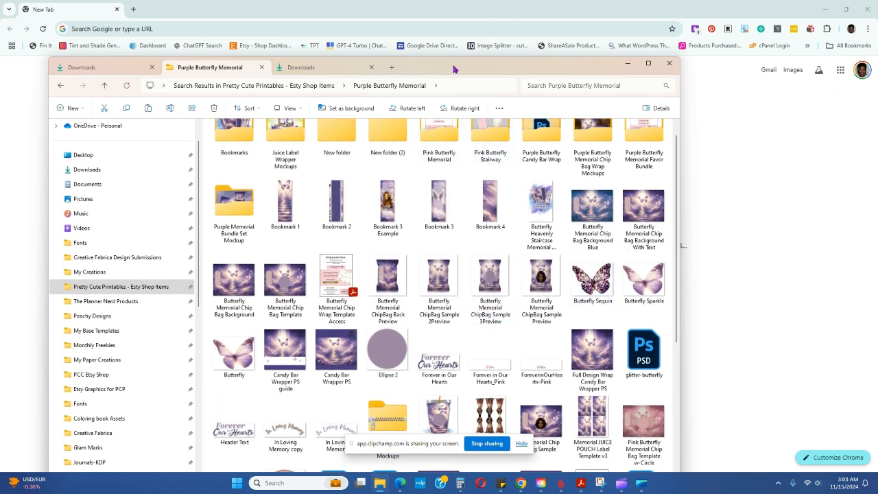
Preview the Bookmark 1, Bookmark 2 and Bookmark 3 Example images in the Purple Butterfly Memorial folder
{"action": "left_click_drag", "start_coordinate": [456, 70], "coordinate": [478, 113]}
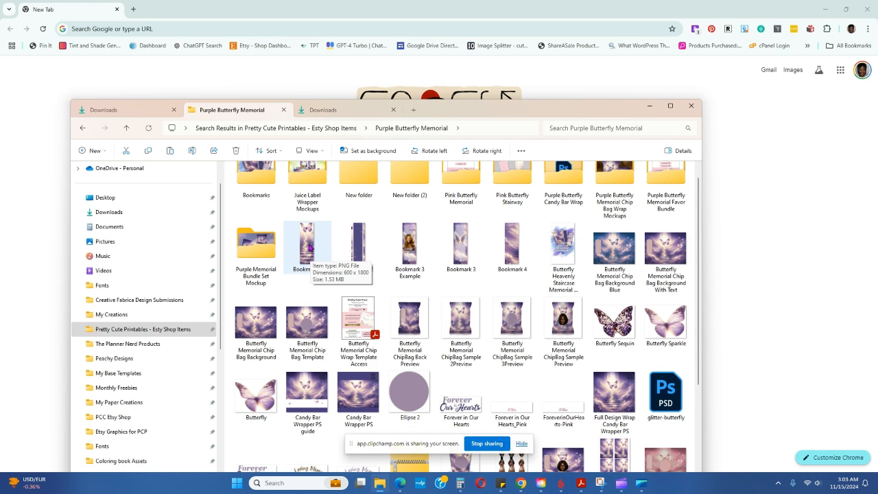
{"action": "double_click", "coordinate": [308, 247]}
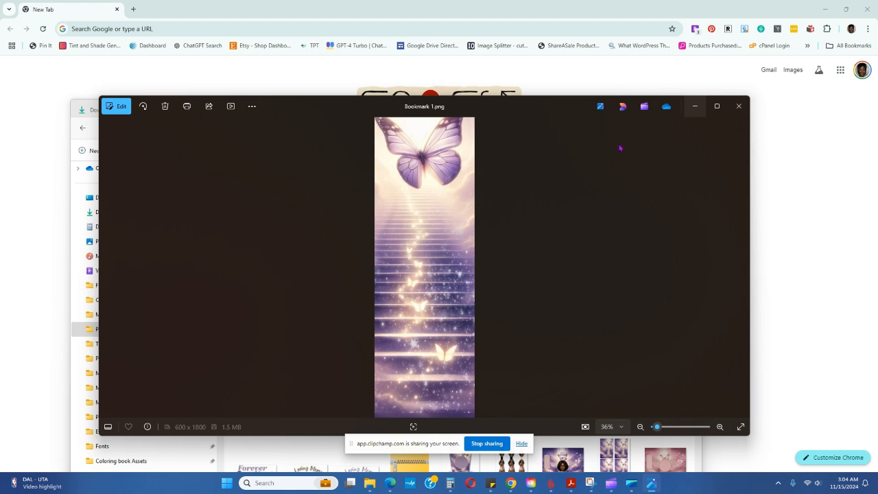
{"action": "left_click", "coordinate": [747, 112]}
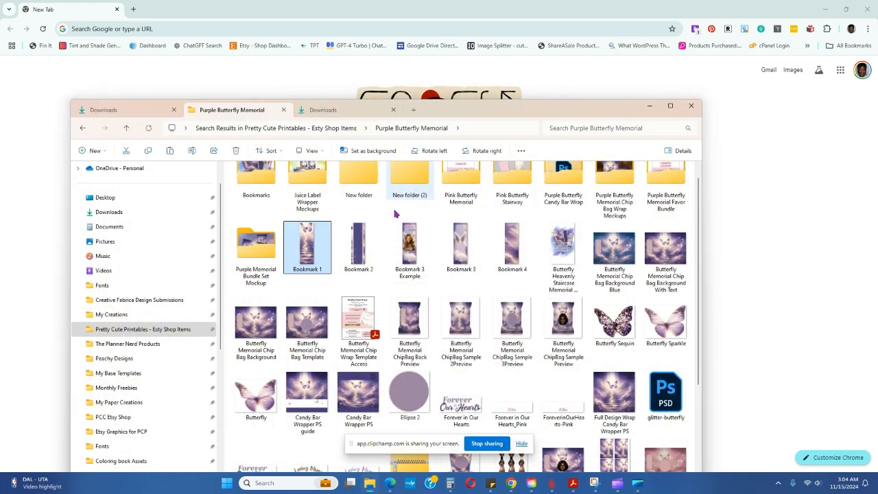
{"action": "double_click", "coordinate": [313, 252]}
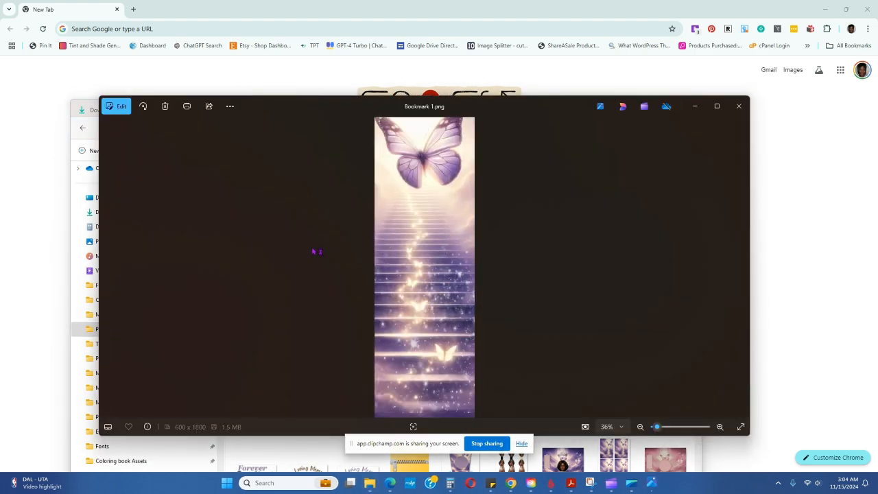
{"action": "left_click", "coordinate": [740, 271]}
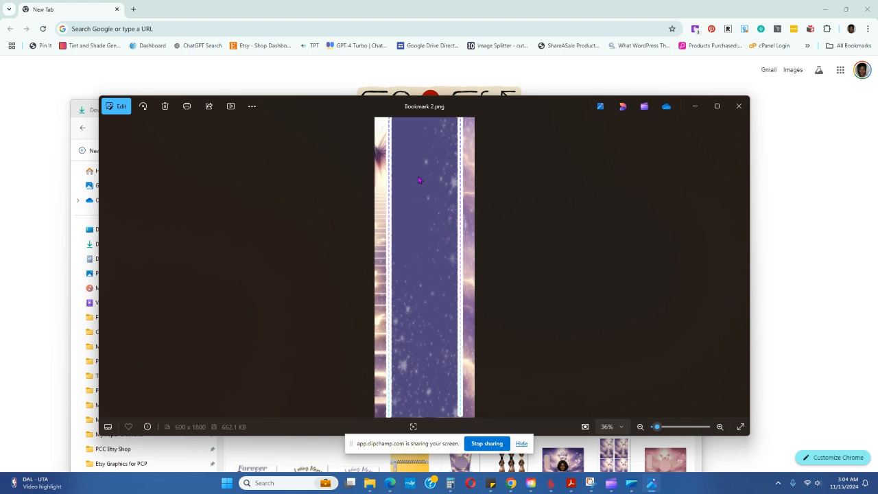
{"action": "left_click_drag", "start_coordinate": [566, 112], "coordinate": [520, 273]}
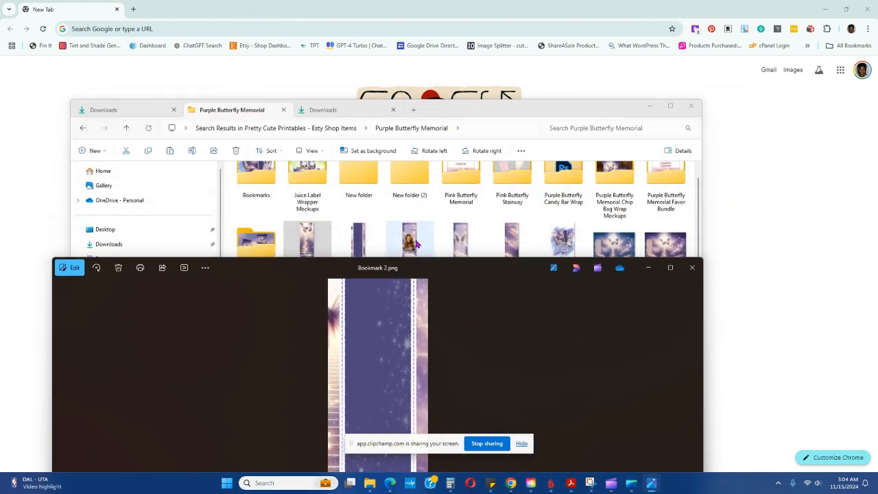
{"action": "double_click", "coordinate": [416, 244]}
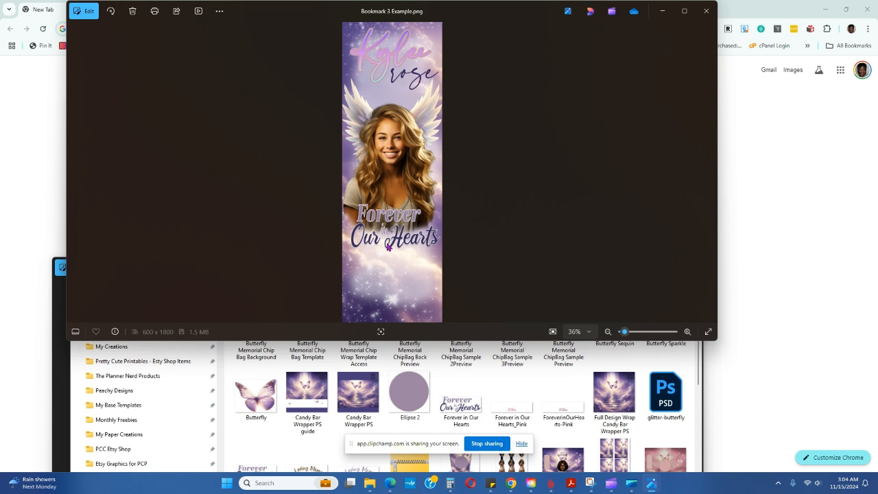
{"action": "left_click", "coordinate": [705, 12]}
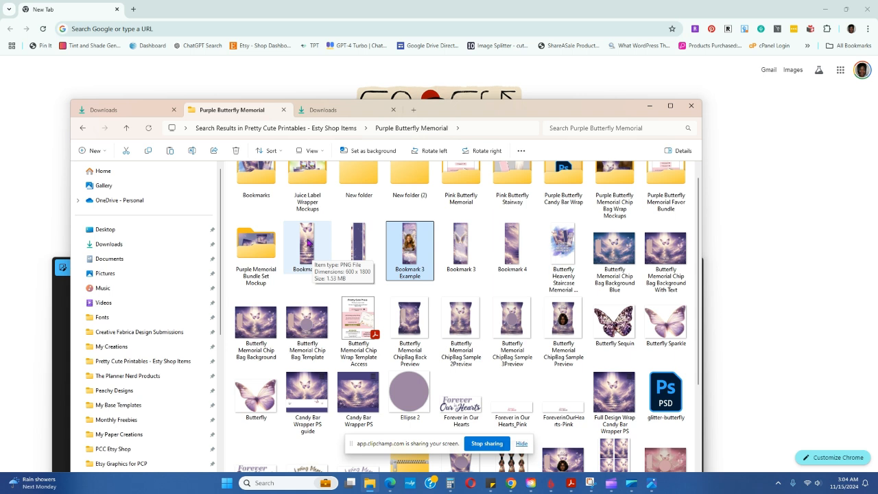
Open the Bookmark 1 image in Adobe Photoshop 2024
{"action": "right_click", "coordinate": [308, 243]}
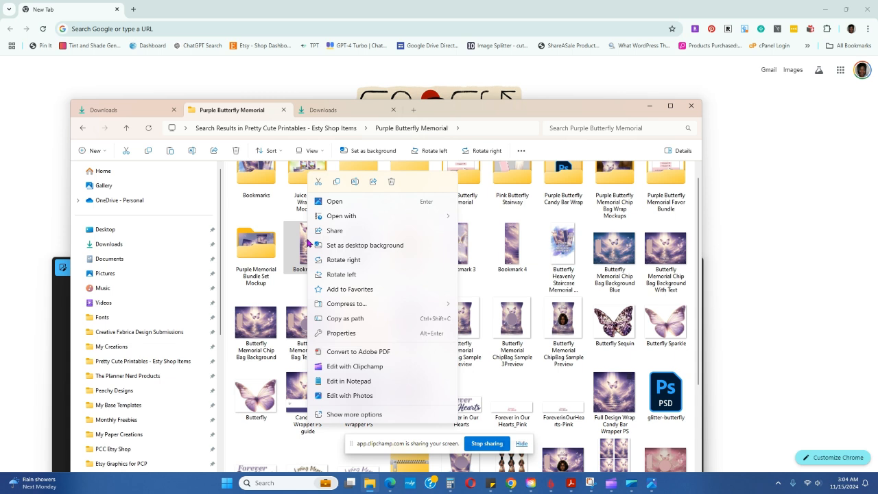
{"action": "mouse_move", "coordinate": [374, 220]}
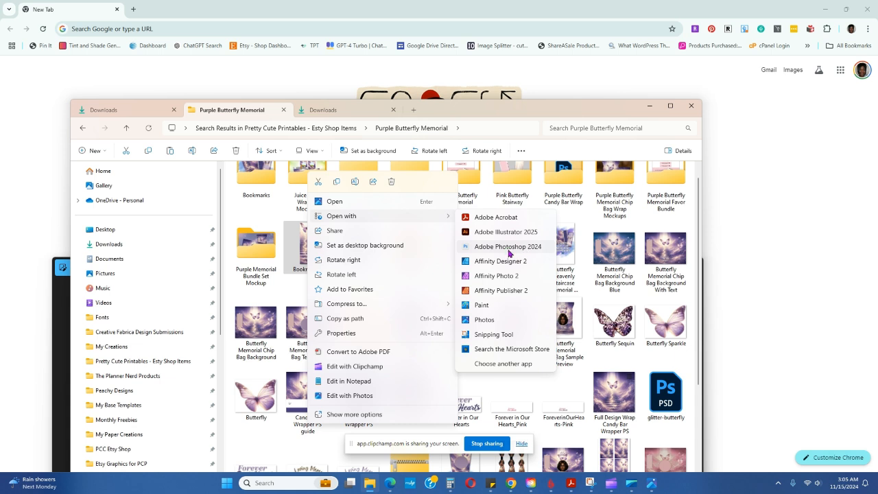
{"action": "left_click", "coordinate": [509, 254]}
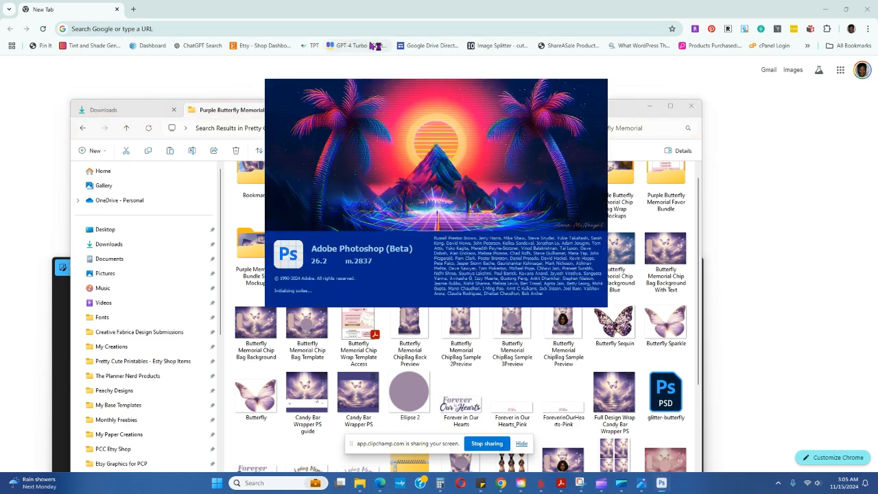
Switch to the browser and go to canva.com
{"action": "left_click", "coordinate": [192, 29]}
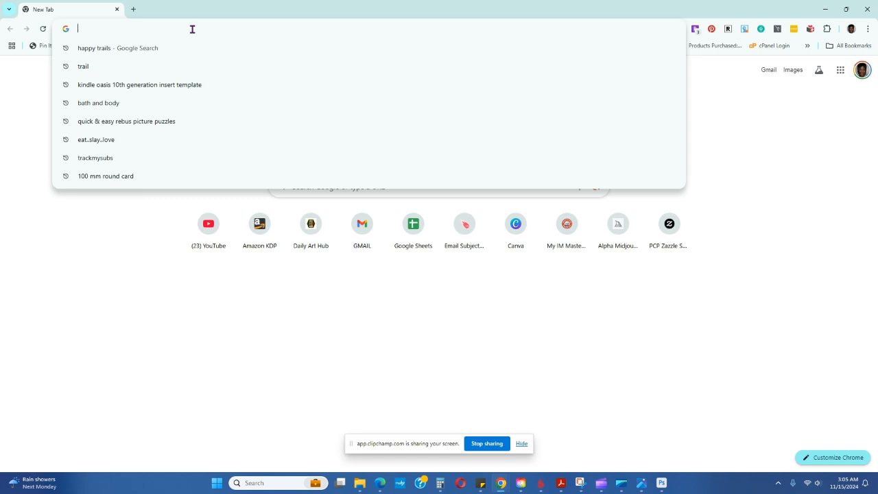
{"action": "type", "text": "can"}
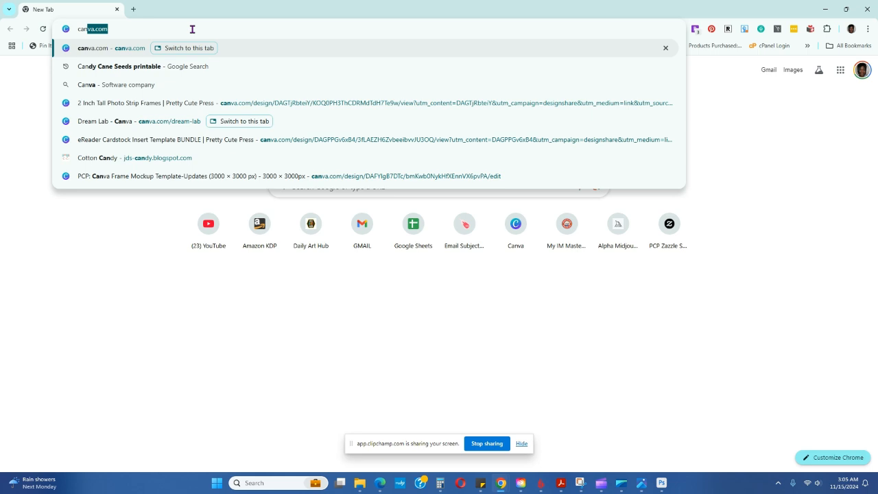
{"action": "key", "text": "Return"}
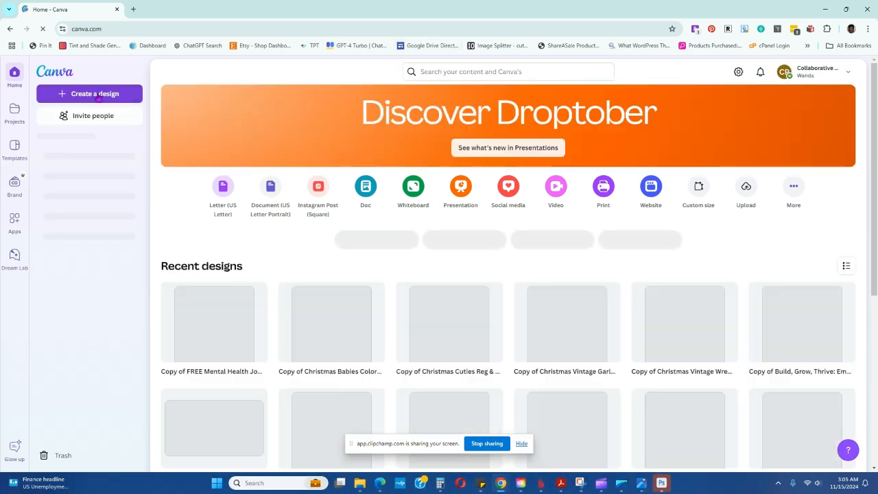
Create a new custom-size design 2 in wide and 6 in high
{"action": "left_click", "coordinate": [98, 98]}
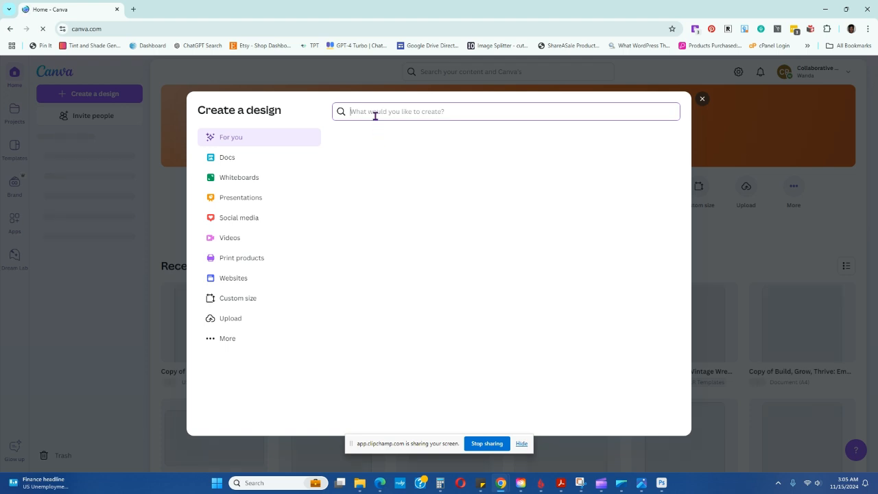
{"action": "left_click", "coordinate": [242, 302]}
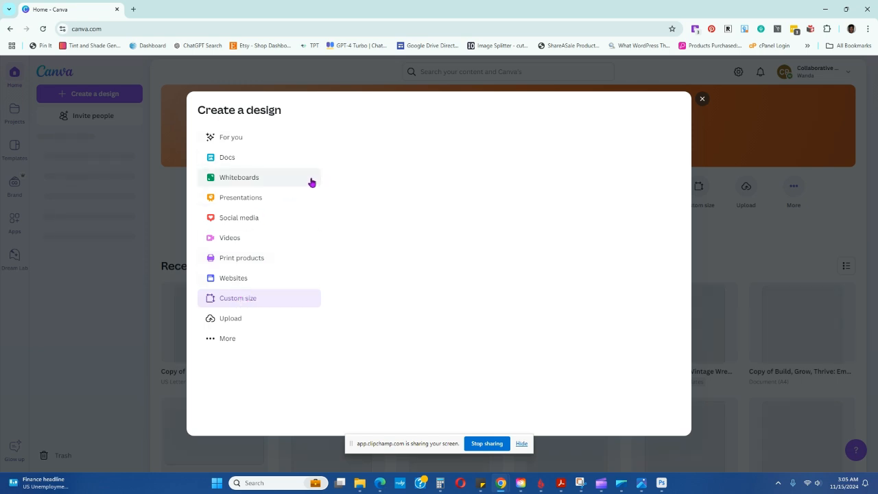
{"action": "mouse_move", "coordinate": [541, 483]}
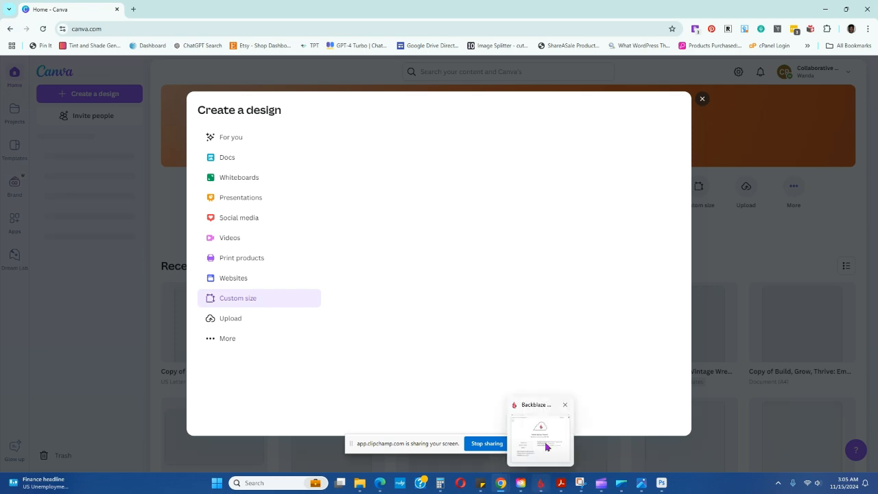
{"action": "mouse_move", "coordinate": [554, 435]}
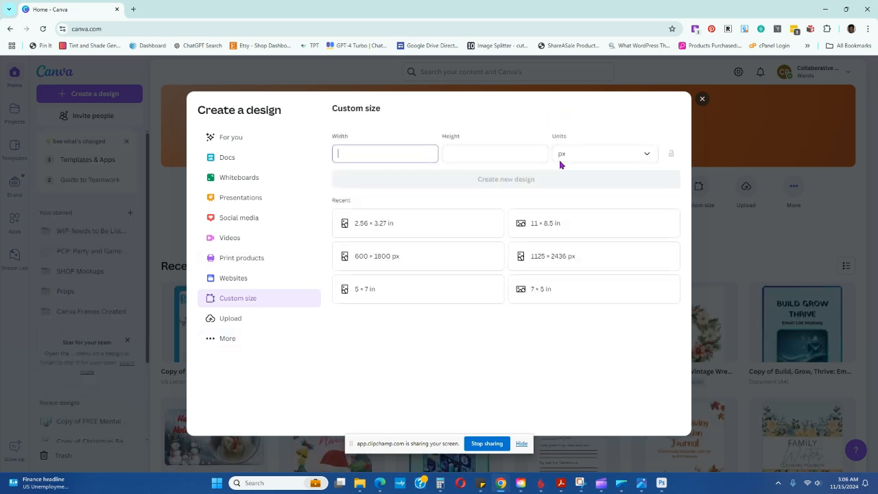
{"action": "left_click", "coordinate": [616, 158]}
{"action": "left_click", "coordinate": [582, 201]}
{"action": "left_click", "coordinate": [410, 156]}
{"action": "left_click", "coordinate": [467, 154]}
{"action": "type", "text": "6"}
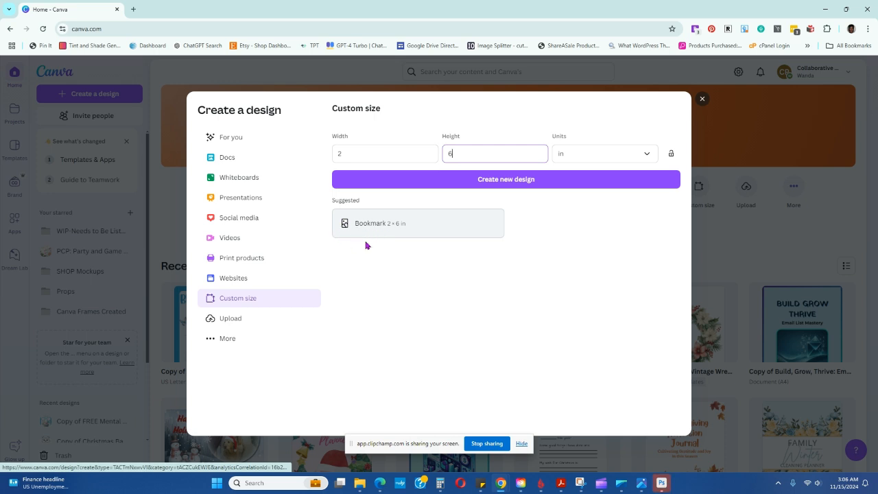
{"action": "left_click", "coordinate": [463, 181]}
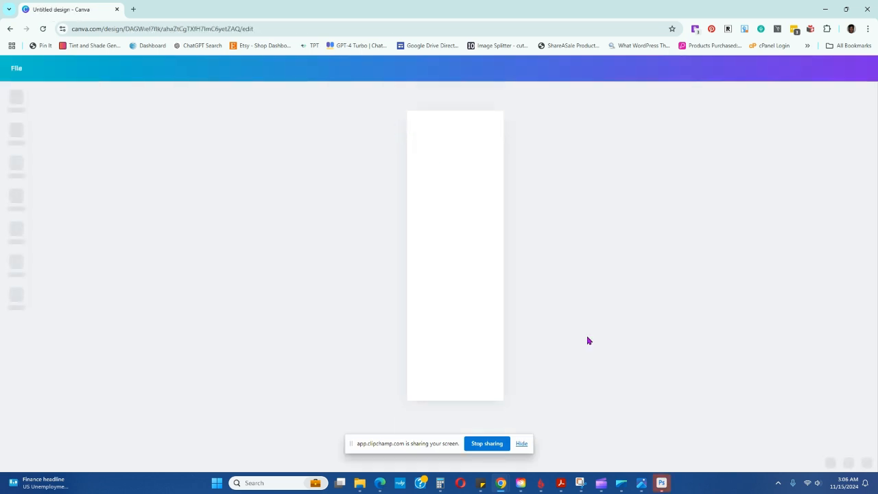
Bring the Bookmark 1 image from the Purple Butterfly Memorial folder onto the blank design page
{"action": "left_click", "coordinate": [360, 483]}
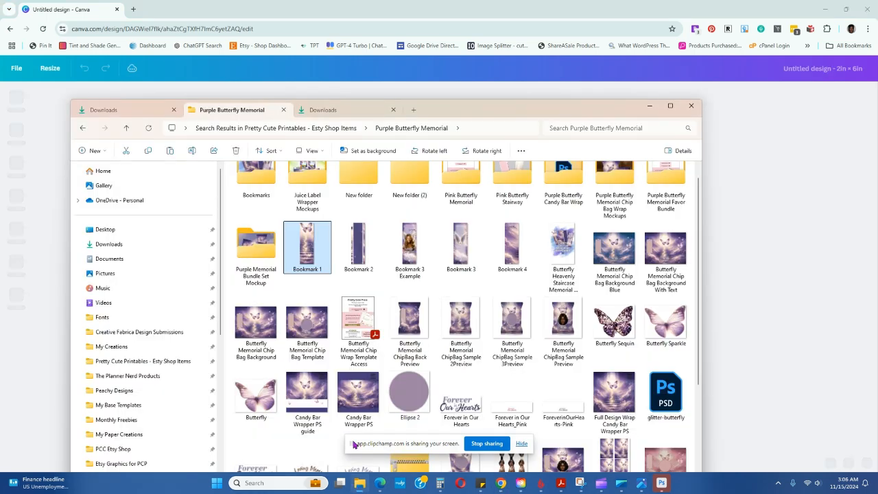
{"action": "left_click_drag", "start_coordinate": [473, 116], "coordinate": [476, 270]}
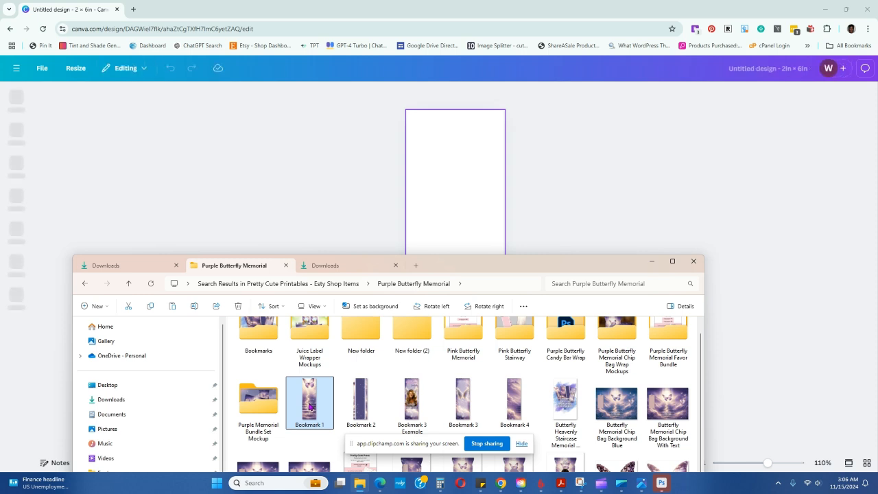
{"action": "left_click_drag", "start_coordinate": [310, 406], "coordinate": [461, 133]}
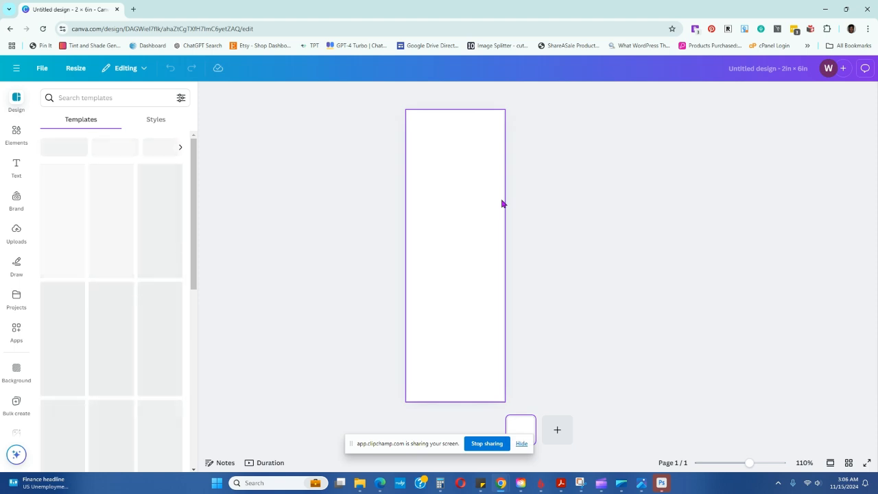
{"action": "key", "text": "ctrl+v"}
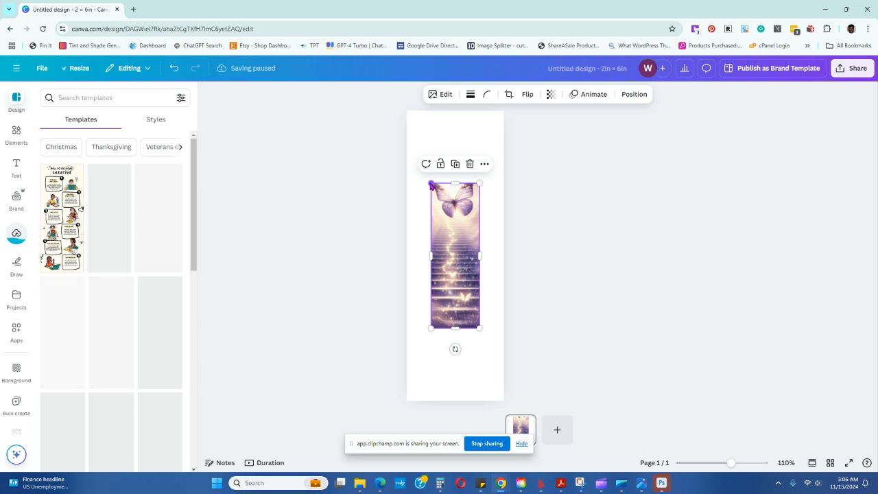
Enlarge the bookmark image and align it with the page's upper-left corner
{"action": "left_click_drag", "start_coordinate": [430, 183], "coordinate": [380, 117]}
{"action": "mouse_move", "coordinate": [431, 143]}
{"action": "left_mouse_down"}
{"action": "mouse_move", "coordinate": [436, 157]}
{"action": "mouse_move", "coordinate": [433, 147]}
{"action": "left_mouse_up"}
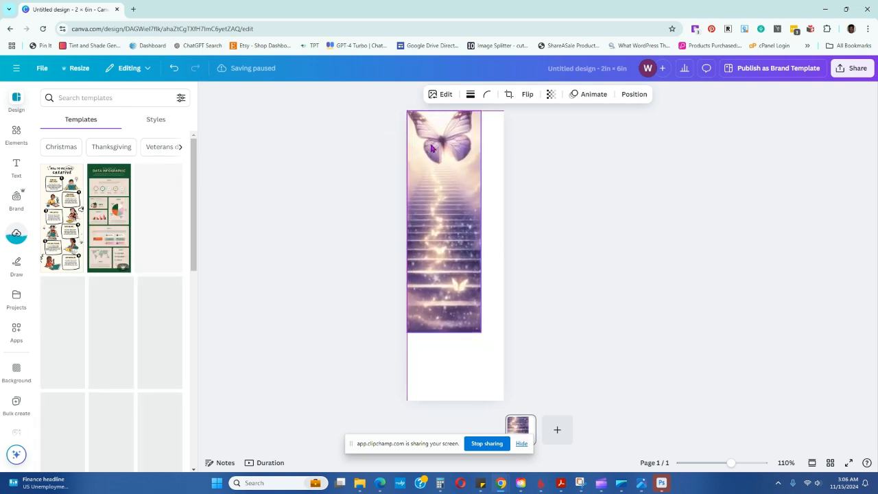
{"action": "left_click_drag", "start_coordinate": [481, 334], "coordinate": [474, 312]}
Try to set the bookmark image as the page background, recentring and shrinking it between attempts
{"action": "right_click", "coordinate": [446, 235]}
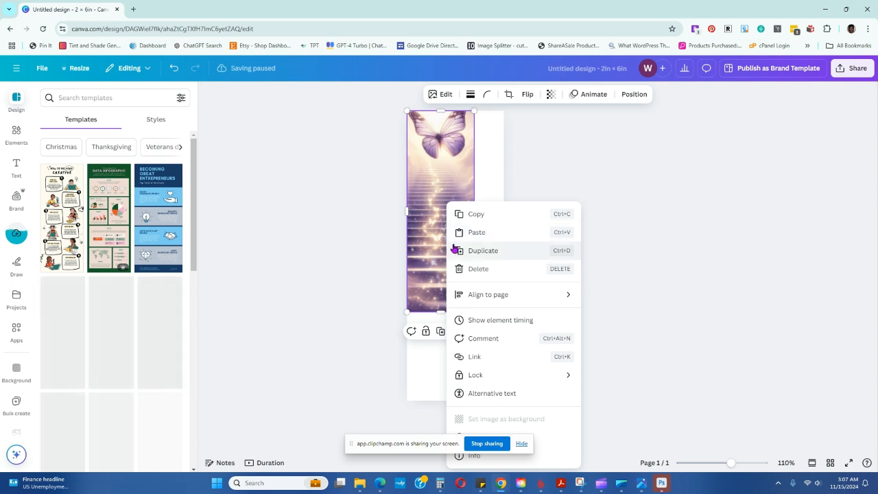
{"action": "key", "text": "Escape"}
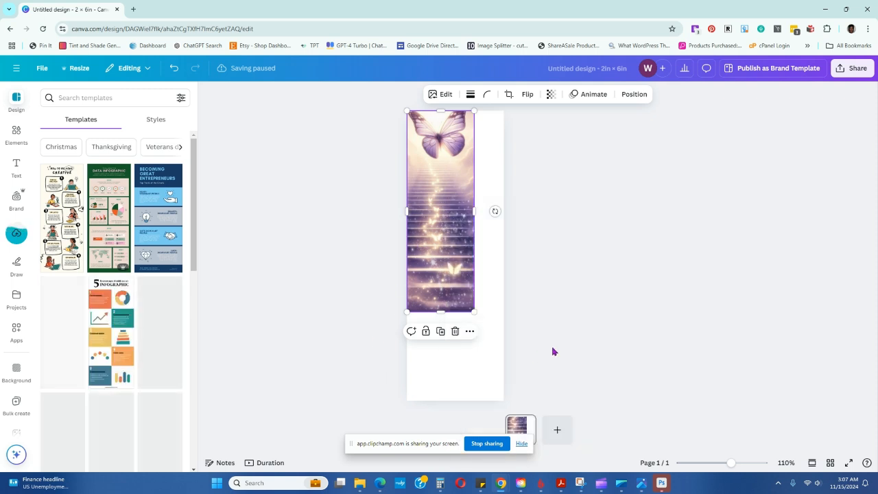
{"action": "left_click_drag", "start_coordinate": [437, 429], "coordinate": [237, 429]}
{"action": "left_click_drag", "start_coordinate": [448, 202], "coordinate": [462, 219]}
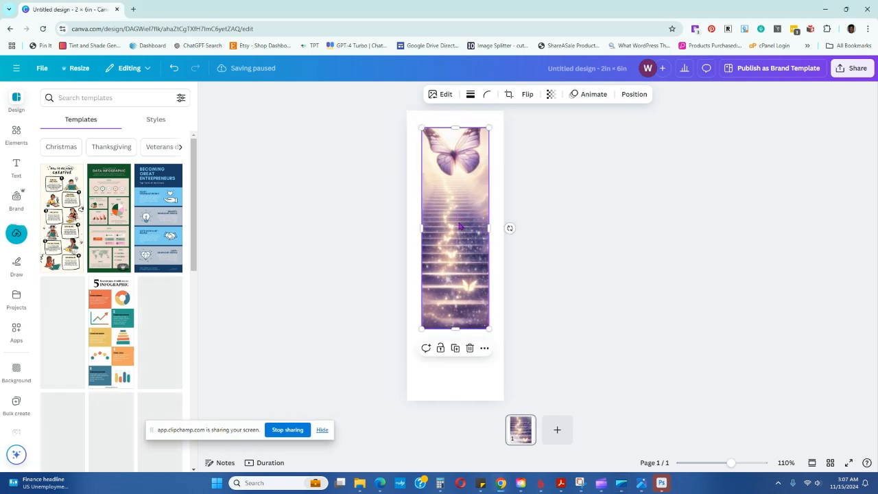
{"action": "right_click", "coordinate": [460, 218]}
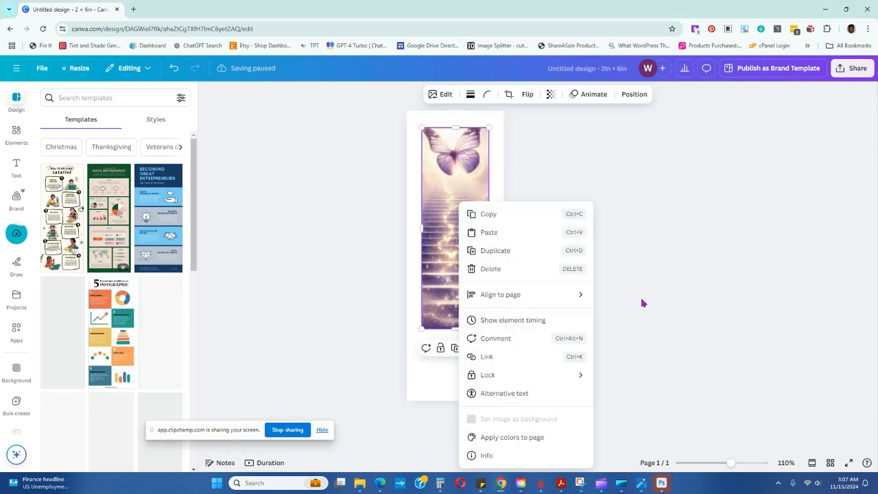
{"action": "key", "text": "Escape"}
{"action": "left_click", "coordinate": [477, 353]}
{"action": "left_click_drag", "start_coordinate": [467, 301], "coordinate": [468, 312]}
{"action": "right_click", "coordinate": [469, 266]}
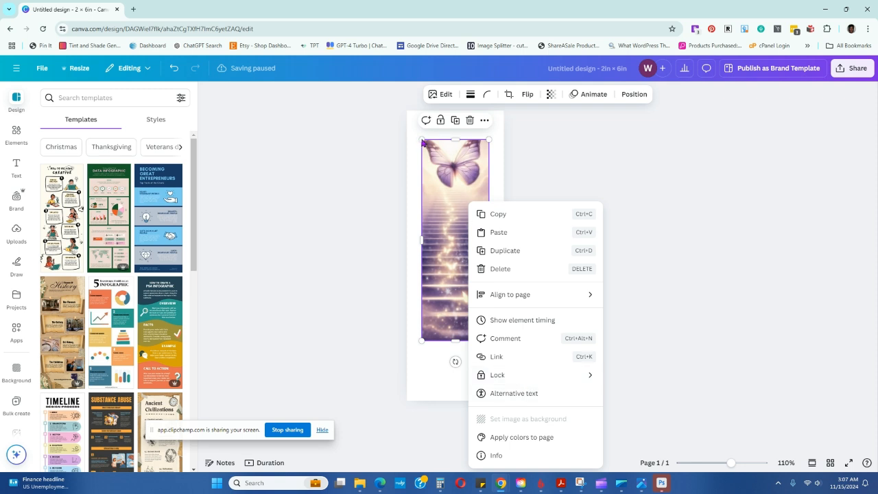
{"action": "left_click_drag", "start_coordinate": [423, 143], "coordinate": [427, 155]}
{"action": "left_click", "coordinate": [631, 245]}
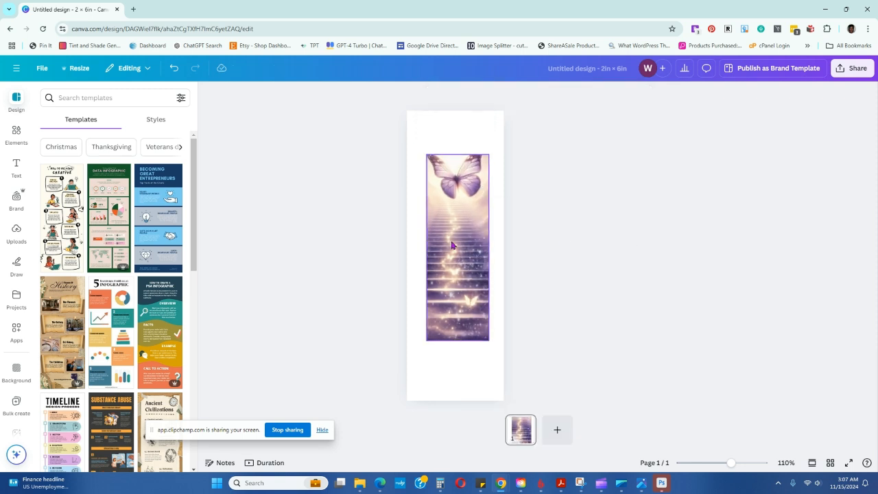
Set the butterfly staircase image as the page background and detach it from the background again
{"action": "right_click", "coordinate": [451, 245]}
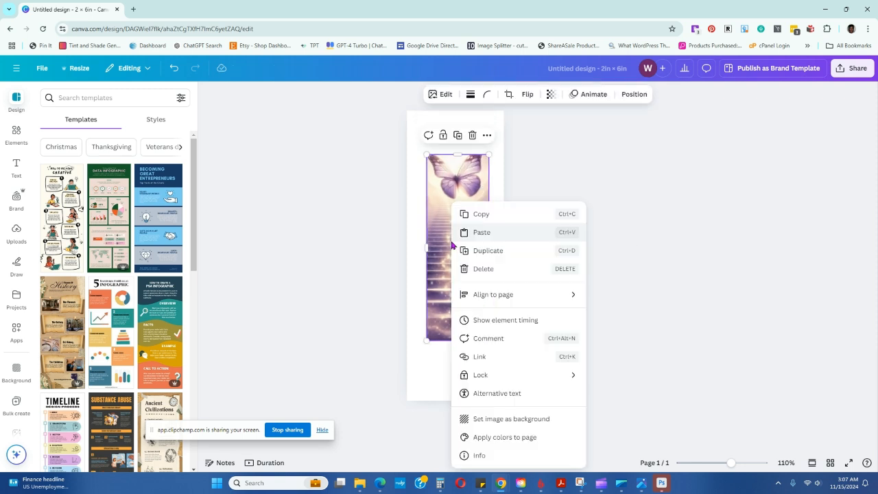
{"action": "left_click", "coordinate": [518, 420]}
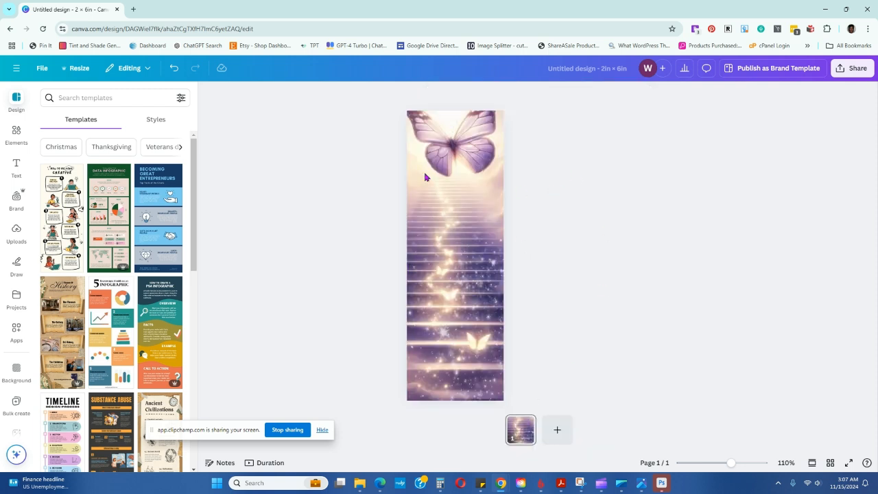
{"action": "right_click", "coordinate": [451, 182]}
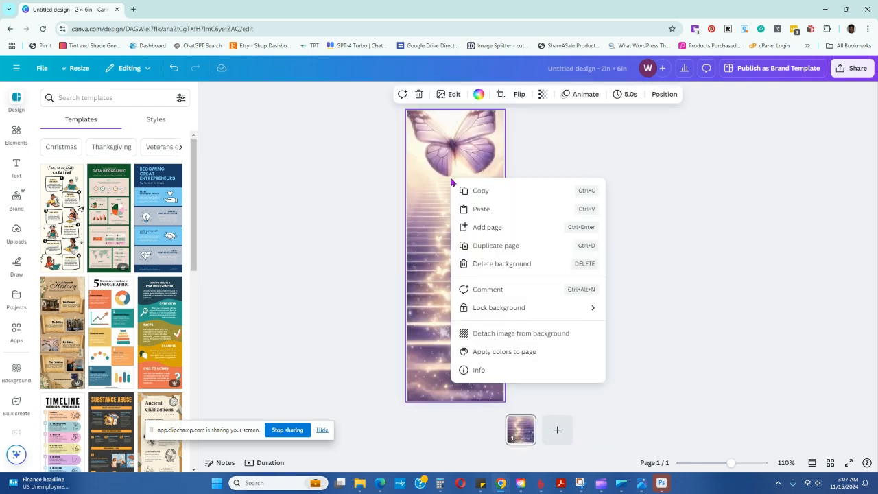
{"action": "left_click", "coordinate": [556, 336]}
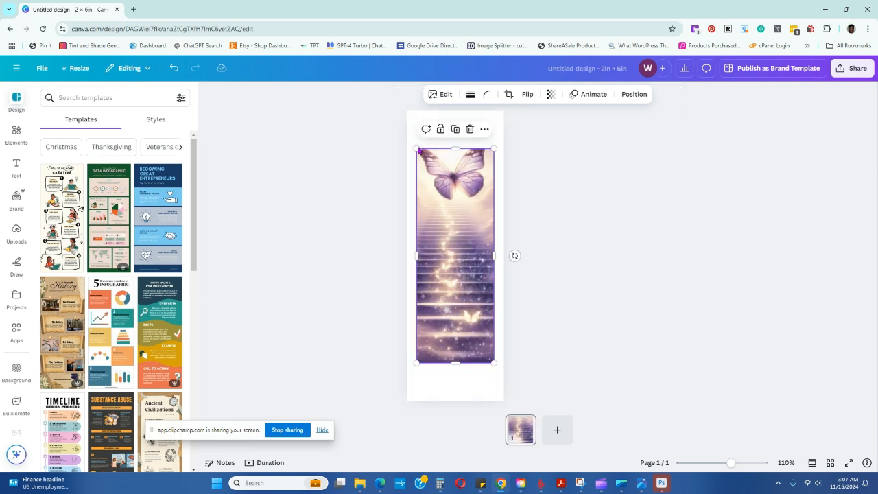
Enlarge the butterfly staircase image from opposite corners until it covers the whole bookmark page
{"action": "left_click_drag", "start_coordinate": [416, 148], "coordinate": [402, 110]}
{"action": "left_click_drag", "start_coordinate": [495, 362], "coordinate": [502, 398]}
{"action": "left_click", "coordinate": [598, 238]}
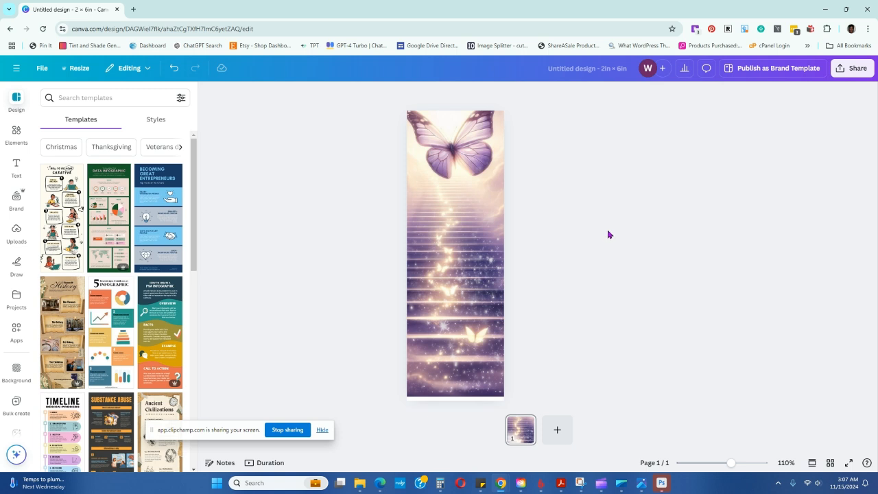
{"action": "left_click", "coordinate": [479, 372]}
{"action": "left_click_drag", "start_coordinate": [504, 396], "coordinate": [506, 400]}
{"action": "left_click", "coordinate": [637, 296]}
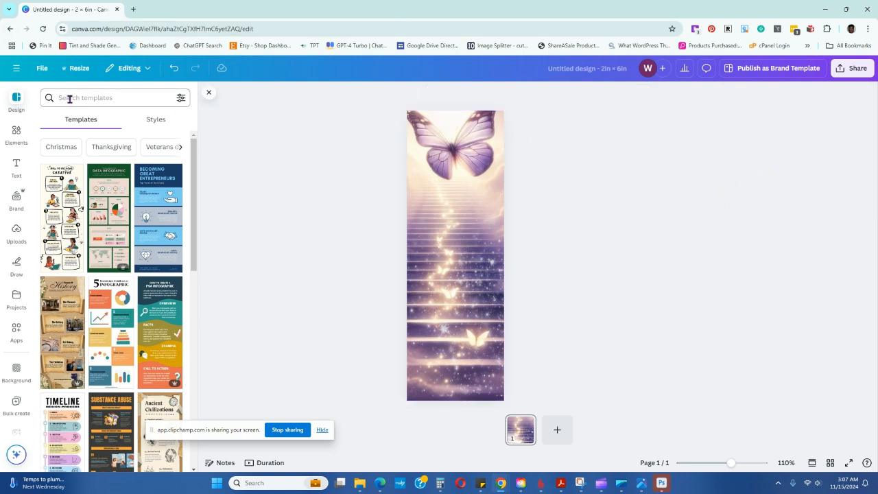
Add a text box in the brand title style and scale it down to a single line just below the butterfly
{"action": "left_click", "coordinate": [18, 170]}
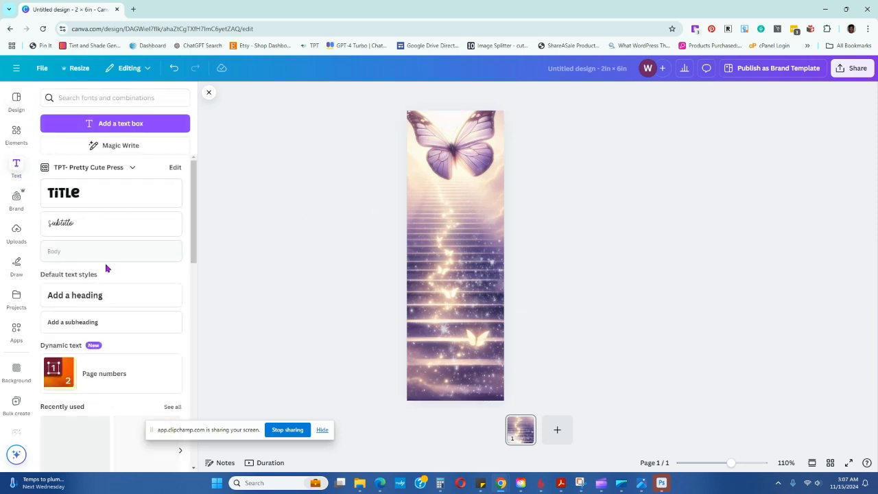
{"action": "left_click", "coordinate": [102, 201]}
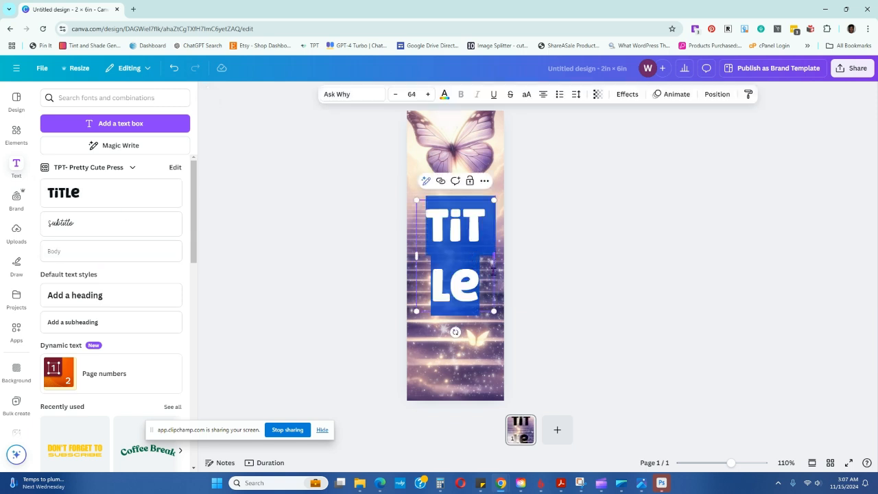
{"action": "left_click_drag", "start_coordinate": [494, 257], "coordinate": [473, 206]}
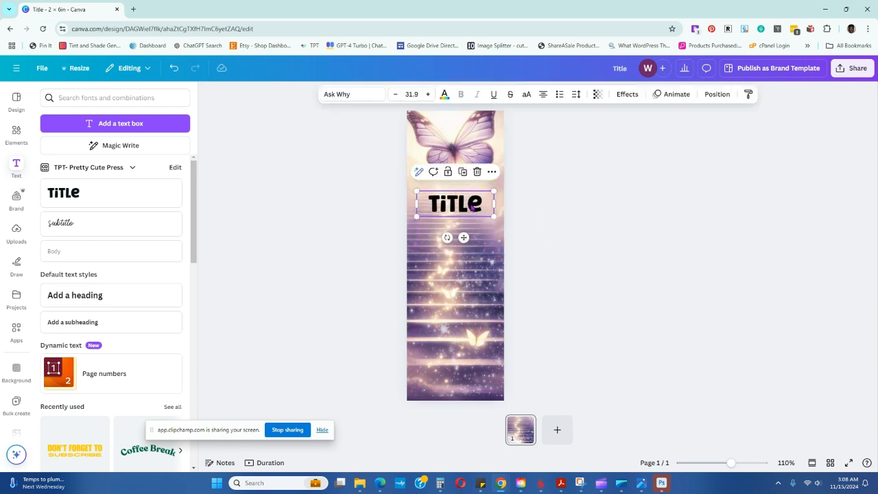
Color the title text white and replace its wording with "FOREVER IN OUR HEARTS"
{"action": "left_click", "coordinate": [363, 98]}
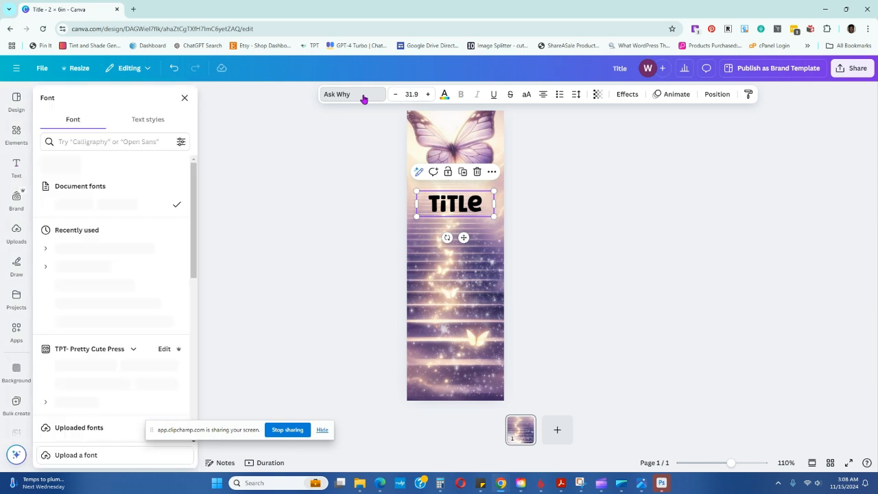
{"action": "left_click", "coordinate": [444, 94]}
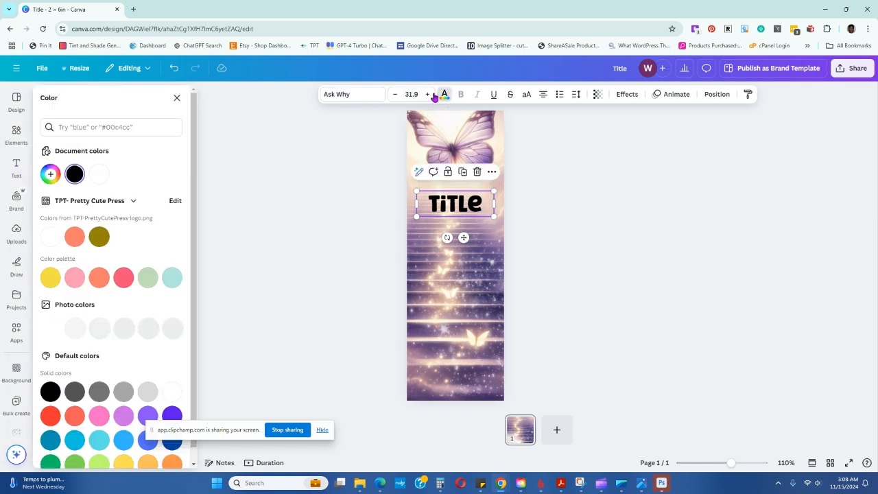
{"action": "left_click", "coordinate": [100, 174]}
{"action": "double_click", "coordinate": [445, 204]}
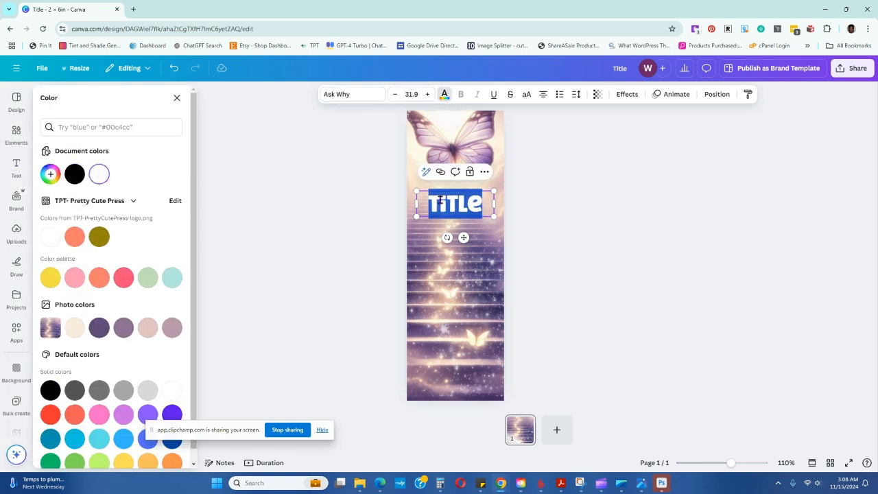
{"action": "type", "text": "OOREVER IN OUR HOU"}
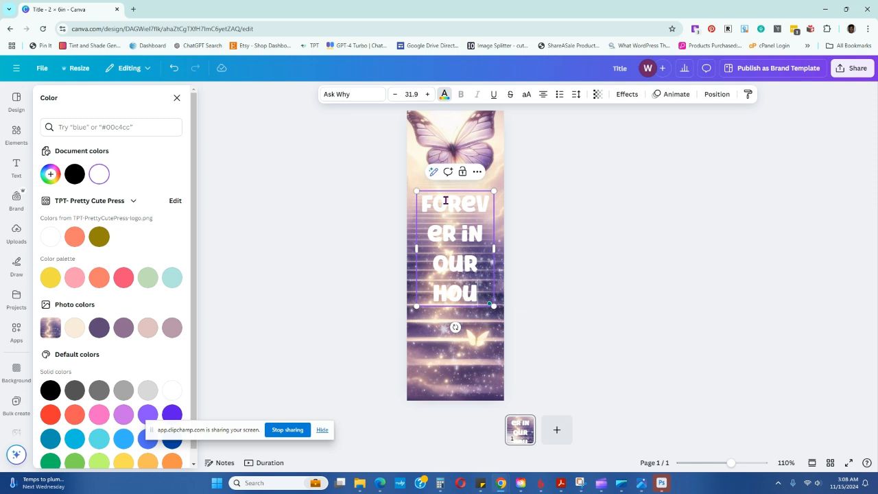
{"action": "key", "text": "BackSpace"}
{"action": "key", "text": "BackSpace"}
{"action": "type", "text": "EARTS"}
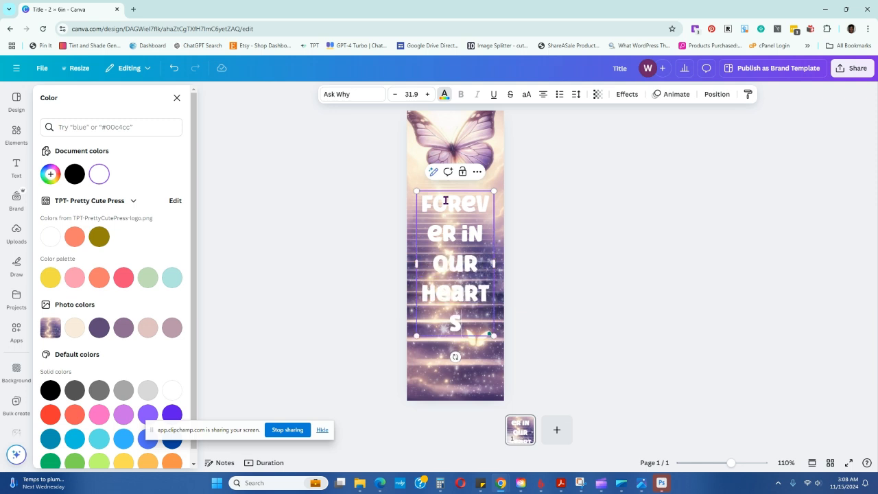
Shrink the title to size 15.7 so it fits on two lines, and center it below the butterfly
{"action": "left_click_drag", "start_coordinate": [496, 263], "coordinate": [496, 219]}
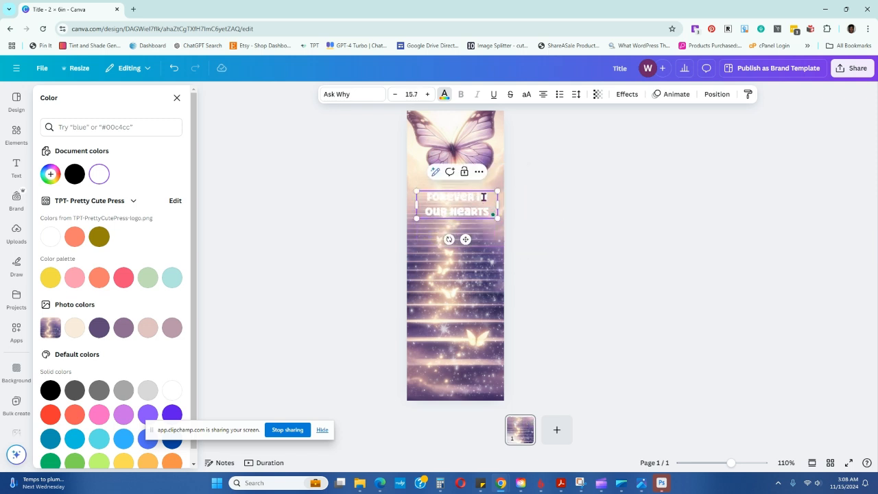
{"action": "left_click", "coordinate": [481, 211]}
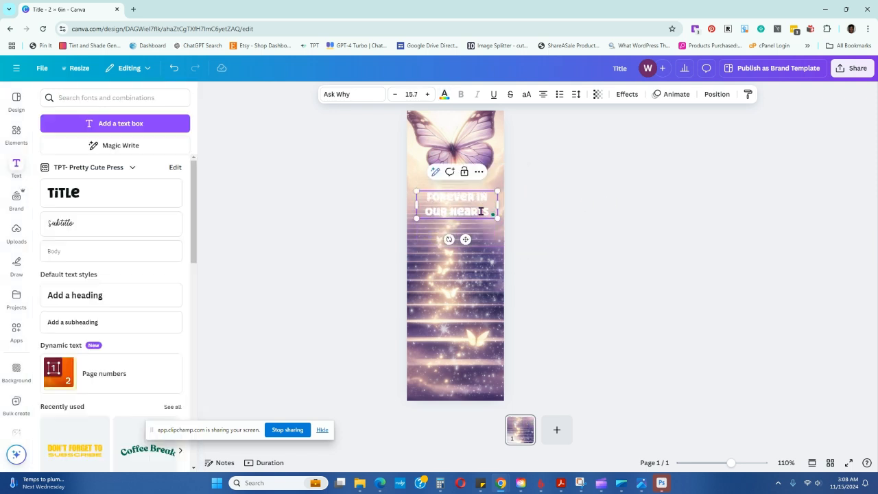
{"action": "left_click", "coordinate": [622, 236]}
{"action": "left_click_drag", "start_coordinate": [471, 205], "coordinate": [467, 201]}
Recolor the title with the dark purple from the photo colors and apply the Shadow text effect
{"action": "left_click", "coordinate": [444, 94]}
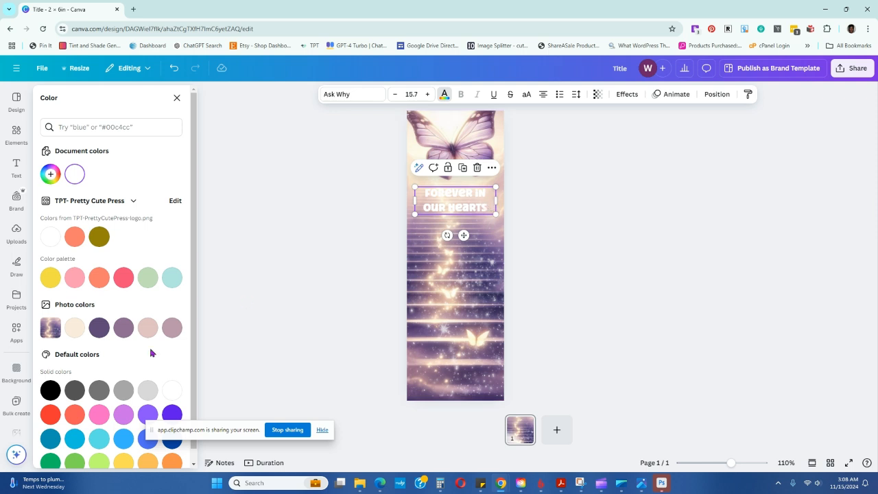
{"action": "left_click", "coordinate": [98, 332]}
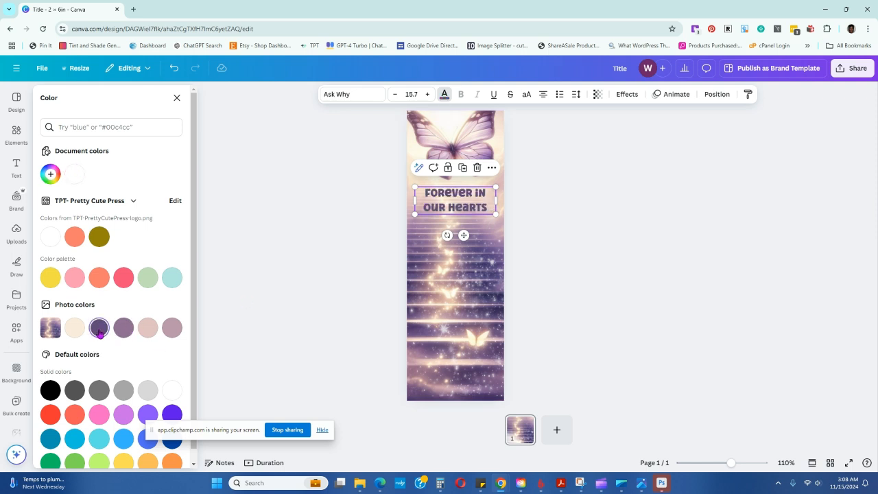
{"action": "left_click", "coordinate": [628, 97]}
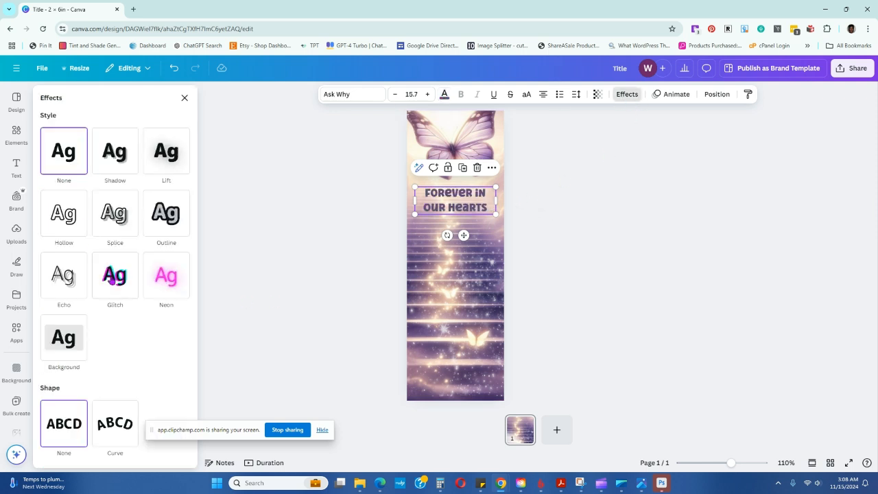
{"action": "left_click", "coordinate": [116, 153]}
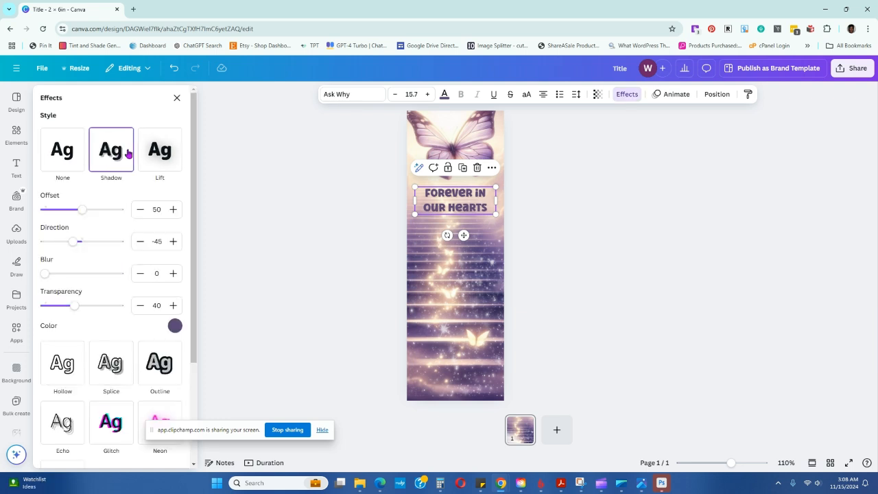
{"action": "left_click", "coordinate": [596, 223]}
Enlarge the title to size 17 and position it across the page width just under the butterfly
{"action": "mouse_move", "coordinate": [462, 207]}
{"action": "left_mouse_down"}
{"action": "mouse_move", "coordinate": [465, 213]}
{"action": "mouse_move", "coordinate": [461, 201]}
{"action": "left_mouse_up"}
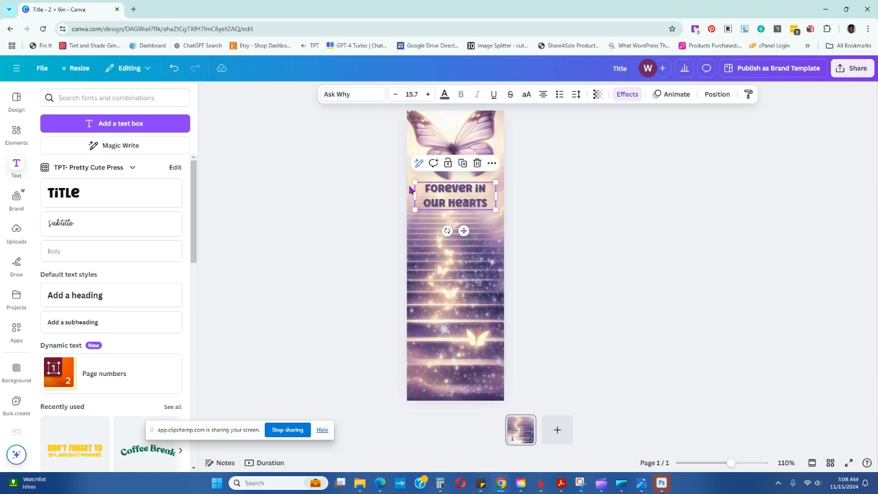
{"action": "left_click_drag", "start_coordinate": [414, 182], "coordinate": [411, 181]}
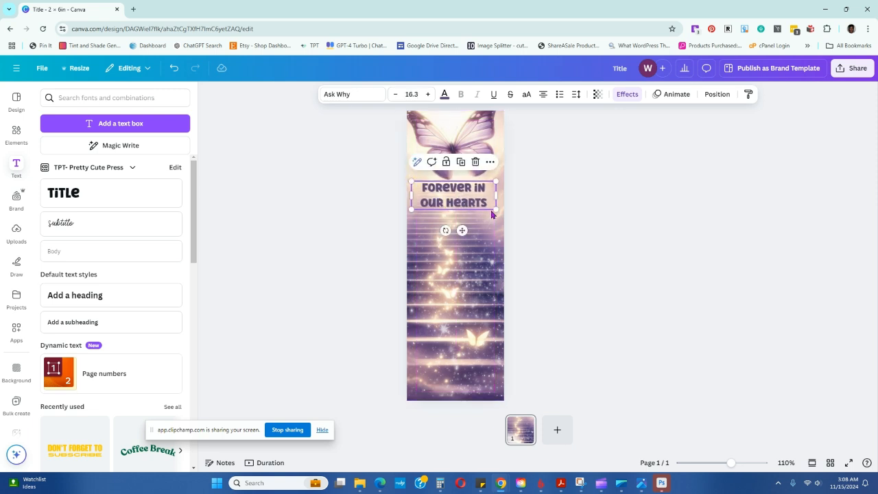
{"action": "left_click_drag", "start_coordinate": [497, 207], "coordinate": [528, 229]}
{"action": "left_click", "coordinate": [595, 224]}
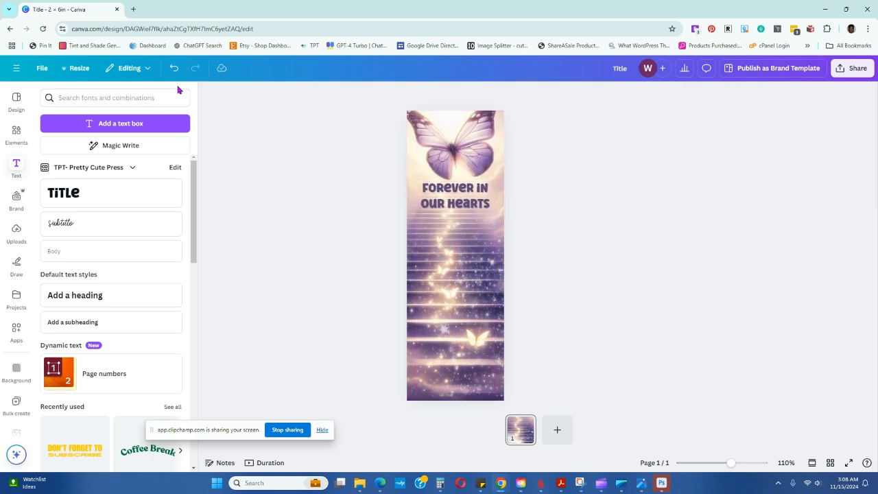
{"action": "left_click_drag", "start_coordinate": [457, 199], "coordinate": [457, 207]}
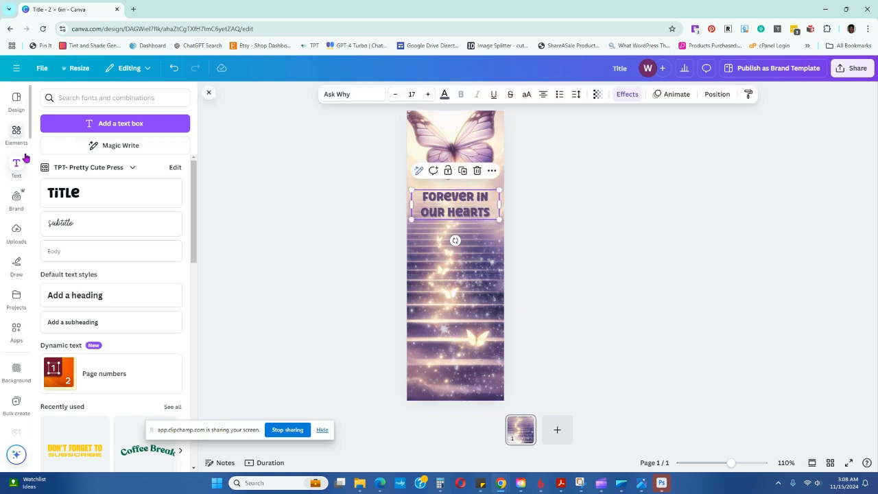
Search the elements for "woman" and insert the photo of the dark-haired woman in a sleeveless top on a beige background
{"action": "left_click", "coordinate": [17, 134]}
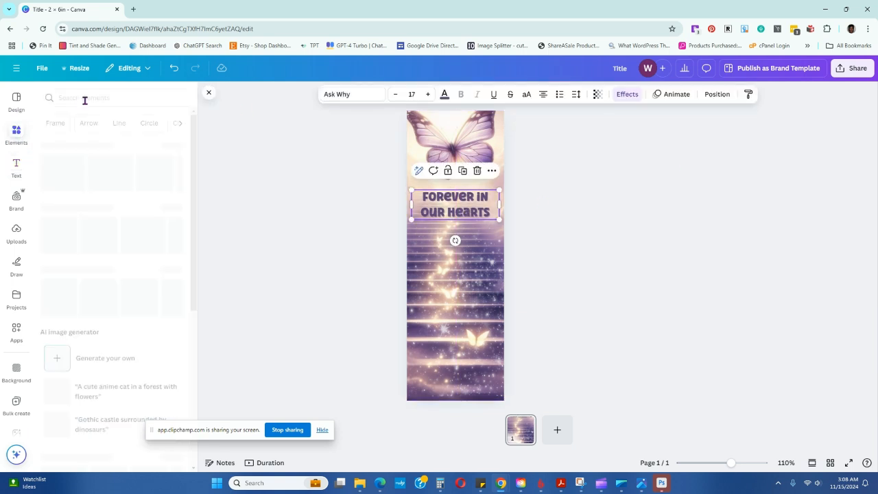
{"action": "left_click", "coordinate": [87, 98]}
{"action": "type", "text": "photo"}
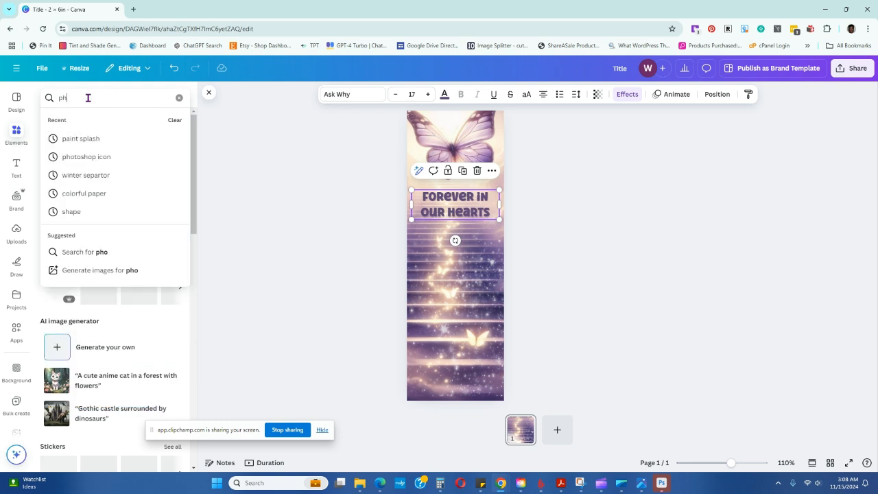
{"action": "key", "text": "BackSpace"}
{"action": "key", "text": "BackSpace"}
{"action": "key", "text": "BackSpace"}
{"action": "key", "text": "BackSpace"}
{"action": "key", "text": "BackSpace"}
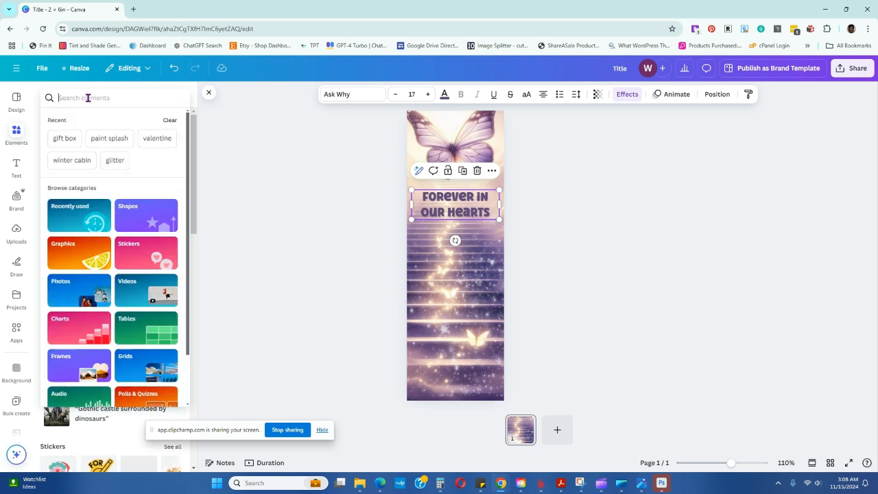
{"action": "type", "text": "woman"}
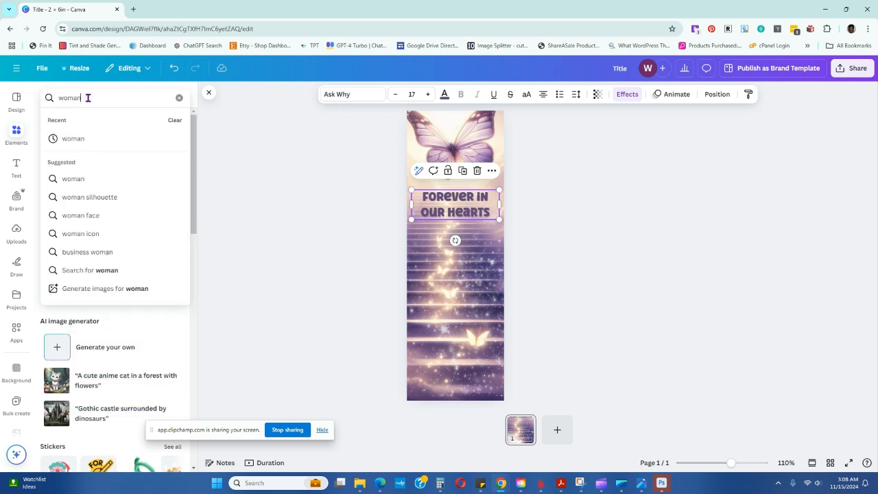
{"action": "key", "text": "Return"}
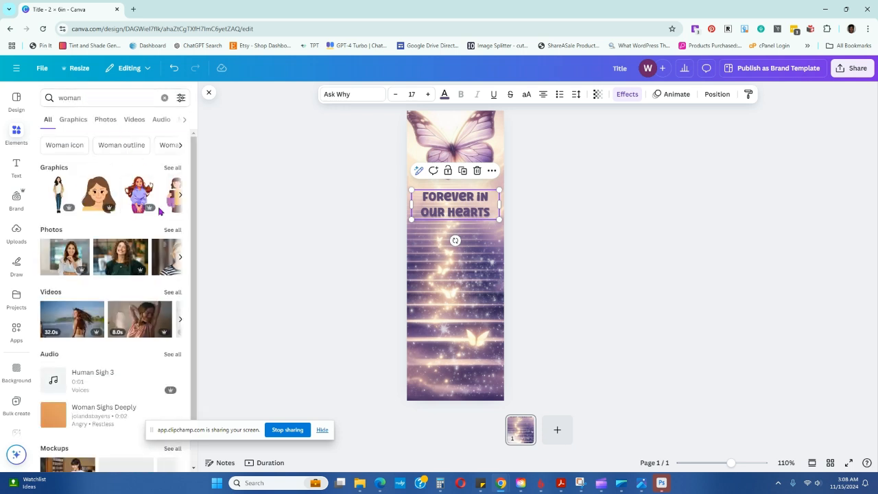
{"action": "left_click", "coordinate": [173, 231]}
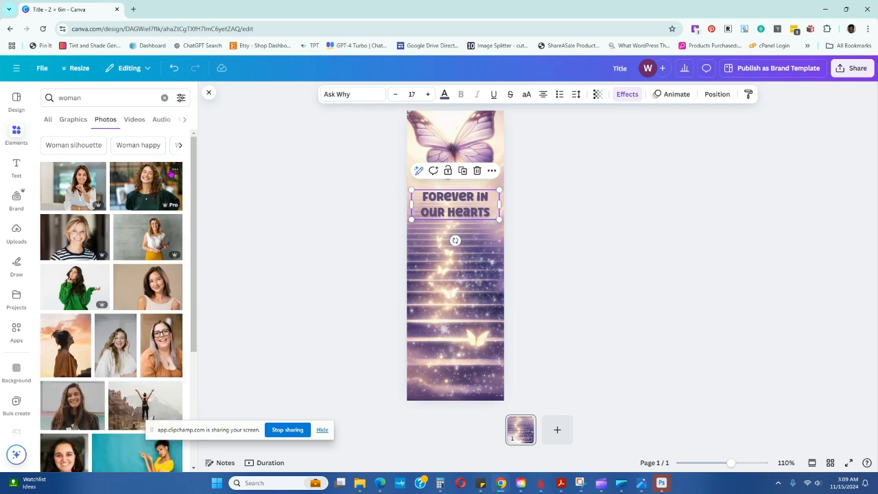
{"action": "left_click", "coordinate": [159, 286]}
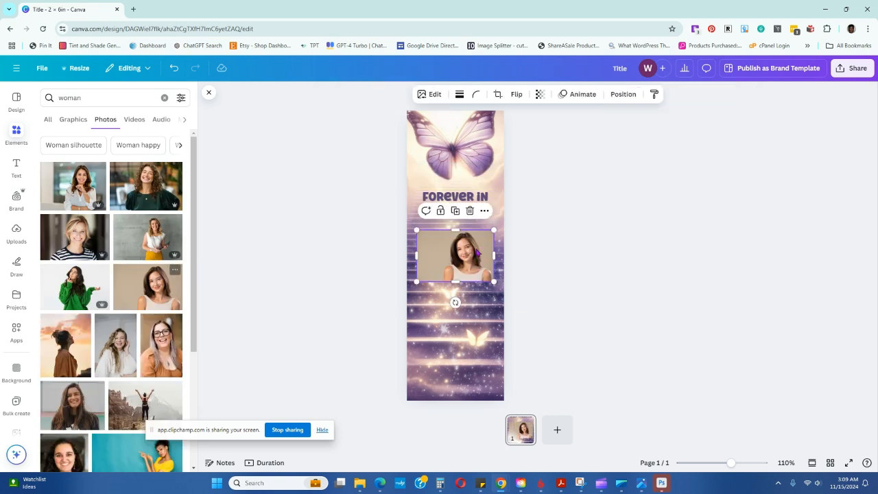
Enlarge the woman's photo beyond the page width and move it so she is centered below the title
{"action": "left_click_drag", "start_coordinate": [416, 282], "coordinate": [349, 324]}
{"action": "left_click_drag", "start_coordinate": [494, 327], "coordinate": [512, 337]}
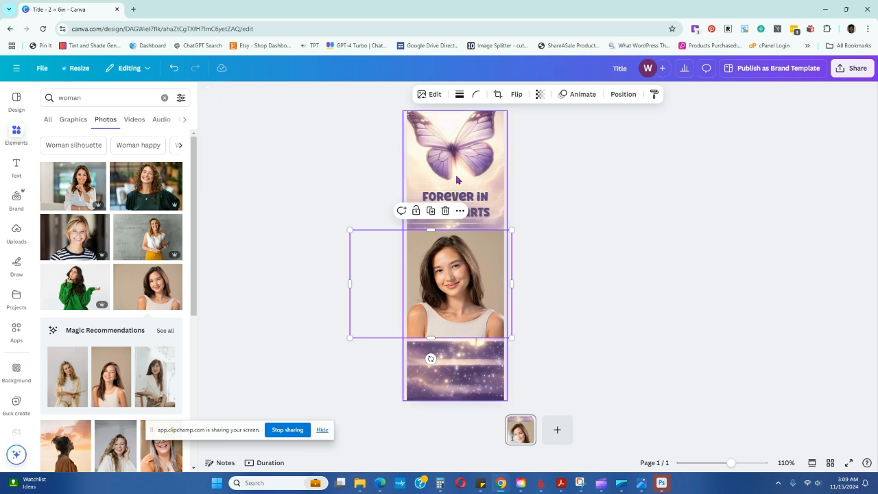
{"action": "mouse_move", "coordinate": [448, 292]}
{"action": "left_mouse_down"}
{"action": "mouse_move", "coordinate": [432, 291]}
{"action": "mouse_move", "coordinate": [506, 291]}
{"action": "mouse_move", "coordinate": [438, 291]}
{"action": "mouse_move", "coordinate": [464, 291]}
{"action": "mouse_move", "coordinate": [469, 306]}
{"action": "mouse_move", "coordinate": [462, 299]}
{"action": "left_mouse_up"}
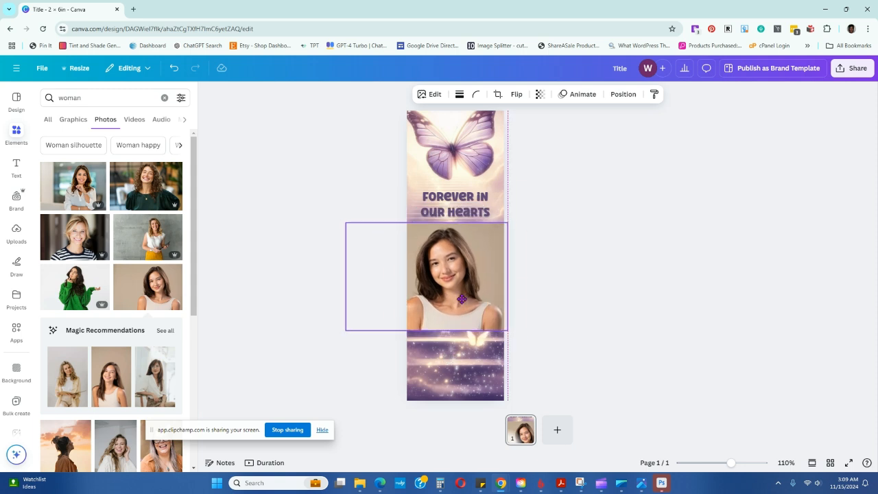
{"action": "left_click", "coordinate": [615, 292]}
{"action": "left_click_drag", "start_coordinate": [451, 291], "coordinate": [456, 292]}
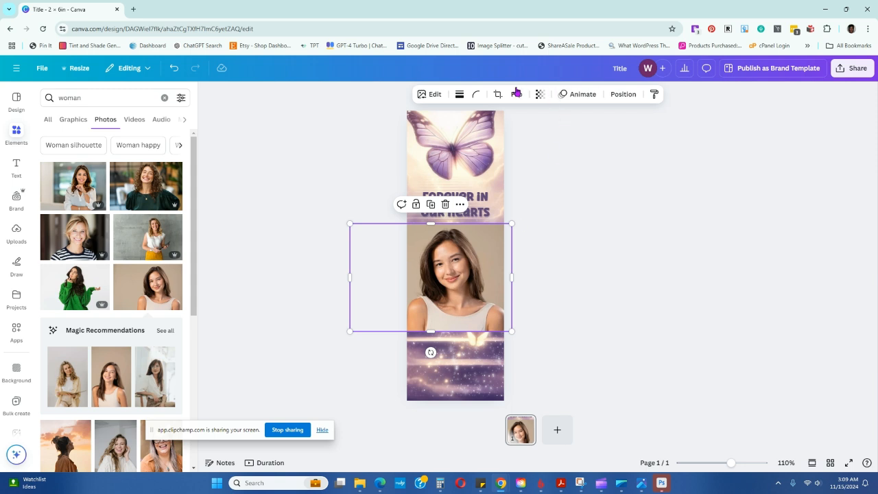
Shift the woman's photo slightly to the right and remove its background
{"action": "left_click", "coordinate": [431, 95]}
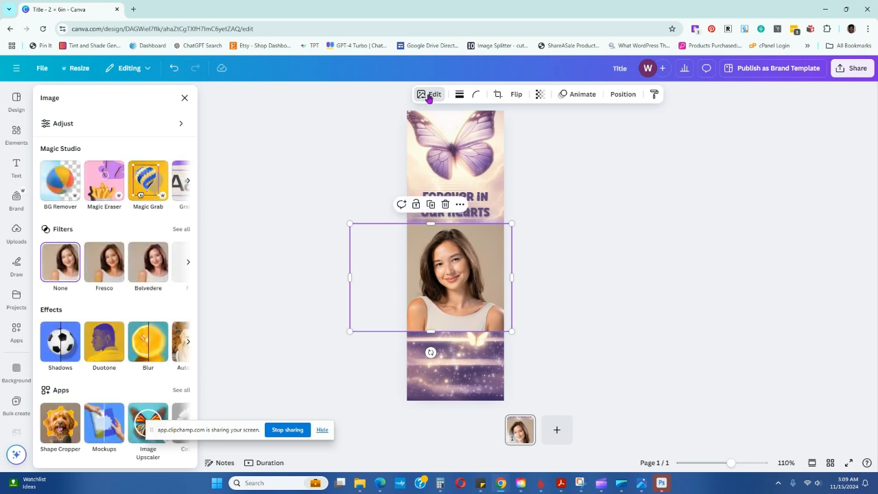
{"action": "left_click", "coordinate": [467, 271]}
{"action": "left_click_drag", "start_coordinate": [467, 271], "coordinate": [484, 272]}
{"action": "left_click", "coordinate": [620, 269]}
{"action": "left_click", "coordinate": [485, 288]}
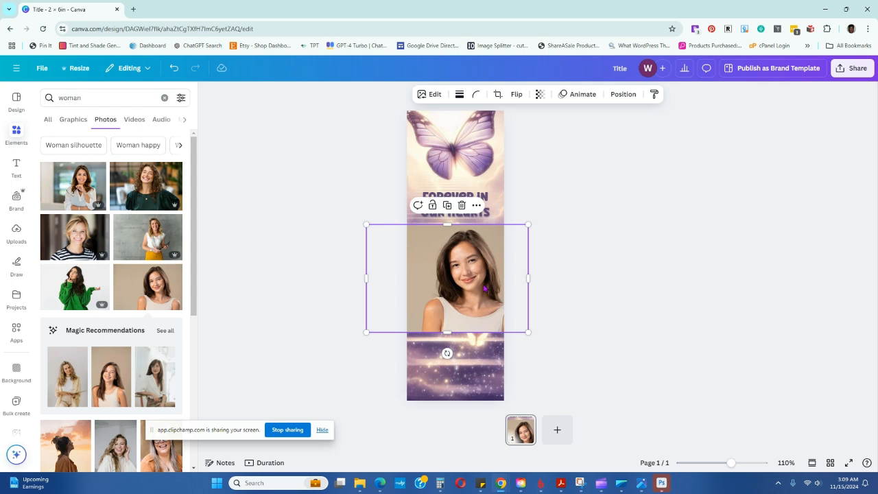
{"action": "left_click", "coordinate": [434, 96]}
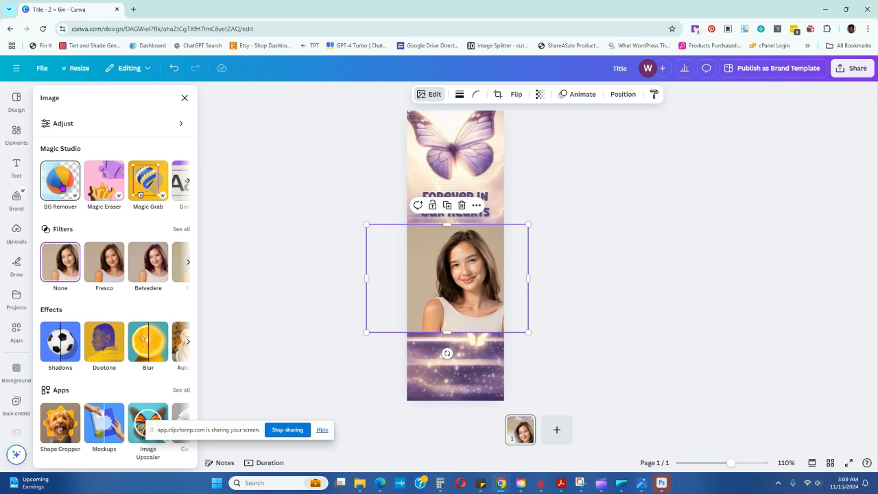
{"action": "left_click", "coordinate": [62, 183]}
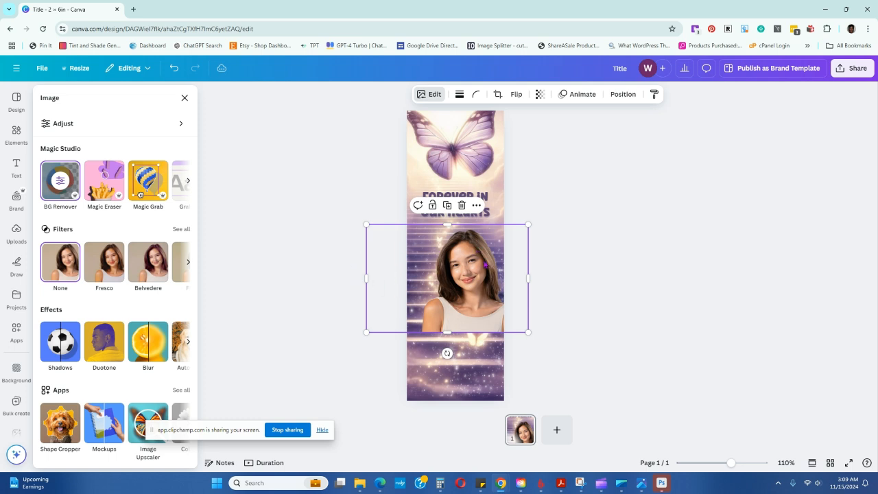
Enlarge the cut-out woman's photo and move it so she fills the page width just below the title
{"action": "left_click_drag", "start_coordinate": [545, 343], "coordinate": [590, 372]}
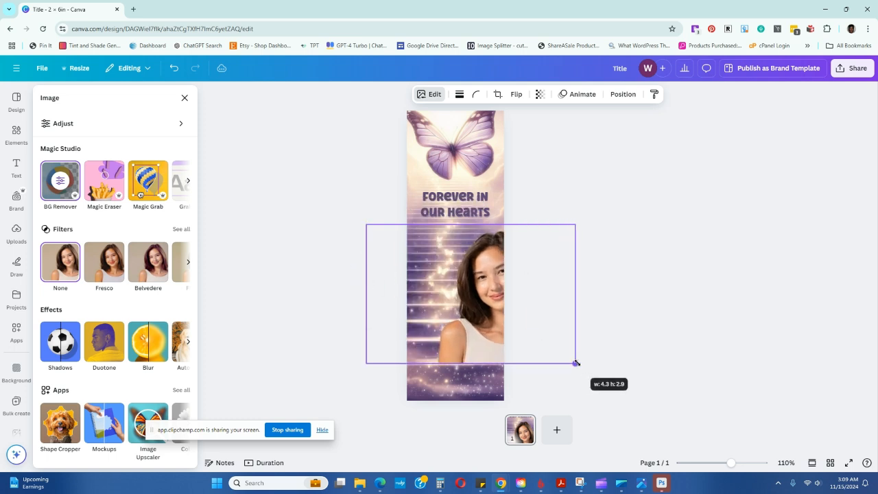
{"action": "left_click_drag", "start_coordinate": [499, 297], "coordinate": [459, 283]}
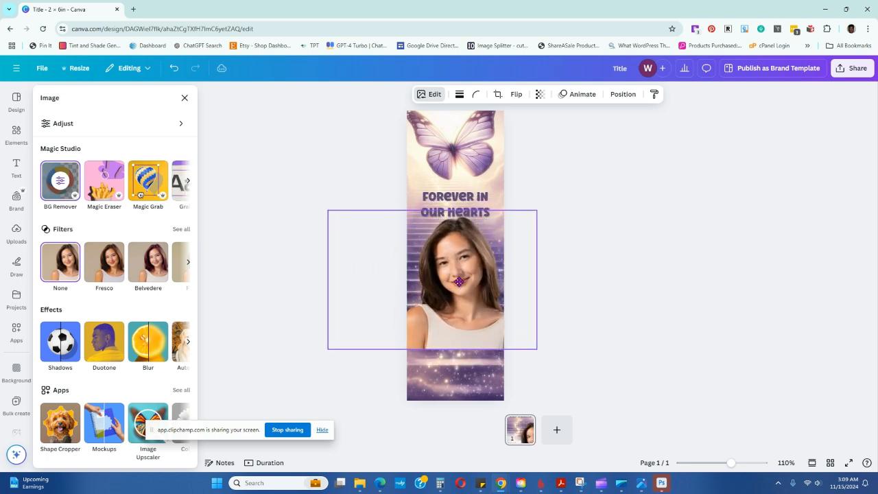
{"action": "left_click", "coordinate": [662, 275]}
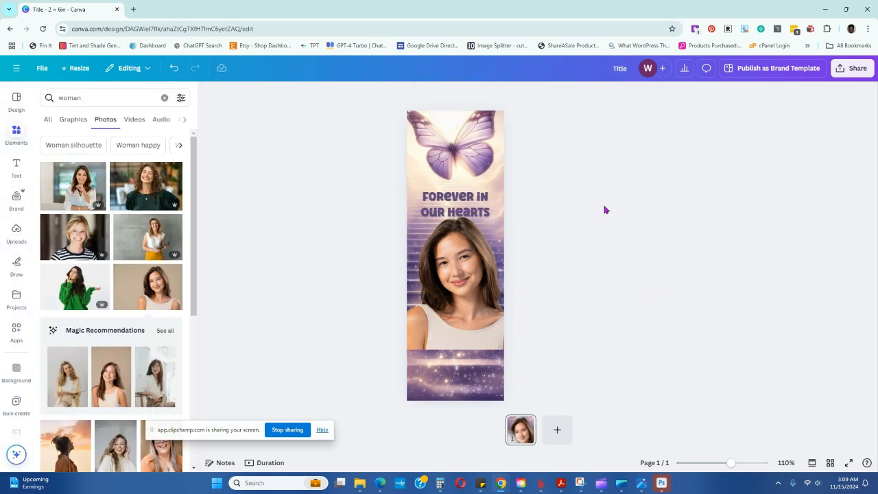
Crop both sides of the woman's photo so its frame matches the page width
{"action": "left_click", "coordinate": [414, 322]}
{"action": "left_click_drag", "start_coordinate": [327, 281], "coordinate": [414, 284]}
{"action": "left_click_drag", "start_coordinate": [411, 285], "coordinate": [412, 285]}
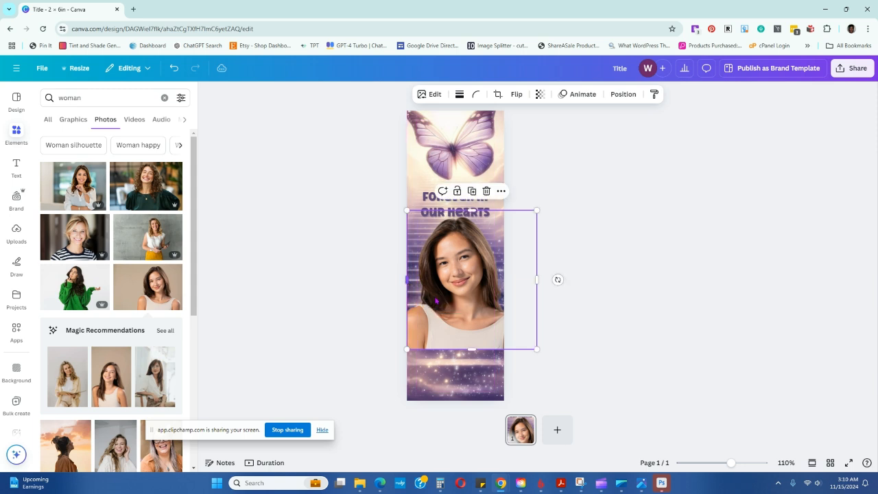
{"action": "left_click_drag", "start_coordinate": [539, 280], "coordinate": [503, 280]}
{"action": "left_click", "coordinate": [641, 306]}
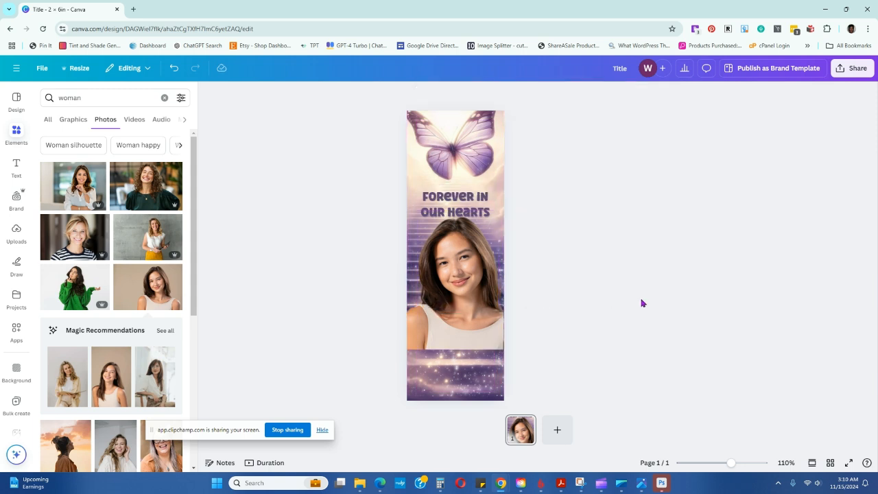
Move the title up against the bottom of the butterfly and raise the woman's photo up behind it
{"action": "left_click_drag", "start_coordinate": [487, 209], "coordinate": [486, 360]}
{"action": "mouse_move", "coordinate": [477, 281]}
{"action": "left_mouse_down"}
{"action": "mouse_move", "coordinate": [454, 232]}
{"action": "mouse_move", "coordinate": [474, 267]}
{"action": "left_mouse_up"}
{"action": "left_click", "coordinate": [647, 308]}
{"action": "left_click_drag", "start_coordinate": [473, 365], "coordinate": [471, 196]}
{"action": "left_click", "coordinate": [469, 288]}
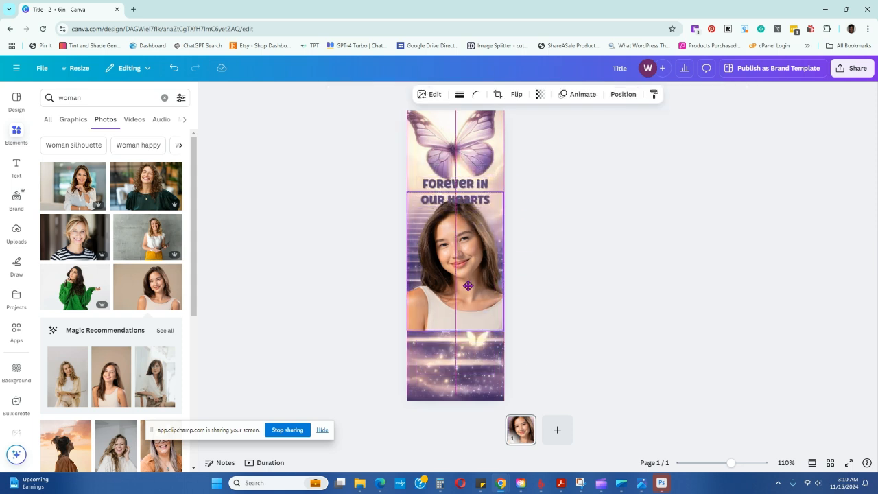
Shrink the woman's photo slightly and center it directly below the title, leaving narrow side margins
{"action": "left_click_drag", "start_coordinate": [503, 331], "coordinate": [492, 317]}
{"action": "left_click_drag", "start_coordinate": [459, 272], "coordinate": [471, 277]}
{"action": "left_click", "coordinate": [598, 266]}
{"action": "left_click", "coordinate": [471, 280]}
{"action": "left_click", "coordinate": [614, 245]}
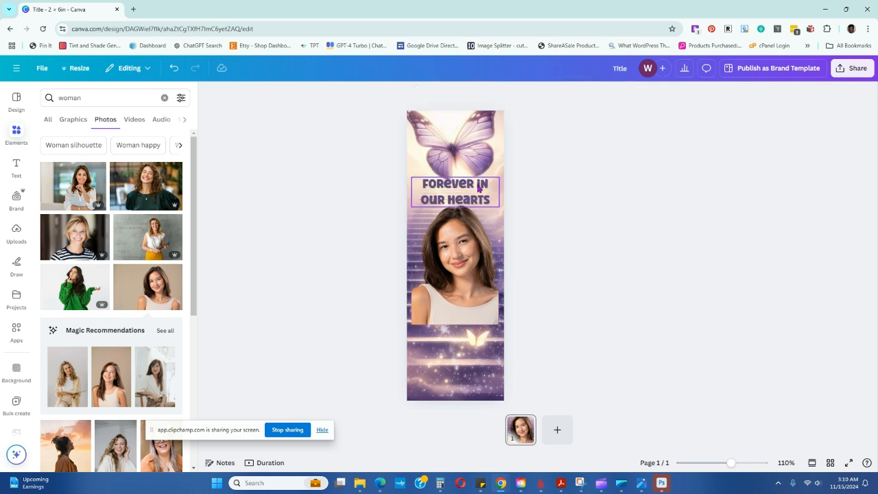
Duplicate the title below the portrait and color the copy white
{"action": "left_click_drag", "start_coordinate": [478, 189], "coordinate": [479, 338]}
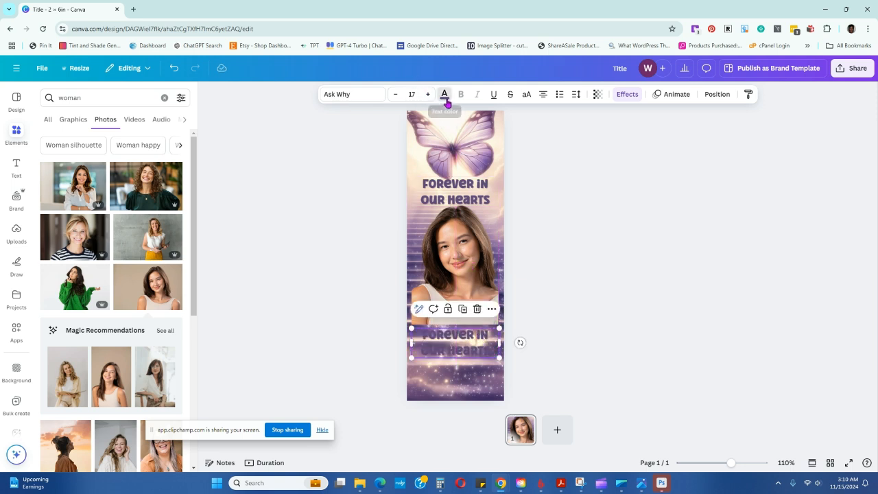
{"action": "left_click", "coordinate": [444, 94]}
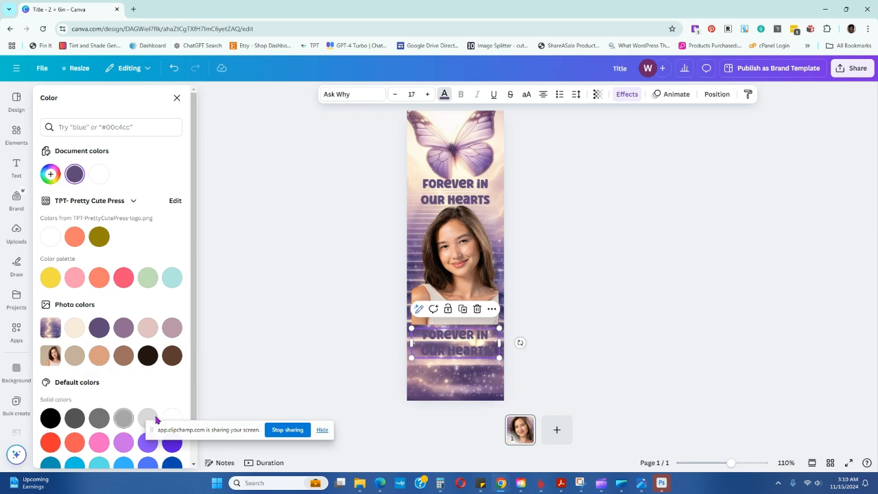
{"action": "left_click", "coordinate": [171, 417]}
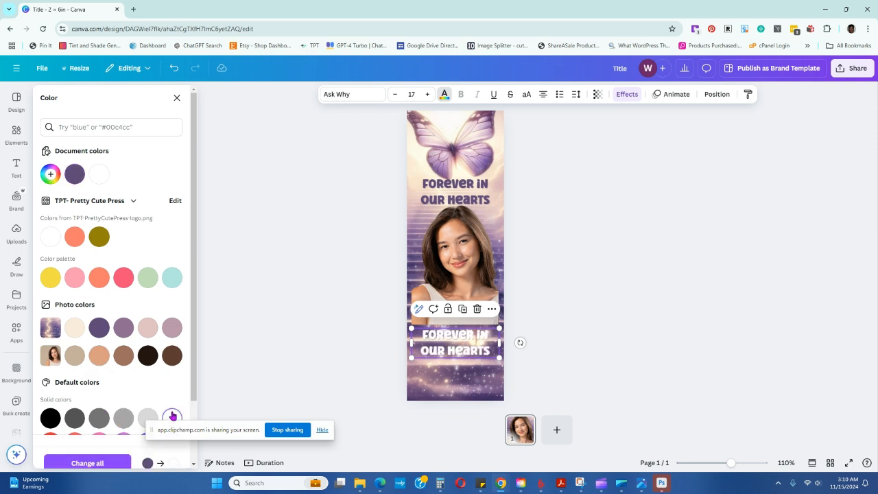
Replace the text of the duplicated title below the portrait with the person's full name
{"action": "double_click", "coordinate": [424, 336]}
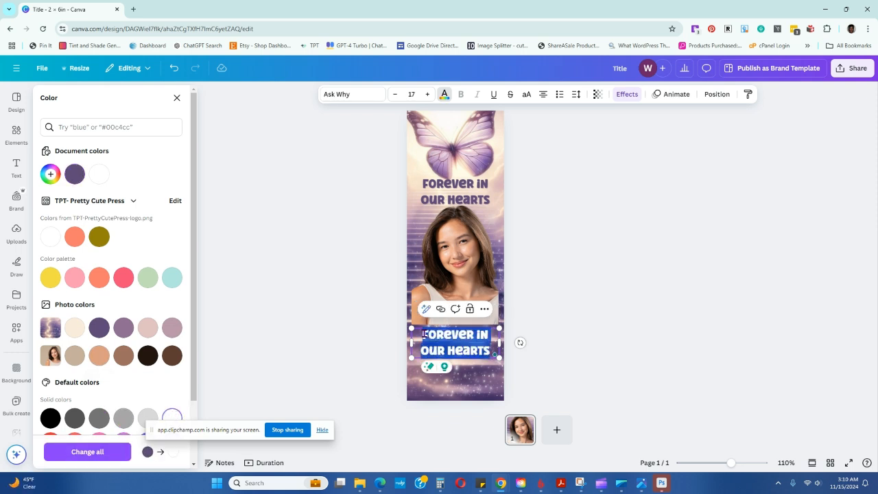
{"action": "key", "text": "BackSpace"}
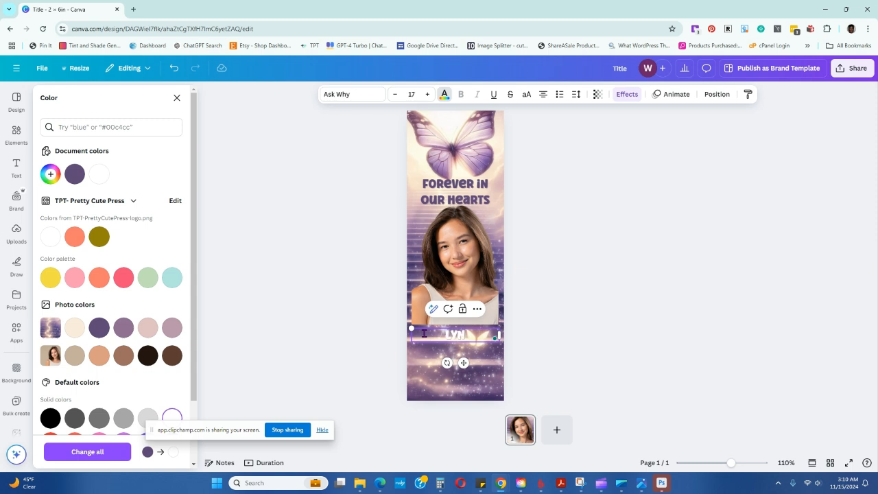
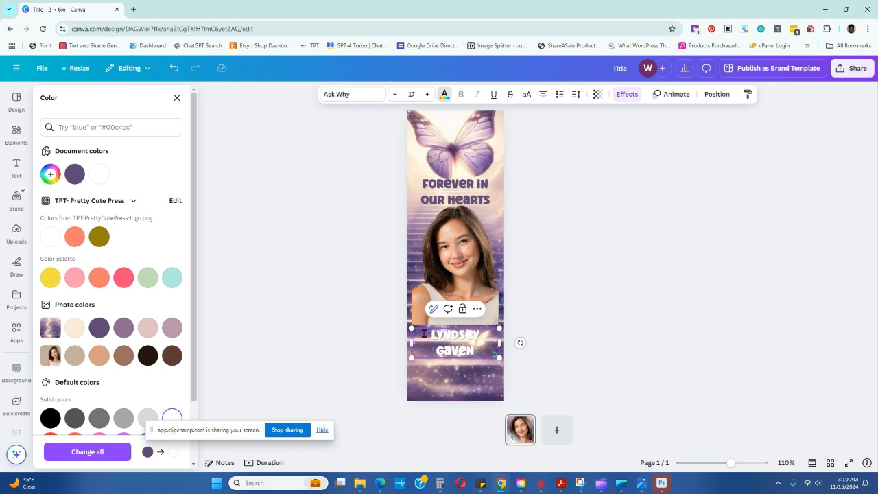
Set the name's font to Slight and resize its text box to the page width at size 18.6
{"action": "left_click_drag", "start_coordinate": [429, 336], "coordinate": [501, 356]}
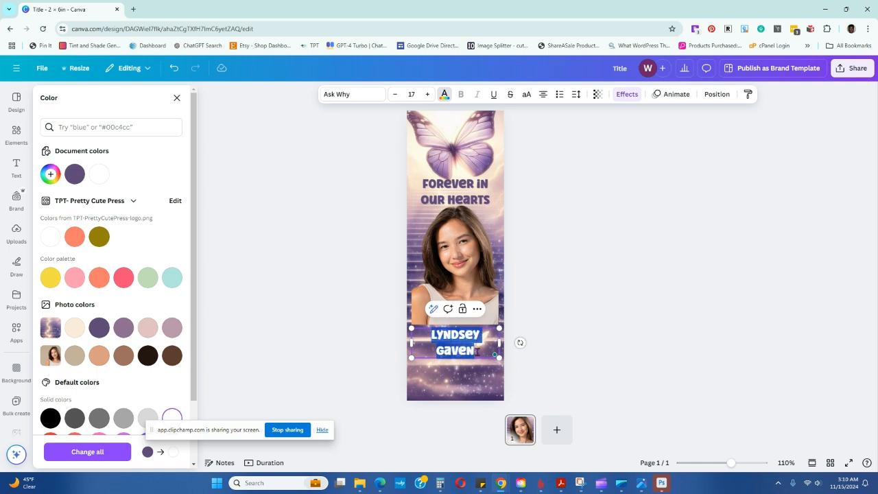
{"action": "left_click", "coordinate": [353, 94]}
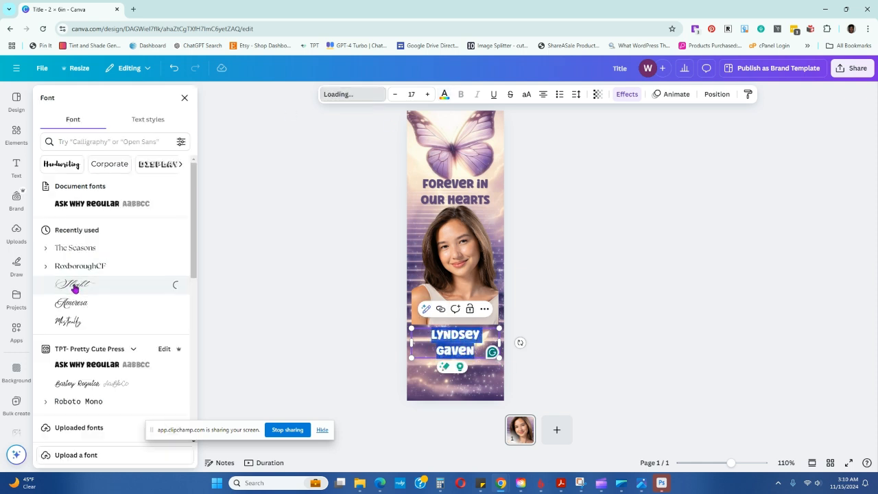
{"action": "left_click_drag", "start_coordinate": [498, 357], "coordinate": [475, 341]}
{"action": "left_click", "coordinate": [318, 355]}
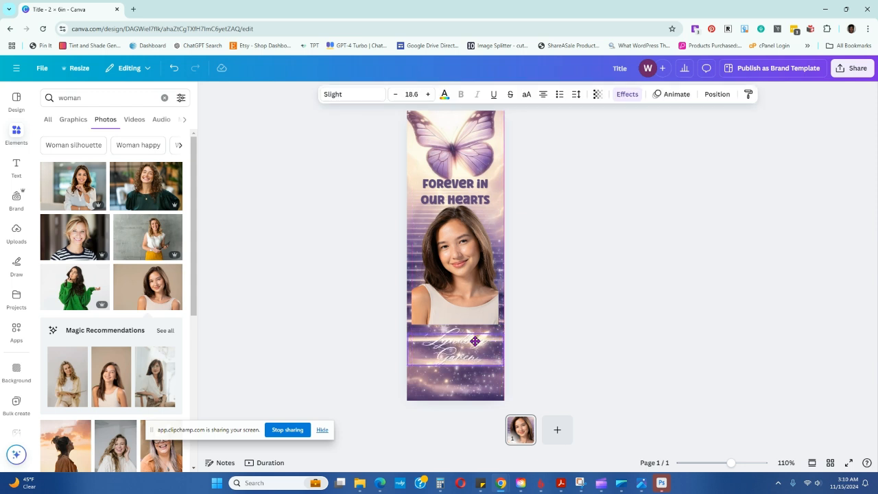
Adjust the name's line spacing and change its font to Amoresa
{"action": "double_click", "coordinate": [475, 341]}
{"action": "left_click_drag", "start_coordinate": [420, 339], "coordinate": [482, 360]}
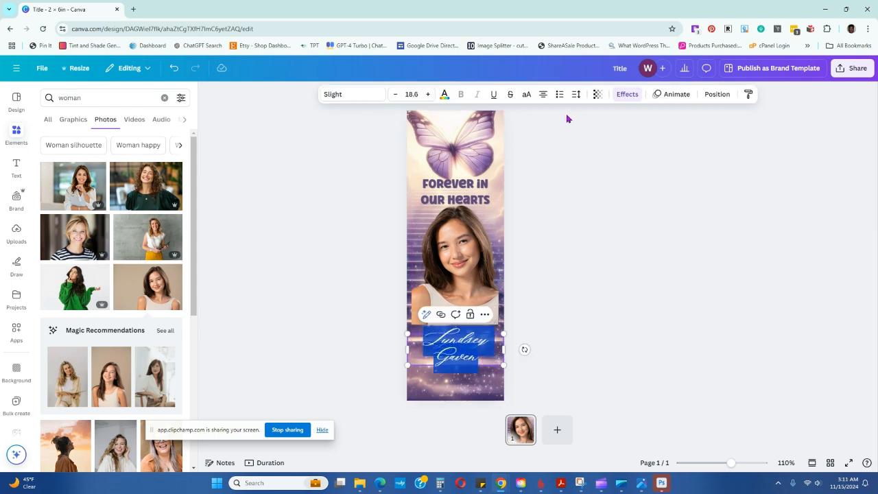
{"action": "left_click", "coordinate": [579, 94]}
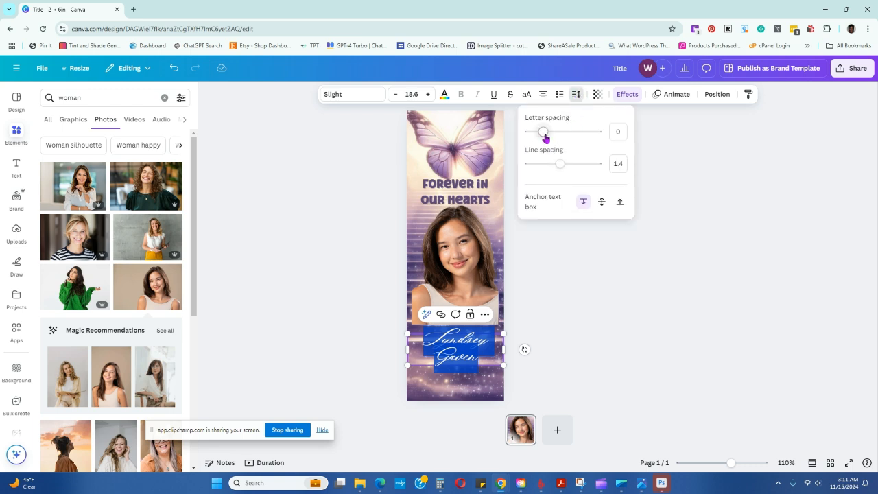
{"action": "left_click_drag", "start_coordinate": [560, 159], "coordinate": [571, 165]}
{"action": "left_click", "coordinate": [336, 94]}
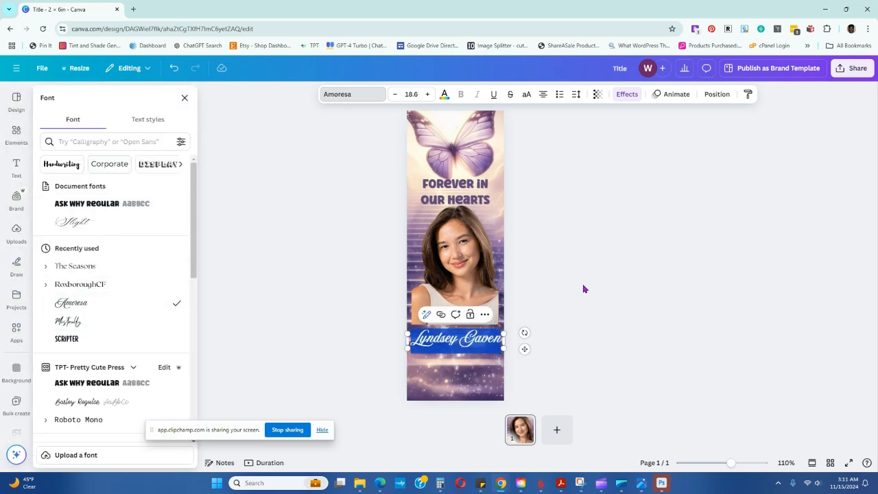
{"action": "key", "text": "Escape"}
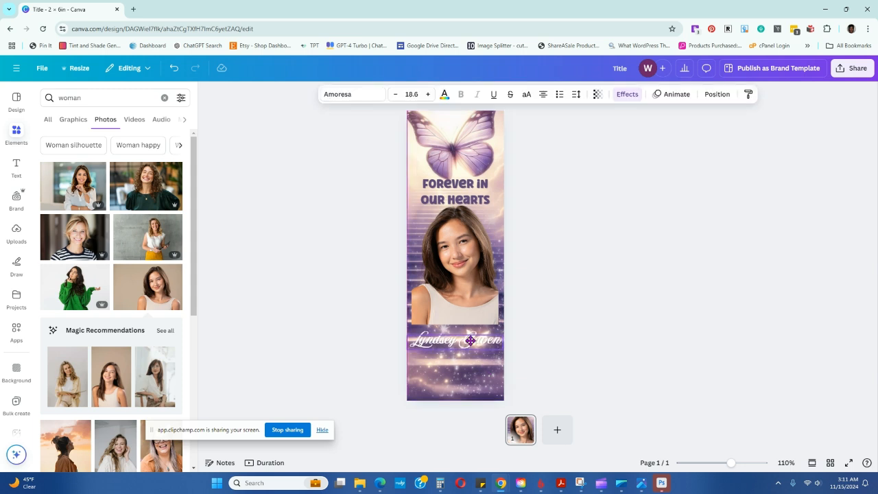
Search the graphics for "smoke" and insert the wide grey smoke cloud
{"action": "left_click", "coordinate": [469, 341]}
{"action": "left_click", "coordinate": [80, 100]}
{"action": "left_click_drag", "start_coordinate": [90, 98], "coordinate": [46, 97]}
{"action": "type", "text": "smoke"}
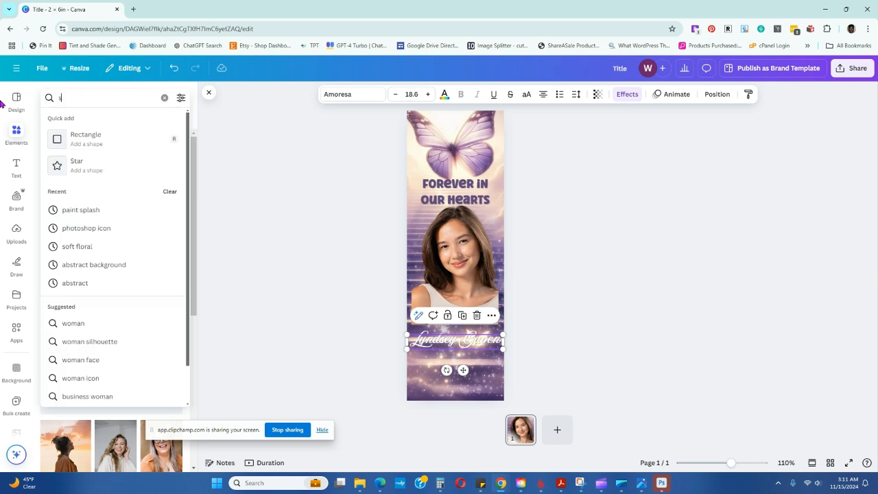
{"action": "key", "text": "Return"}
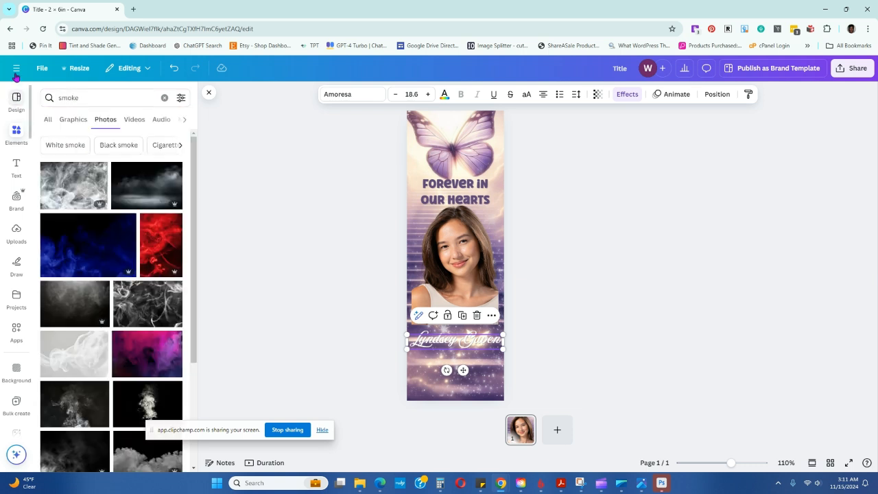
{"action": "left_click", "coordinate": [83, 122]}
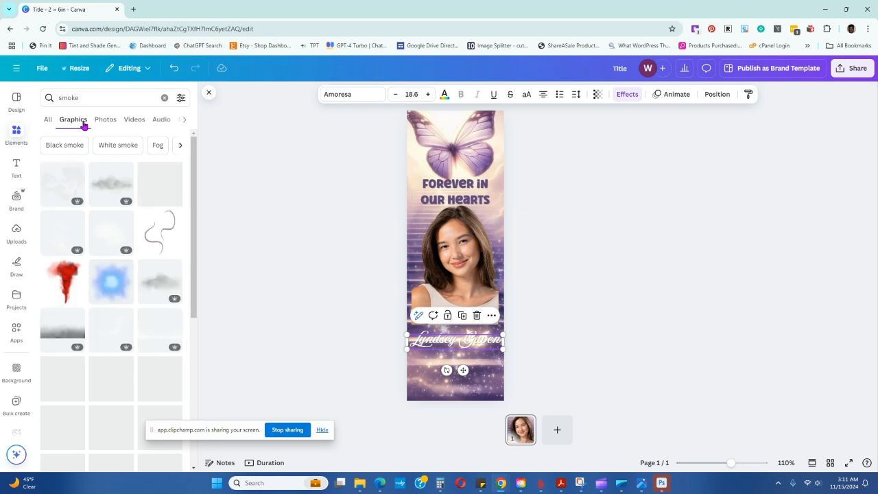
{"action": "left_click", "coordinate": [117, 190]}
Enlarge the grey smoke cloud beyond the page width and place it over the portrait's lower edge
{"action": "left_click_drag", "start_coordinate": [454, 275], "coordinate": [441, 328]}
{"action": "left_click_drag", "start_coordinate": [482, 348], "coordinate": [510, 369]}
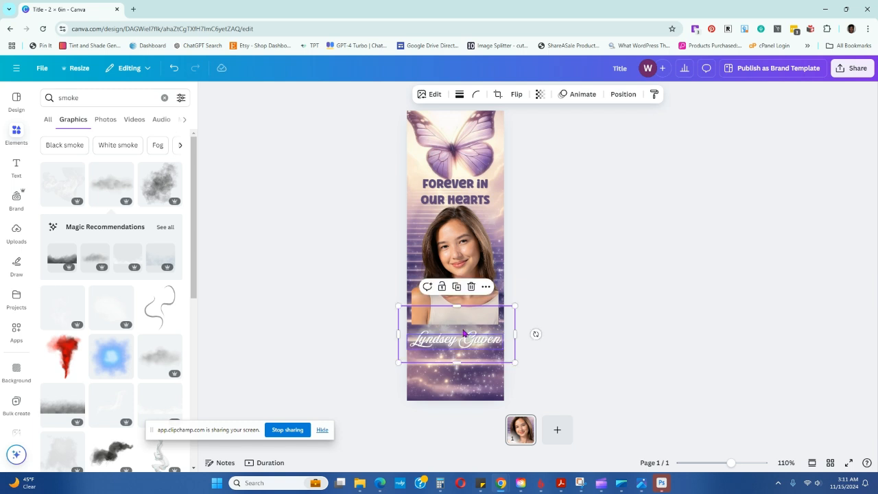
{"action": "left_click", "coordinate": [568, 343]}
{"action": "left_click_drag", "start_coordinate": [466, 330], "coordinate": [464, 312]}
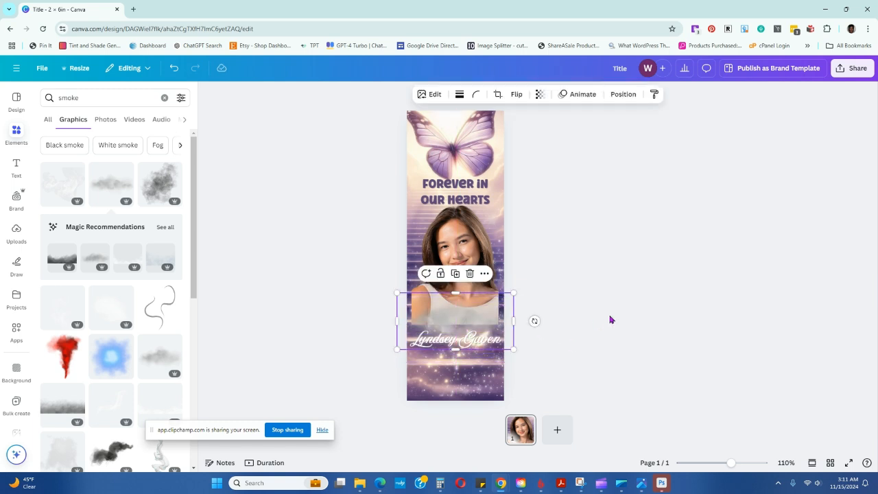
{"action": "scroll", "coordinate": [121, 239], "scroll_direction": "down", "scroll_amount": 3}
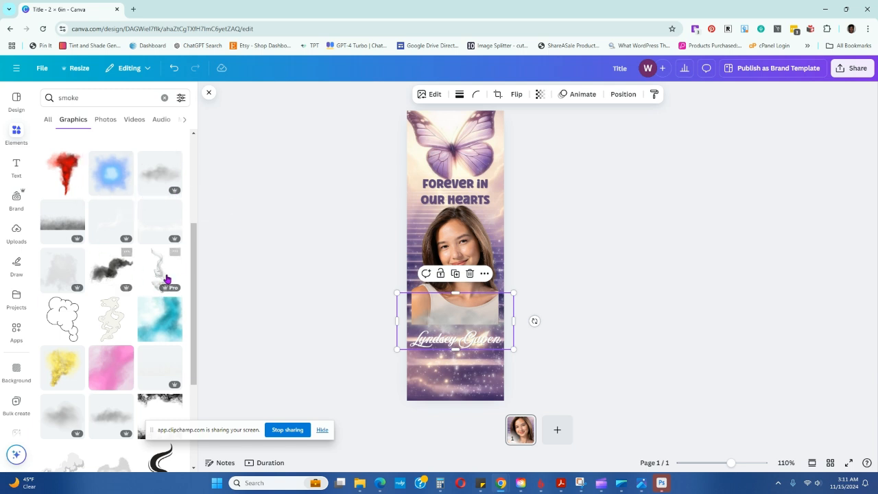
{"action": "mouse_move", "coordinate": [476, 330]}
{"action": "left_mouse_down"}
{"action": "mouse_move", "coordinate": [469, 326]}
{"action": "mouse_move", "coordinate": [472, 336]}
{"action": "mouse_move", "coordinate": [473, 327]}
{"action": "left_mouse_up"}
Try the pink smoke graphic over the name, rotated into a diamond and extending past both page sides
{"action": "scroll", "coordinate": [103, 360], "scroll_direction": "down", "scroll_amount": 1}
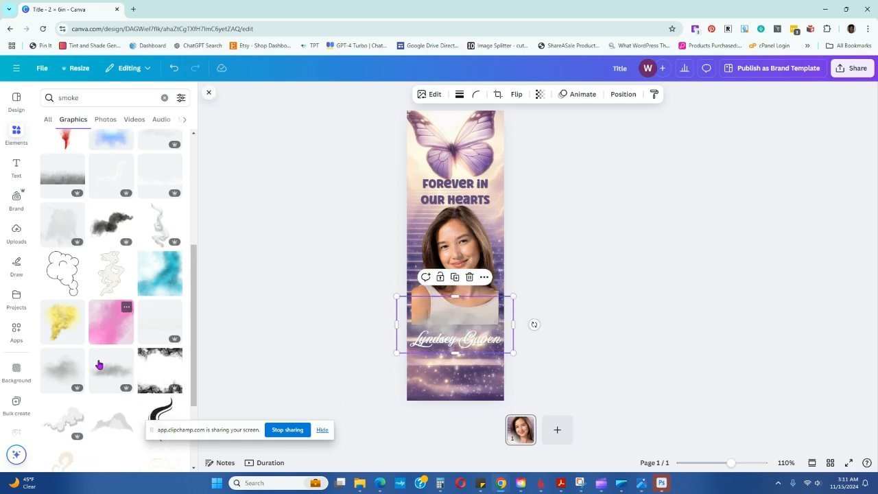
{"action": "left_click", "coordinate": [105, 337]}
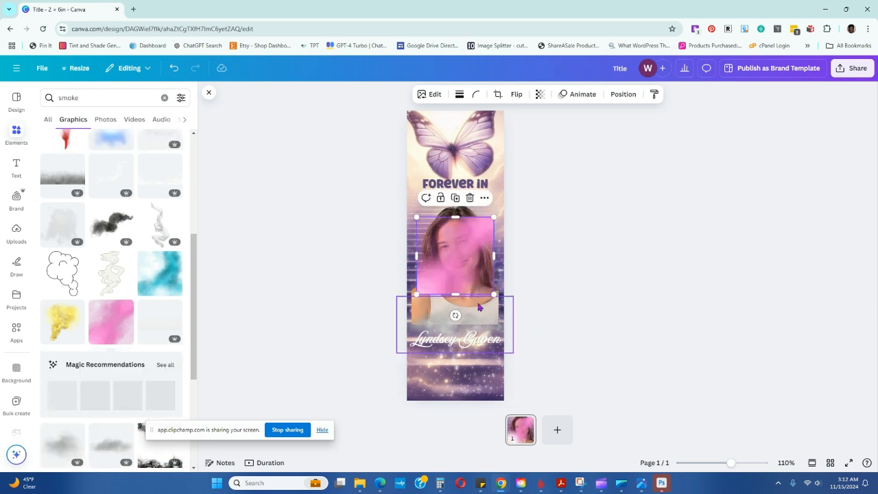
{"action": "left_click_drag", "start_coordinate": [466, 260], "coordinate": [505, 398]}
{"action": "left_click_drag", "start_coordinate": [511, 345], "coordinate": [521, 348]}
{"action": "left_click_drag", "start_coordinate": [401, 344], "coordinate": [388, 345]}
{"action": "left_click", "coordinate": [618, 345]}
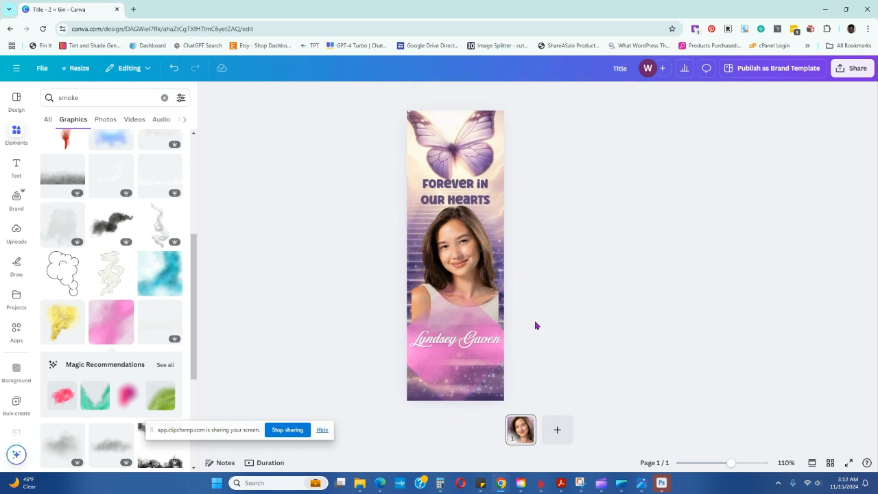
Shrink and shift the pink smoke graphic, and delete it
{"action": "left_click", "coordinate": [478, 329]}
{"action": "left_click_drag", "start_coordinate": [455, 282], "coordinate": [457, 311]}
{"action": "left_click", "coordinate": [666, 347]}
{"action": "mouse_move", "coordinate": [477, 371]}
{"action": "left_mouse_down"}
{"action": "mouse_move", "coordinate": [481, 384]}
{"action": "mouse_move", "coordinate": [470, 368]}
{"action": "left_mouse_up"}
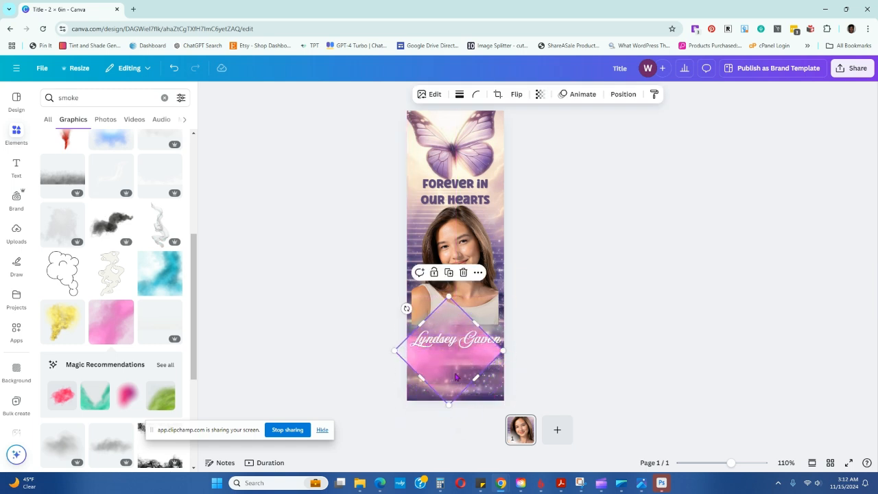
{"action": "left_click", "coordinate": [463, 272]}
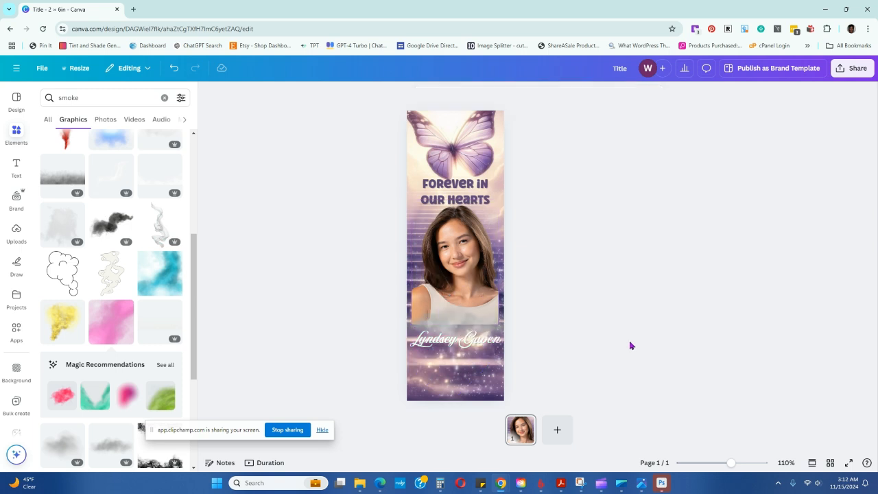
Adjust the grey smoke's position and move the name up so it overlaps the portrait's lower edge
{"action": "mouse_move", "coordinate": [471, 318]}
{"action": "left_mouse_down"}
{"action": "mouse_move", "coordinate": [513, 321]}
{"action": "mouse_move", "coordinate": [475, 330]}
{"action": "left_mouse_up"}
{"action": "left_click", "coordinate": [622, 382]}
{"action": "left_click", "coordinate": [476, 335]}
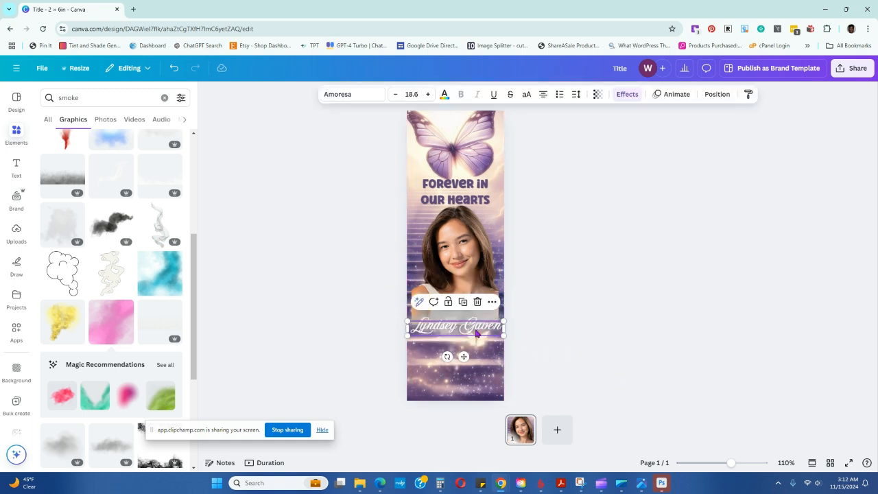
Color the name with the coral pink from the brand color palette
{"action": "left_click", "coordinate": [445, 94]}
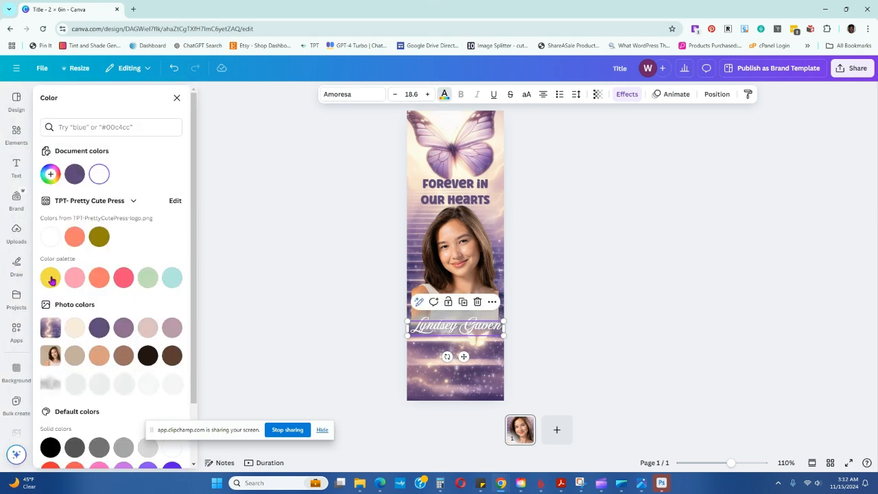
{"action": "left_click", "coordinate": [124, 277]}
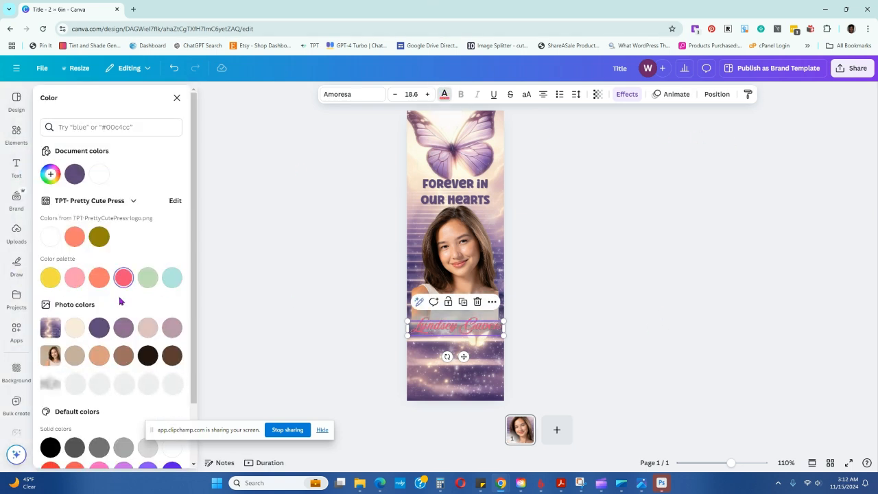
{"action": "left_click", "coordinate": [614, 310]}
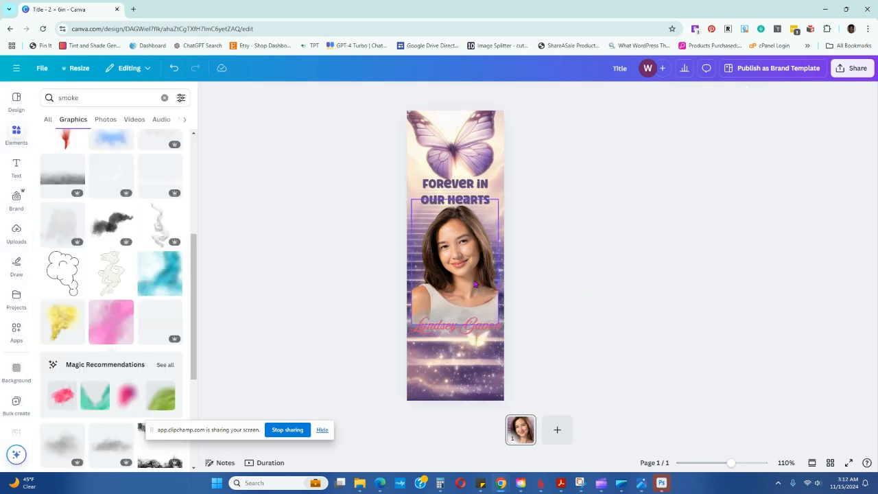
Open the bookmark's download options, review the available file types, and close the options without downloading
{"action": "left_click", "coordinate": [478, 284]}
{"action": "left_click", "coordinate": [844, 72]}
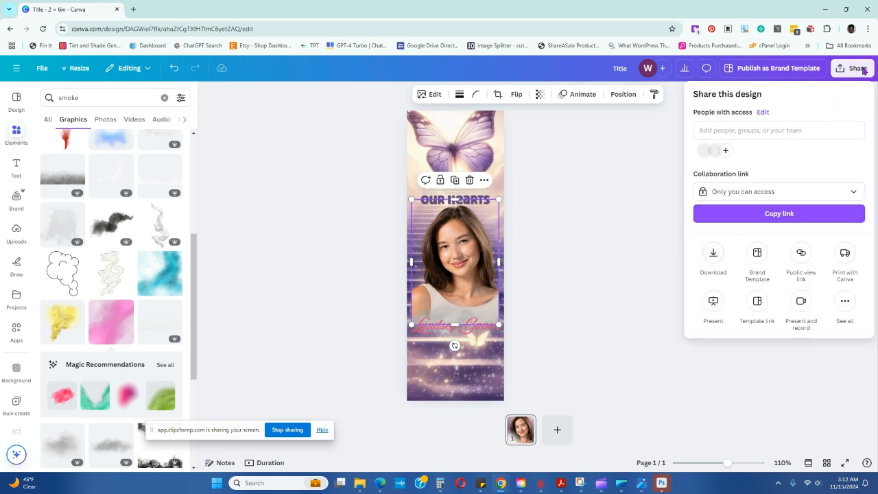
{"action": "left_click", "coordinate": [715, 253]}
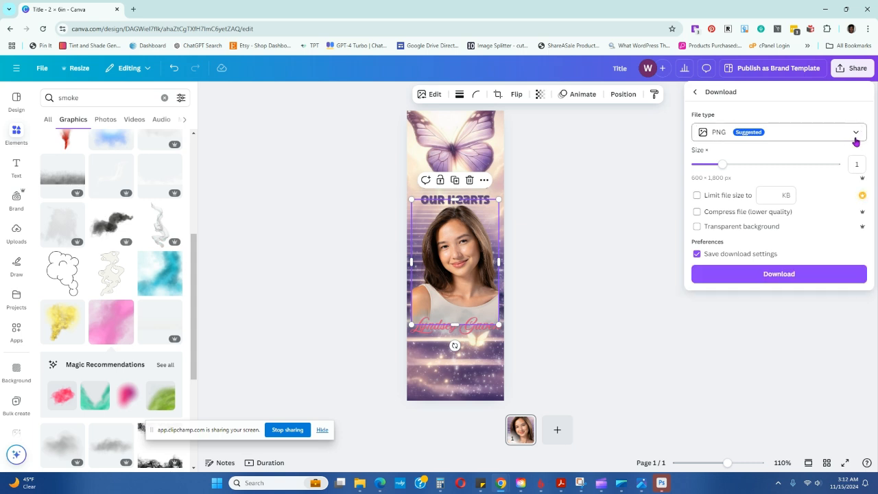
{"action": "left_click", "coordinate": [864, 133]}
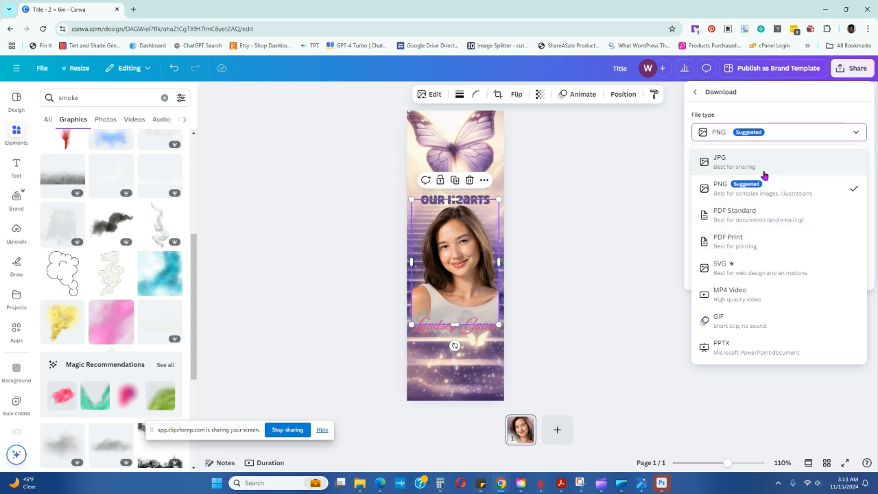
{"action": "left_click", "coordinate": [688, 196]}
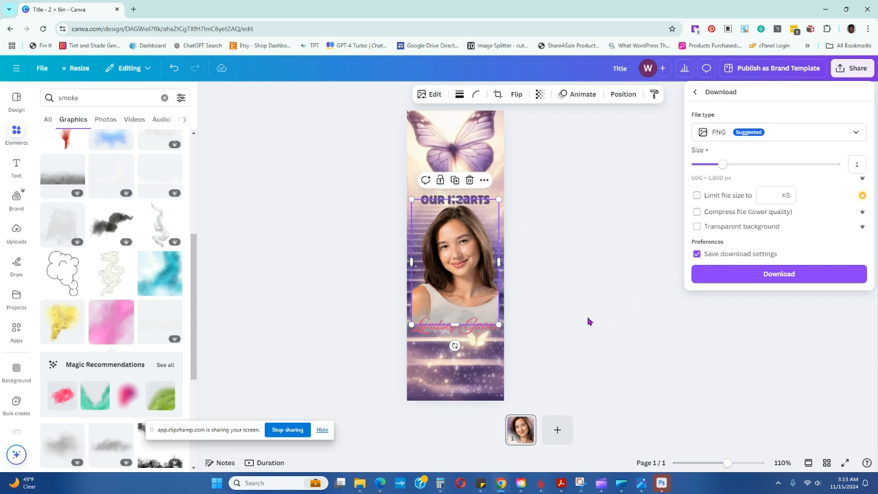
{"action": "left_click", "coordinate": [563, 258]}
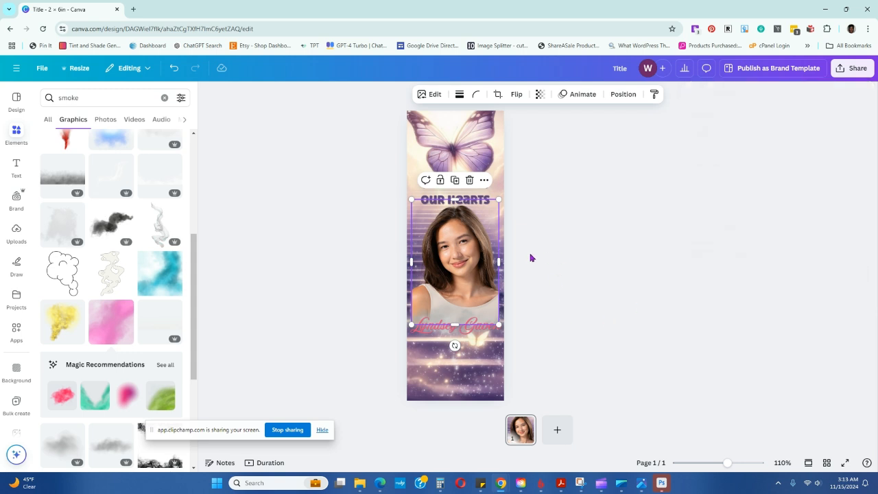
{"action": "left_click", "coordinate": [550, 251]}
Move the portrait up over the butterfly and title, search the elements for "frame", and add the circular frame
{"action": "left_click_drag", "start_coordinate": [467, 257], "coordinate": [465, 147]}
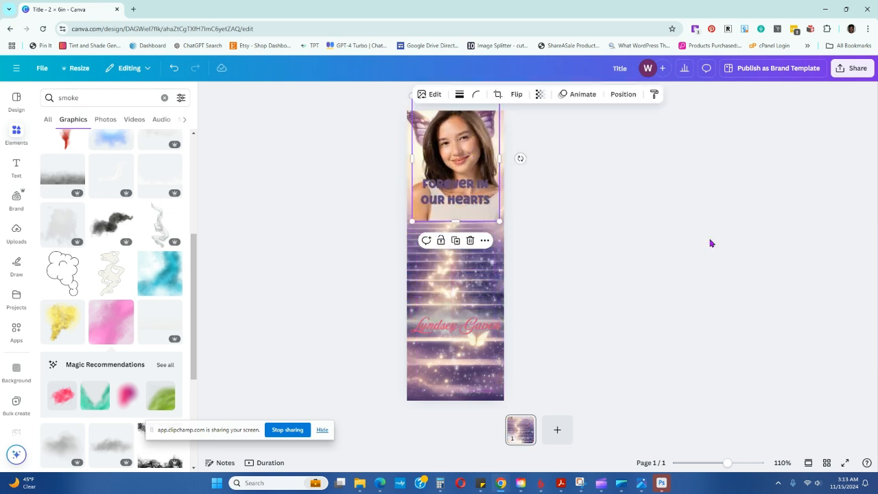
{"action": "left_click", "coordinate": [17, 135]}
{"action": "left_click", "coordinate": [165, 102]}
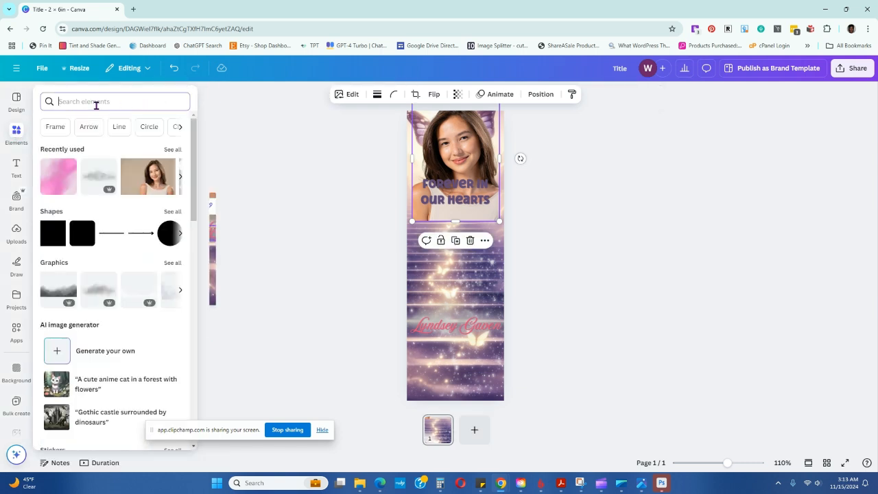
{"action": "type", "text": "fram"}
{"action": "type", "text": "e"}
{"action": "key", "text": "Return"}
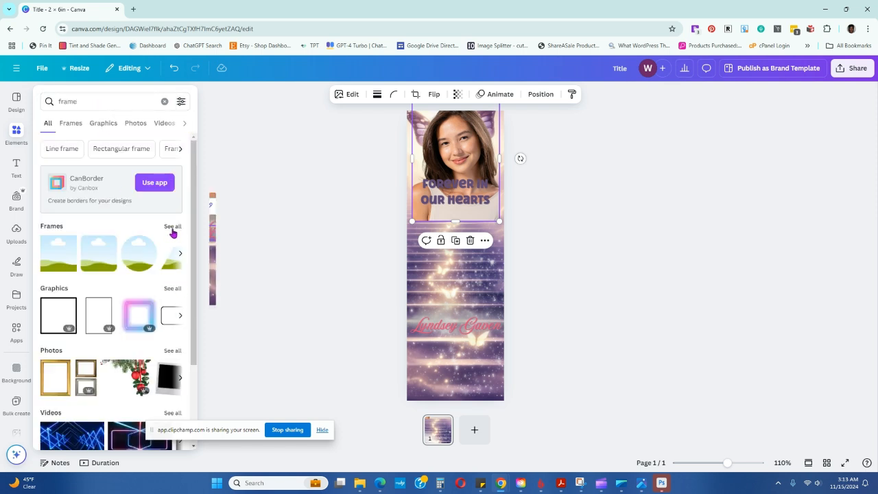
{"action": "left_click", "coordinate": [138, 261]}
Resize the circular frame to fit within the page width and position it between the title and the name
{"action": "left_click_drag", "start_coordinate": [431, 231], "coordinate": [389, 217]}
{"action": "left_click_drag", "start_coordinate": [479, 278], "coordinate": [509, 314]}
{"action": "left_click_drag", "start_coordinate": [471, 251], "coordinate": [474, 260]}
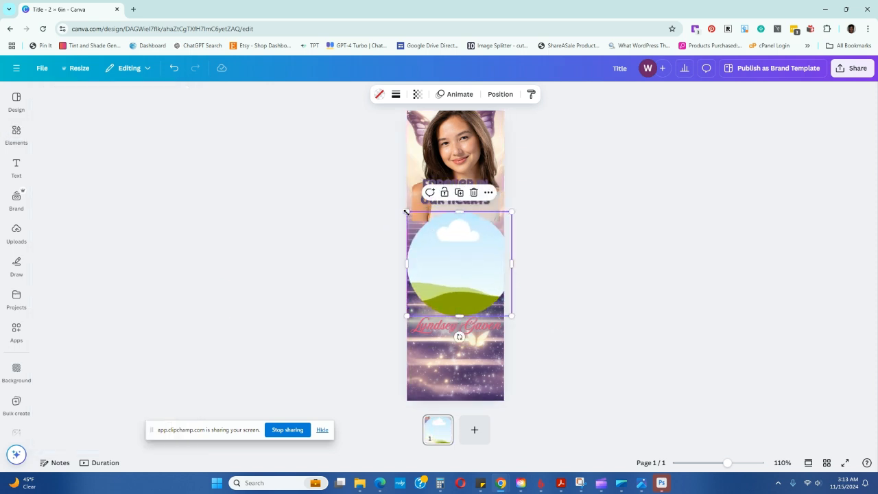
{"action": "left_click_drag", "start_coordinate": [408, 212], "coordinate": [429, 234]}
{"action": "mouse_move", "coordinate": [483, 278]}
{"action": "left_mouse_down"}
{"action": "mouse_move", "coordinate": [466, 266]}
{"action": "mouse_move", "coordinate": [478, 265]}
{"action": "left_mouse_up"}
Place the portrait inside the circular frame, then enlarge the frame slightly past the page sides and center it beneath the title
{"action": "left_click_drag", "start_coordinate": [479, 150], "coordinate": [472, 240]}
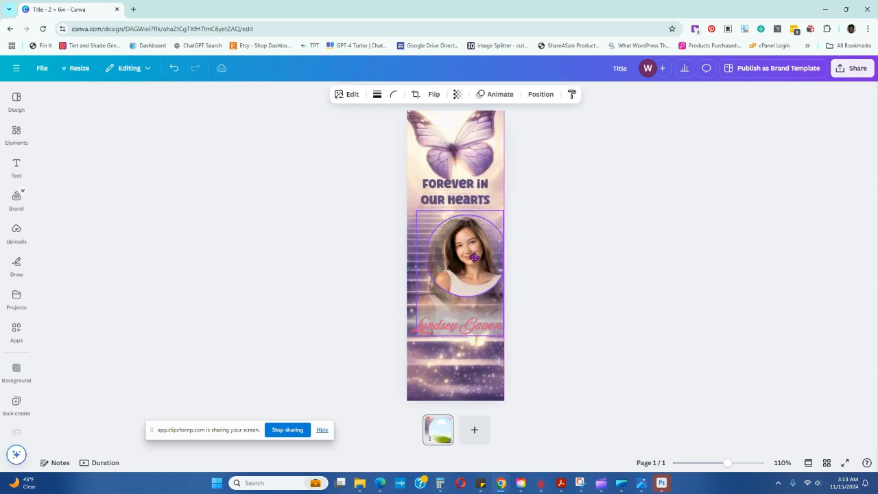
{"action": "left_click", "coordinate": [593, 284]}
{"action": "left_click", "coordinate": [489, 271]}
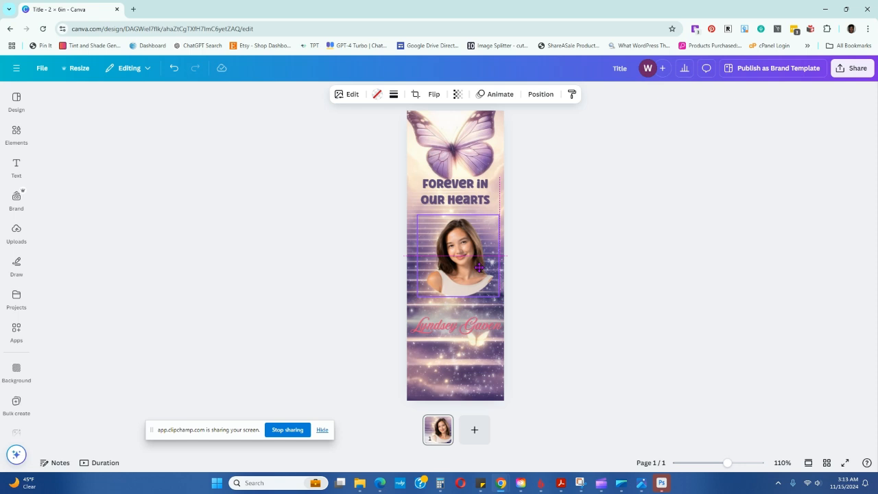
{"action": "left_click_drag", "start_coordinate": [414, 216], "coordinate": [394, 192]}
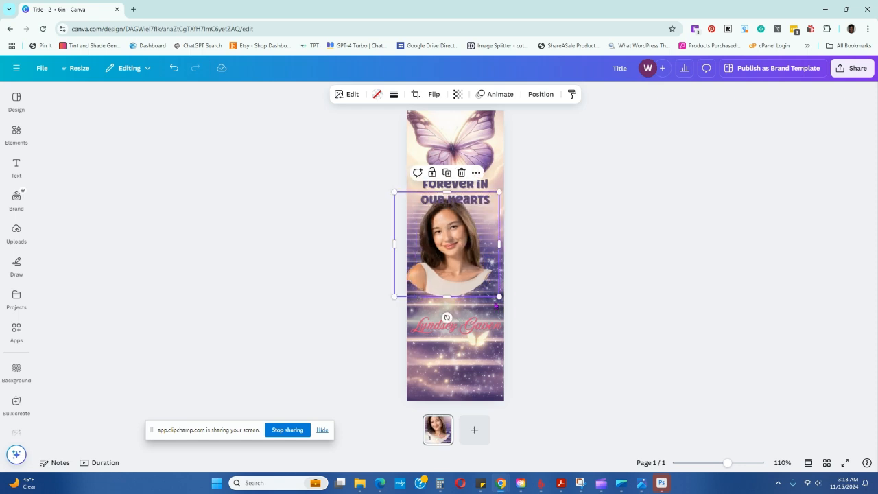
{"action": "left_click_drag", "start_coordinate": [499, 296], "coordinate": [508, 306]}
{"action": "left_click_drag", "start_coordinate": [464, 221], "coordinate": [468, 235]}
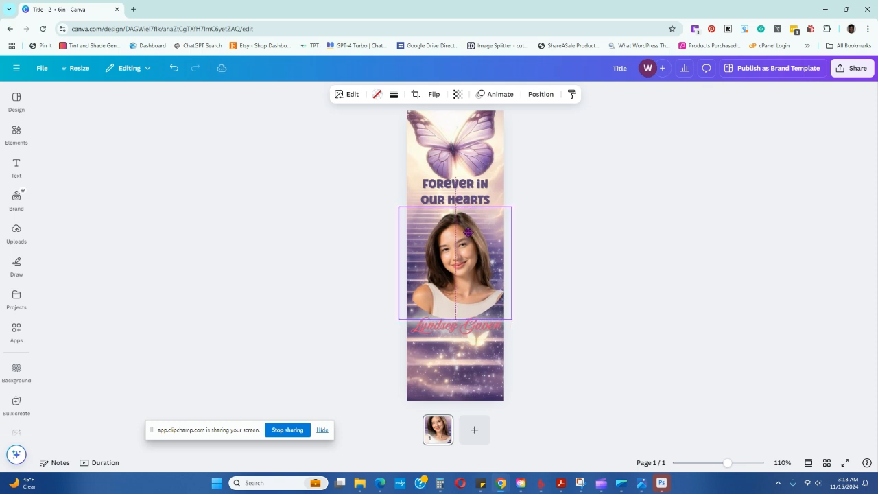
{"action": "left_click", "coordinate": [616, 283]}
Move the smoke up over the framed portrait's lower edge and reposition the name over it
{"action": "left_click_drag", "start_coordinate": [413, 331], "coordinate": [413, 352]}
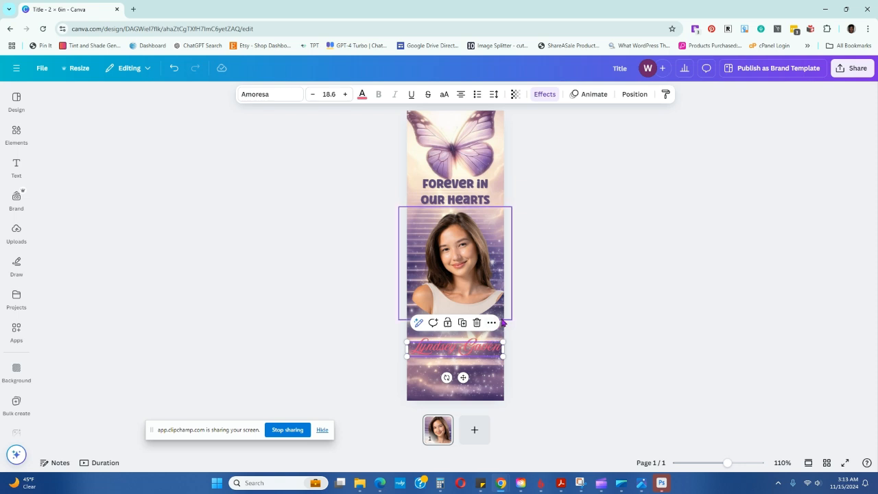
{"action": "left_click", "coordinate": [602, 332]}
{"action": "left_click", "coordinate": [439, 335]}
{"action": "left_click_drag", "start_coordinate": [439, 335], "coordinate": [445, 320]}
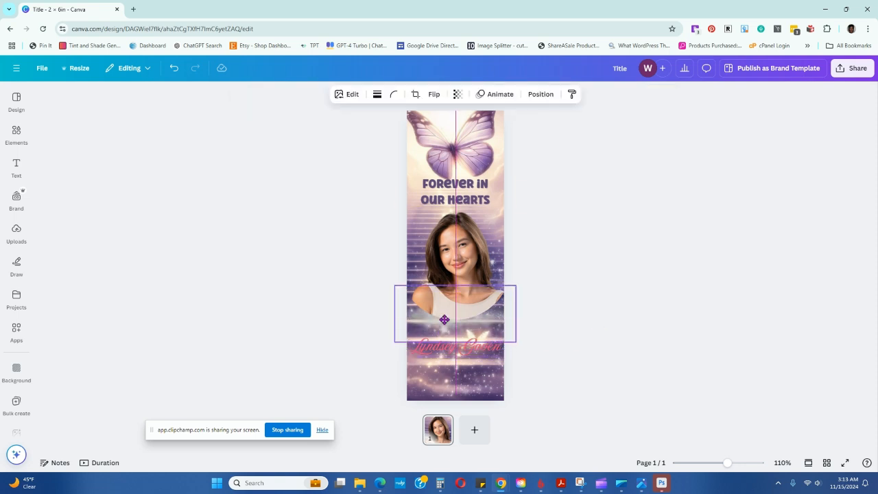
{"action": "left_click", "coordinate": [657, 274]}
{"action": "left_click_drag", "start_coordinate": [491, 348], "coordinate": [490, 324]}
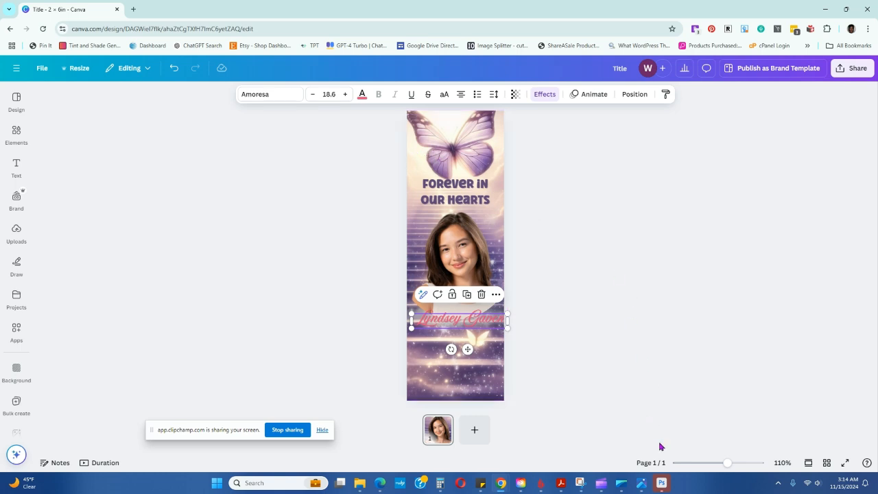
Switch to Photoshop, show the Bookmark 1.png document, and arrange its window so the whole bookmark fits on screen
{"action": "left_click", "coordinate": [661, 483]}
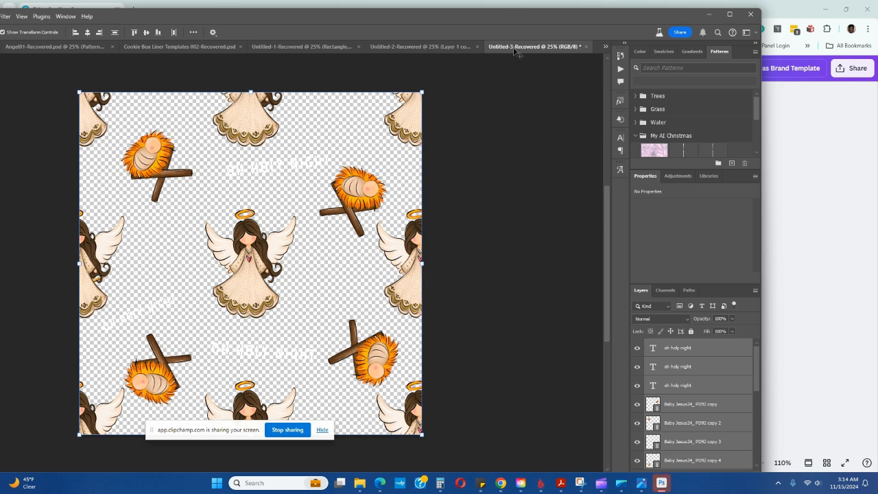
{"action": "left_click_drag", "start_coordinate": [506, 9], "coordinate": [549, 46]}
{"action": "left_click_drag", "start_coordinate": [319, 58], "coordinate": [439, 66]}
{"action": "left_click", "coordinate": [74, 96]}
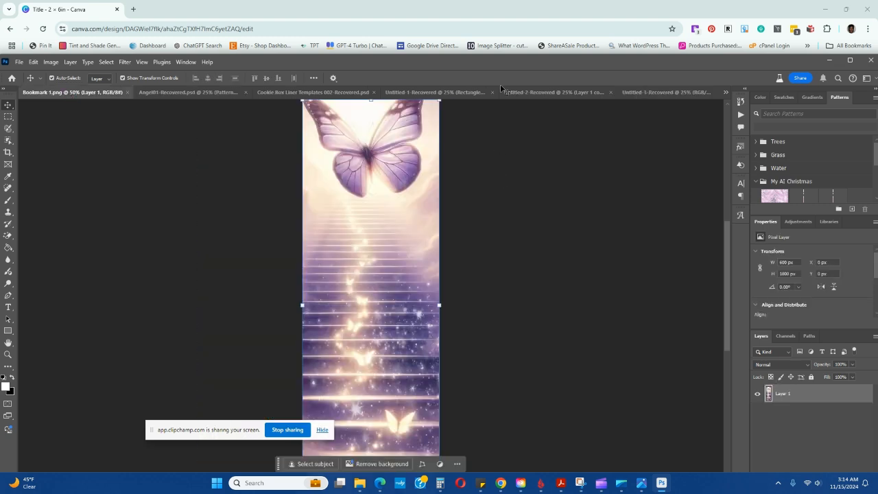
{"action": "left_click_drag", "start_coordinate": [506, 66], "coordinate": [516, 23]}
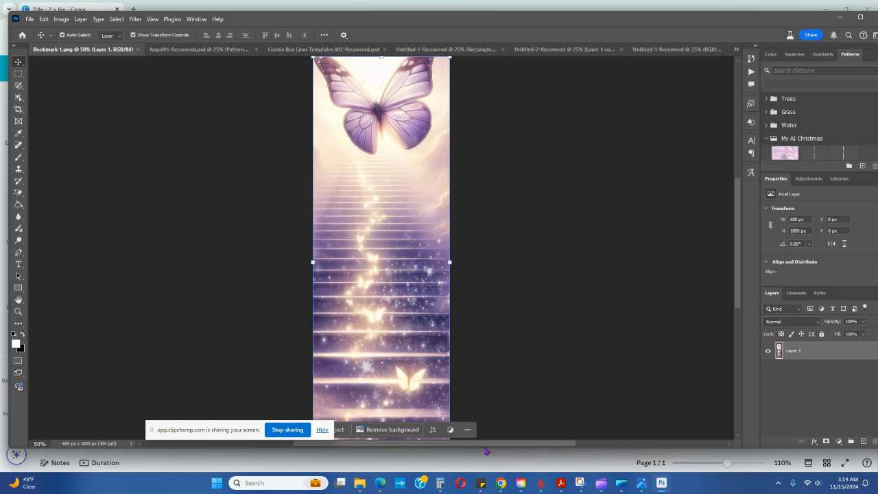
{"action": "left_click_drag", "start_coordinate": [484, 449], "coordinate": [487, 466]}
{"action": "left_click_drag", "start_coordinate": [215, 432], "coordinate": [143, 431]}
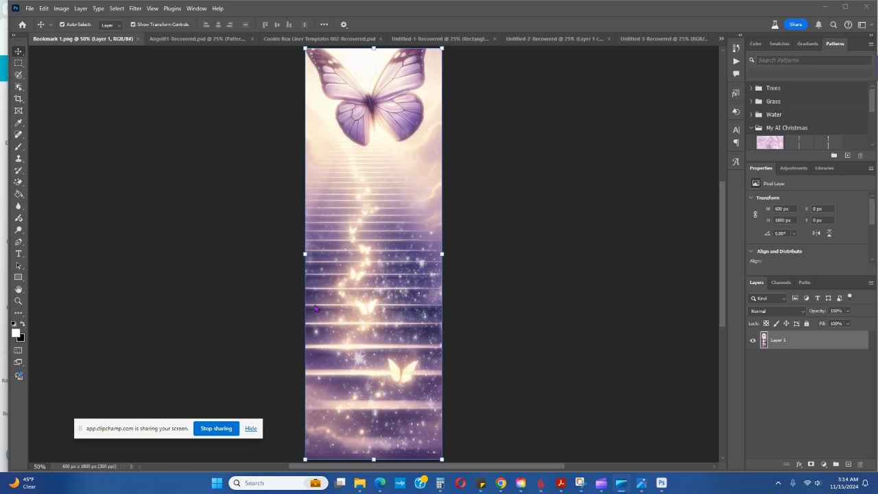
Place the blonde woman's portrait photo from the Purple Butterfly Memorial folder onto the bookmark below the butterfly, and commit the placement
{"action": "mouse_move", "coordinate": [359, 482]}
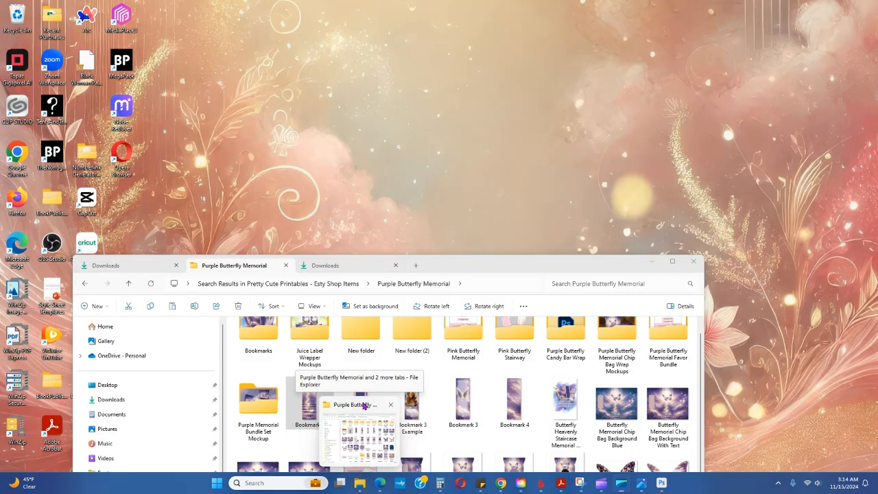
{"action": "left_click", "coordinate": [365, 423]}
{"action": "left_click_drag", "start_coordinate": [472, 269], "coordinate": [429, 157]}
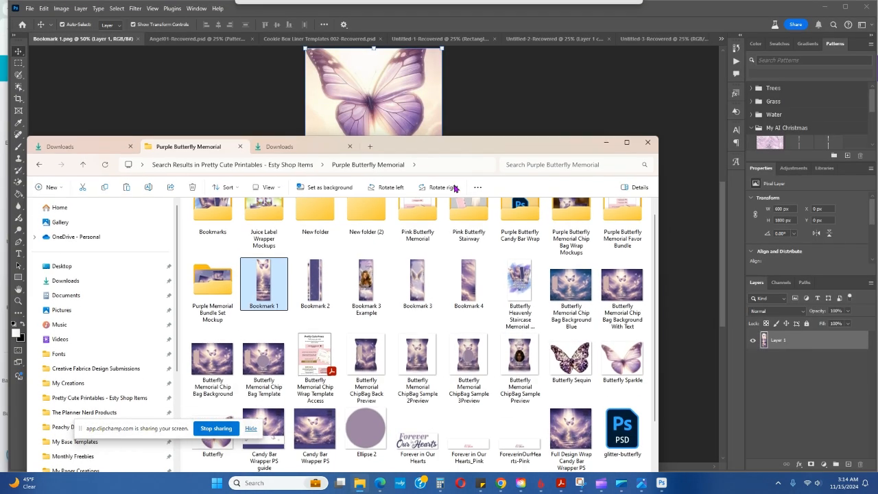
{"action": "left_click_drag", "start_coordinate": [656, 270], "coordinate": [677, 260]}
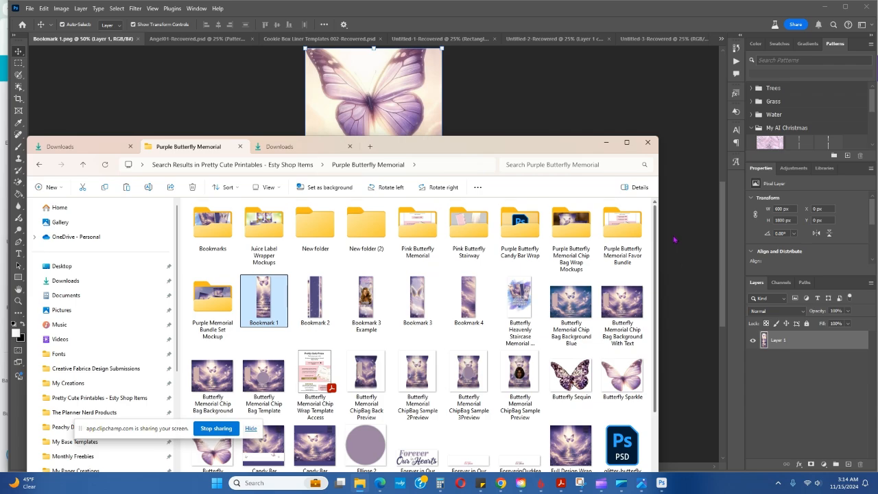
{"action": "left_click_drag", "start_coordinate": [540, 146], "coordinate": [211, 61]}
{"action": "scroll", "coordinate": [472, 307], "scroll_direction": "down", "scroll_amount": 3}
{"action": "left_click_drag", "start_coordinate": [308, 416], "coordinate": [401, 160]}
{"action": "left_click_drag", "start_coordinate": [400, 210], "coordinate": [401, 195]}
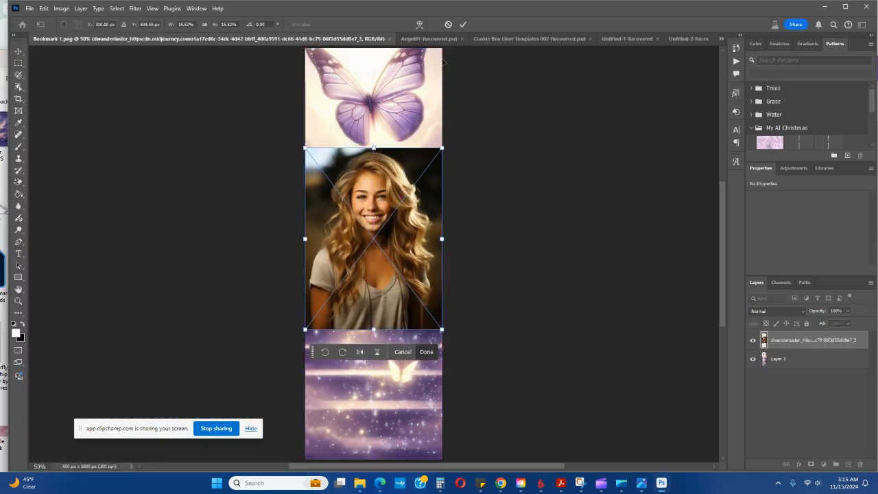
{"action": "left_click", "coordinate": [463, 24]}
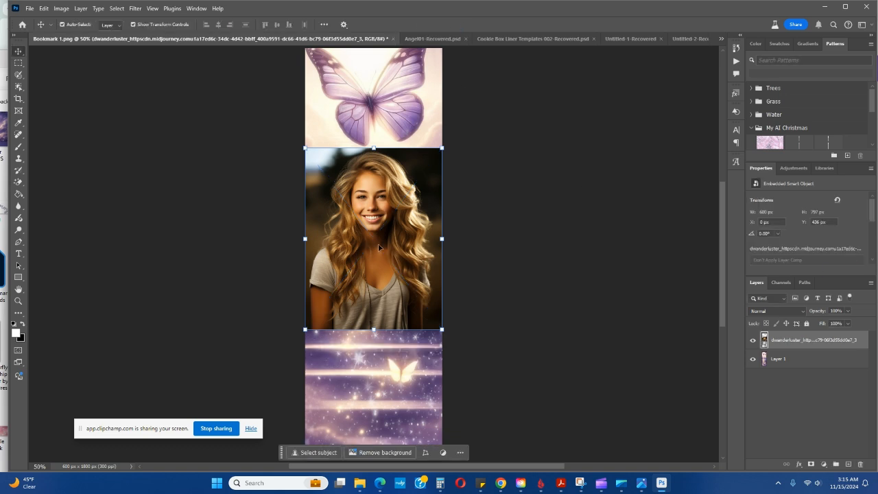
Rasterize the placed portrait photo's layer
{"action": "scroll", "coordinate": [828, 236], "scroll_direction": "down", "scroll_amount": 1}
{"action": "scroll", "coordinate": [828, 235], "scroll_direction": "down", "scroll_amount": 1}
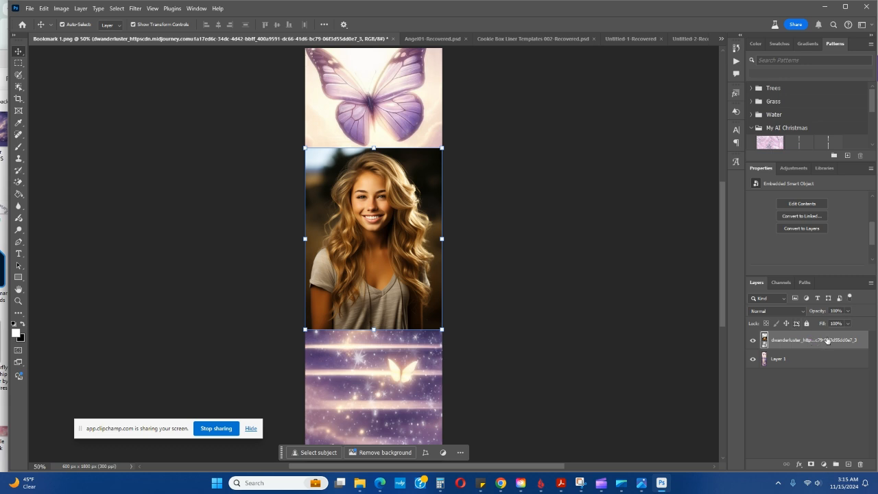
{"action": "right_click", "coordinate": [390, 267]}
{"action": "left_click", "coordinate": [395, 239]}
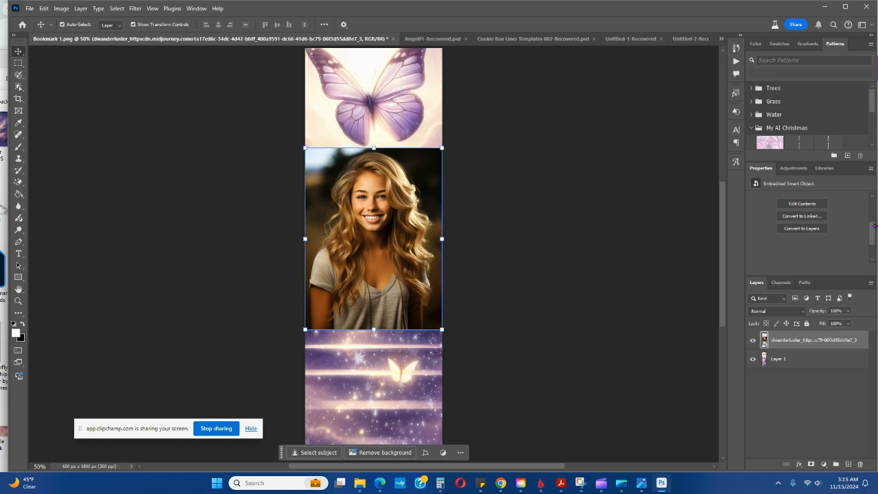
{"action": "left_click_drag", "start_coordinate": [876, 236], "coordinate": [876, 250]}
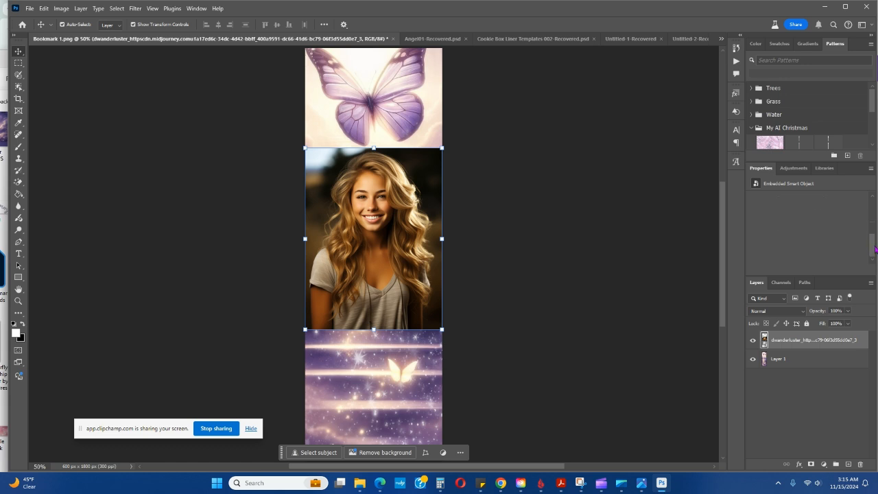
{"action": "right_click", "coordinate": [815, 341]}
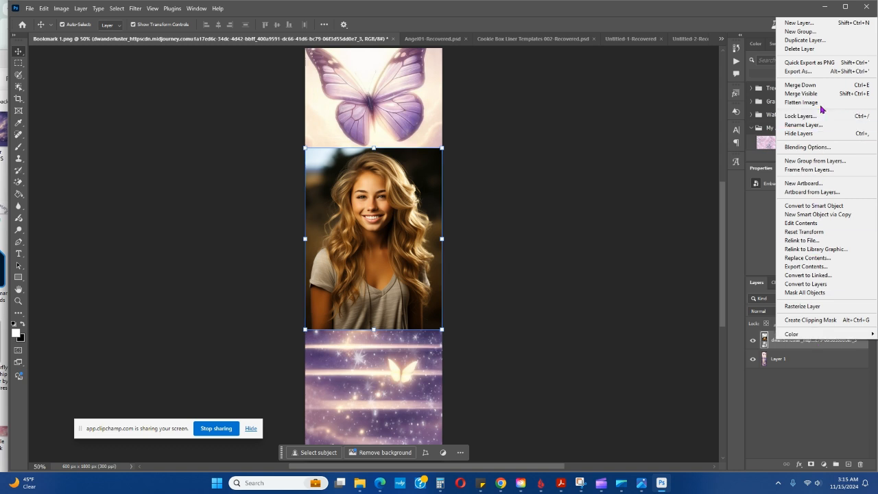
{"action": "left_click", "coordinate": [813, 306]}
Remove the portrait photo's background and shift the cut-out slightly up and to the right on the bookmark
{"action": "left_click_drag", "start_coordinate": [871, 217], "coordinate": [877, 250]}
{"action": "left_click", "coordinate": [795, 226]}
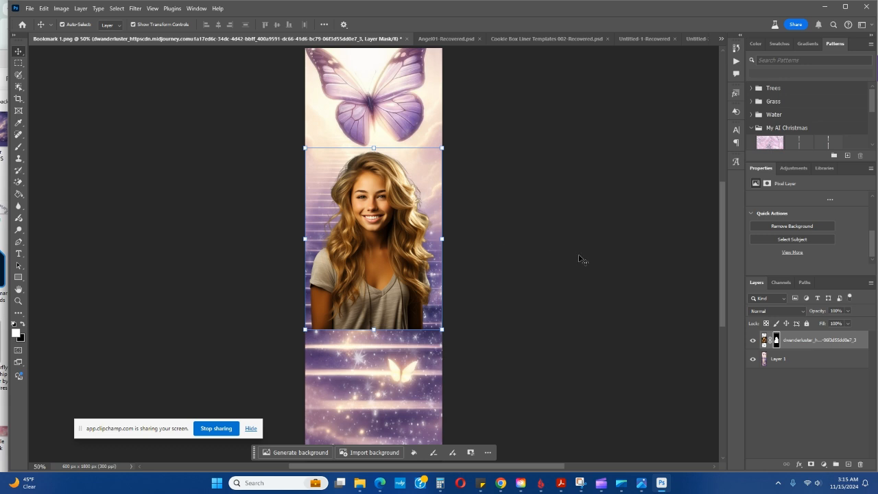
{"action": "left_click", "coordinate": [540, 274]}
{"action": "mouse_move", "coordinate": [394, 245]}
{"action": "left_mouse_down"}
{"action": "mouse_move", "coordinate": [383, 246]}
{"action": "mouse_move", "coordinate": [379, 264]}
{"action": "mouse_move", "coordinate": [389, 254]}
{"action": "left_mouse_up"}
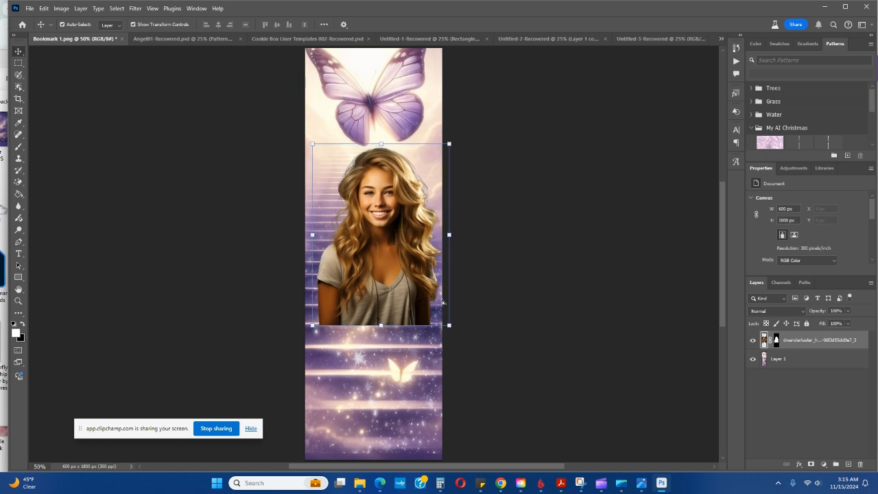
Place the Forever in Our Hearts title graphic from the Purple Butterfly Memorial folder just below the portrait, and commit the placement
{"action": "left_click", "coordinate": [378, 483]}
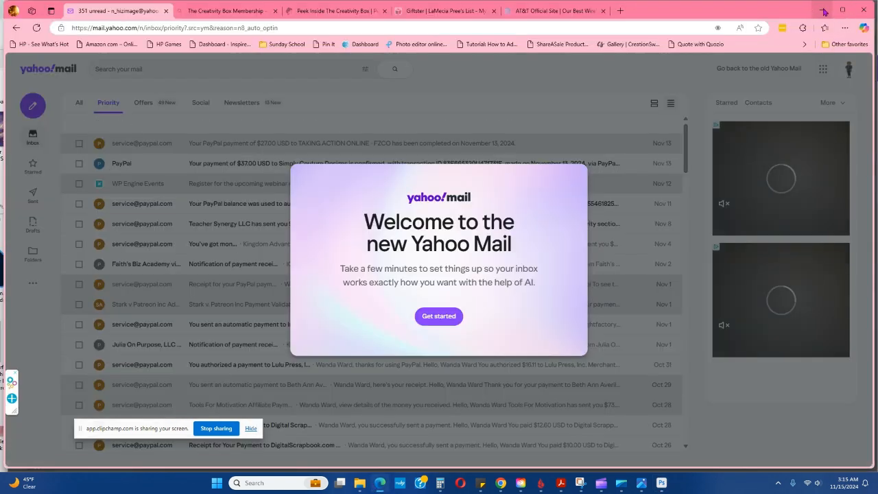
{"action": "left_click", "coordinate": [824, 11]}
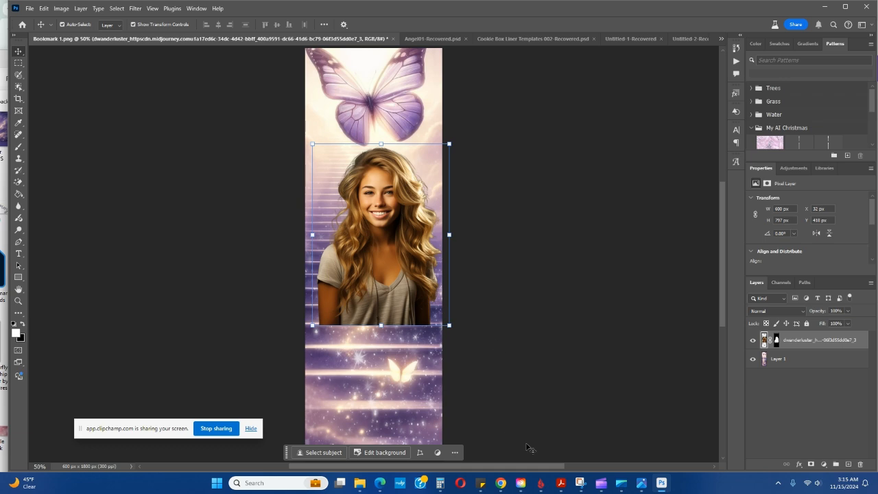
{"action": "mouse_move", "coordinate": [358, 483]}
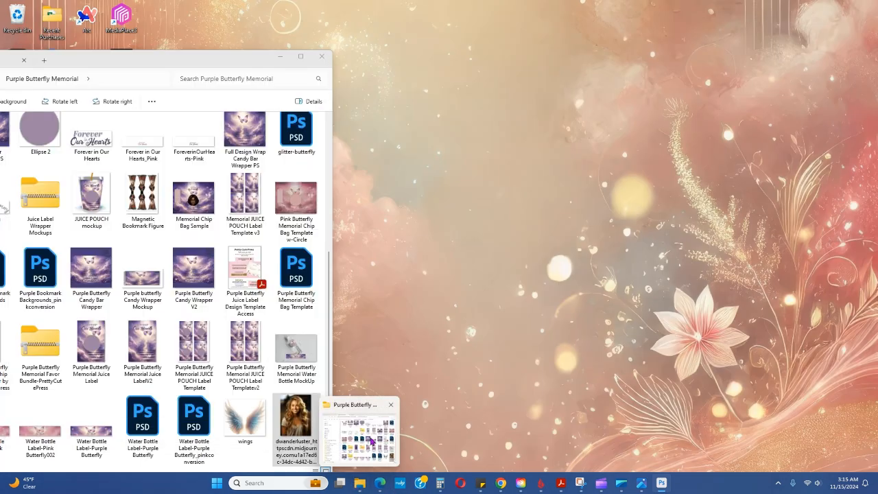
{"action": "left_click", "coordinate": [371, 441]}
{"action": "left_click_drag", "start_coordinate": [281, 56], "coordinate": [390, 33]}
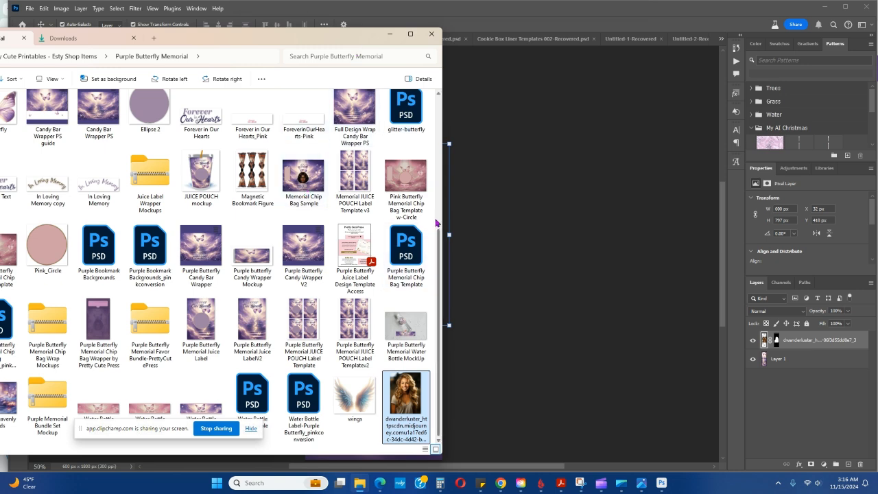
{"action": "left_click_drag", "start_coordinate": [310, 40], "coordinate": [316, 197]}
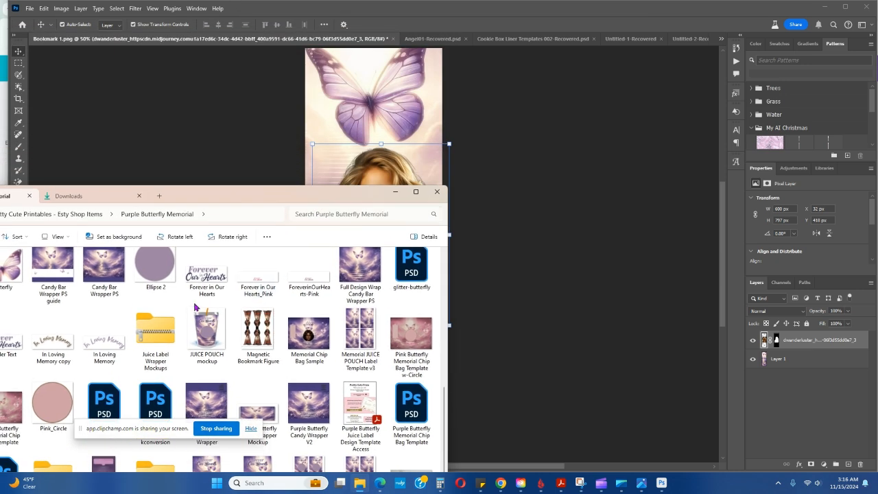
{"action": "left_click_drag", "start_coordinate": [208, 277], "coordinate": [374, 158]}
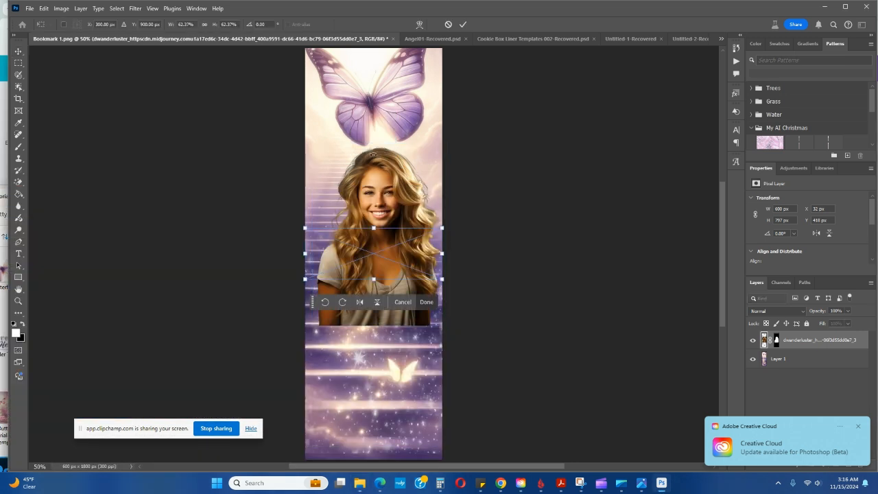
{"action": "left_click_drag", "start_coordinate": [358, 258], "coordinate": [373, 352]}
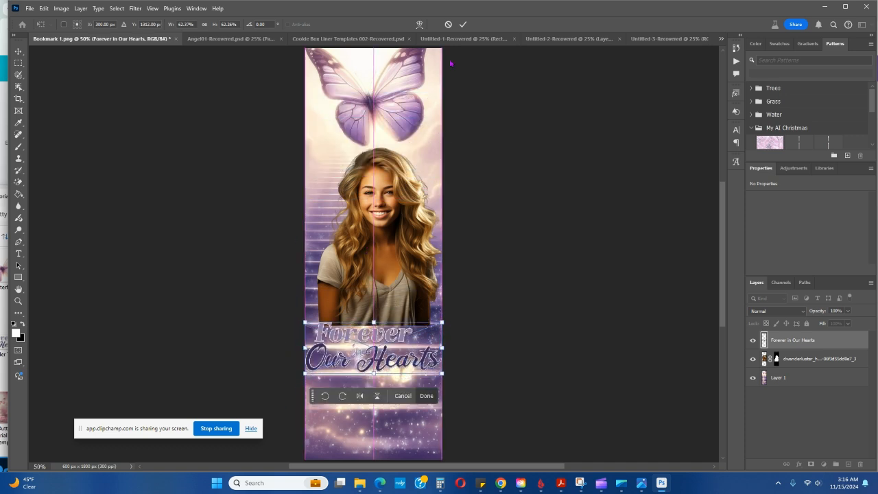
{"action": "left_click", "coordinate": [463, 25]}
Shift the cut-out portrait slightly up and to the left, and apply its layer mask
{"action": "left_click_drag", "start_coordinate": [400, 253], "coordinate": [383, 252]}
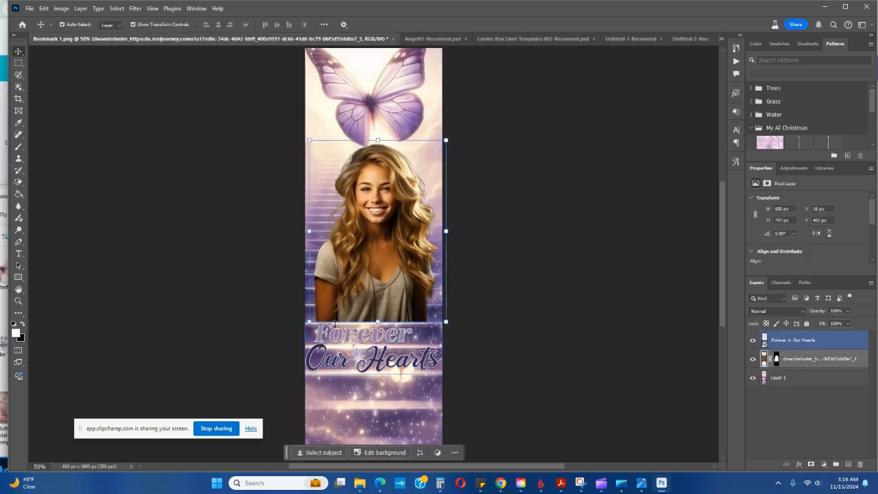
{"action": "left_click", "coordinate": [521, 329]}
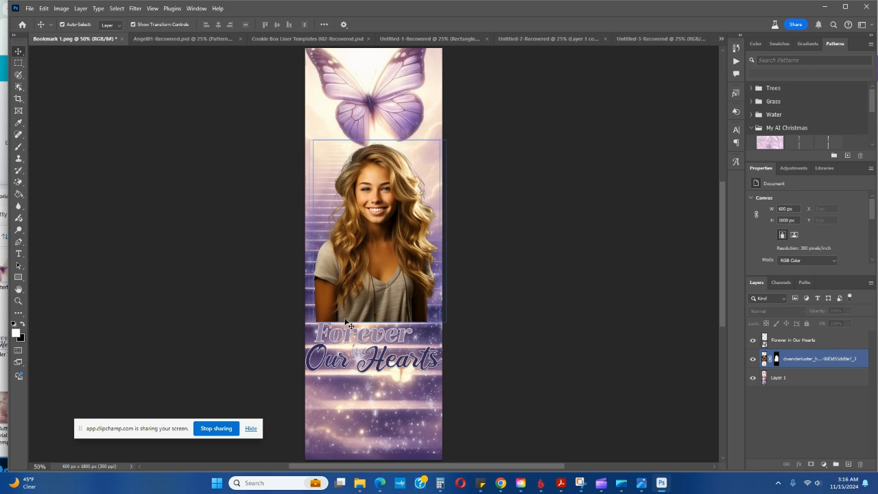
{"action": "left_click", "coordinate": [795, 358]}
{"action": "left_click", "coordinate": [784, 376]}
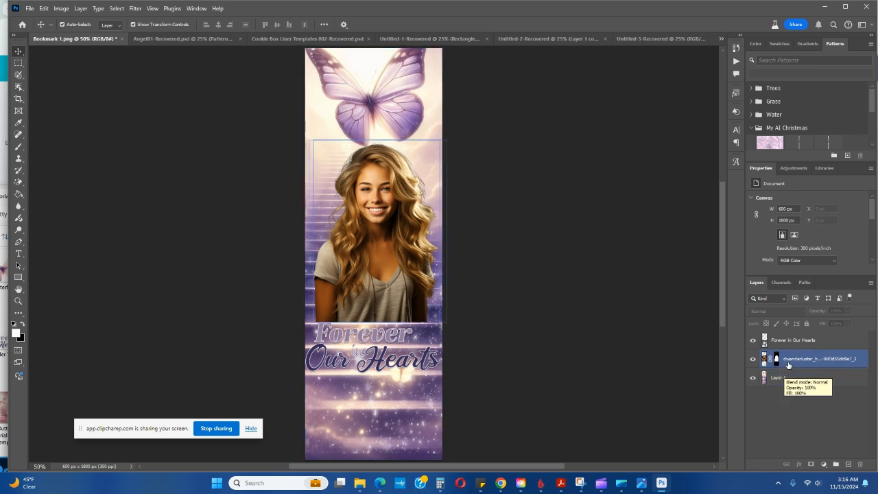
{"action": "right_click", "coordinate": [782, 360]}
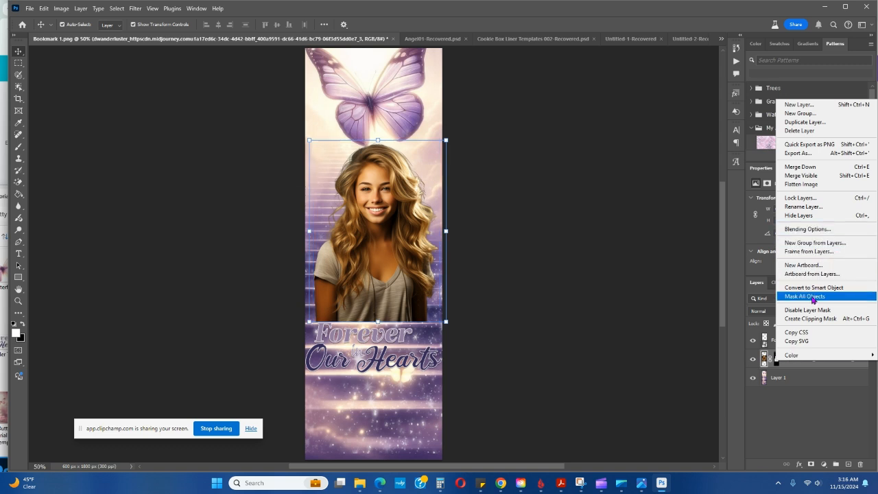
{"action": "left_click", "coordinate": [808, 393]}
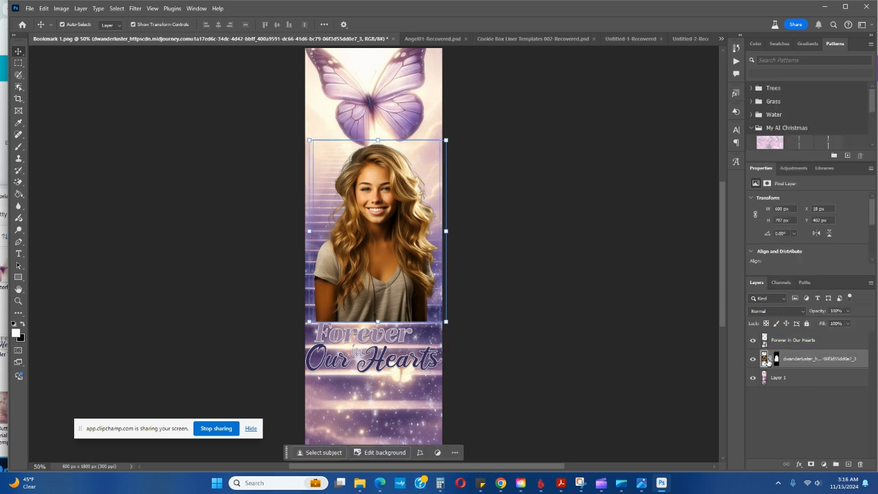
{"action": "right_click", "coordinate": [776, 360]}
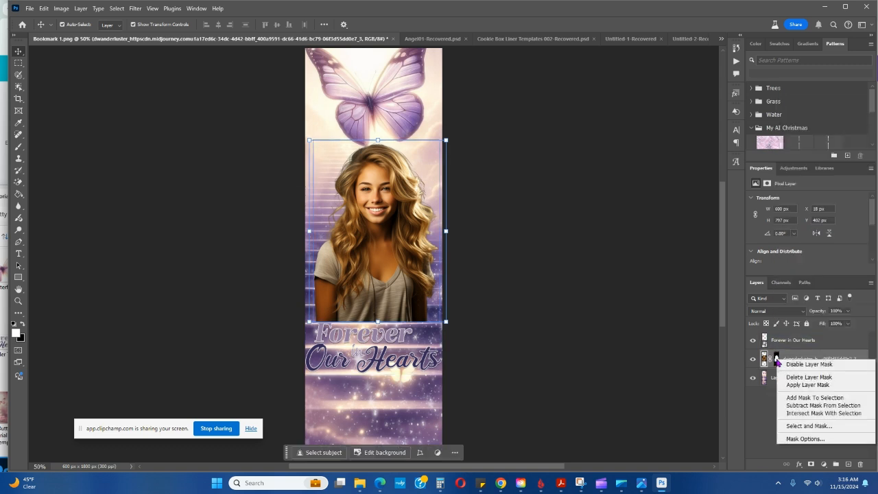
{"action": "left_click", "coordinate": [797, 375]}
Add a new layer mask to the portrait layer and choose the Soft Round brush for painting on it
{"action": "left_click", "coordinate": [809, 359]}
{"action": "left_click", "coordinate": [811, 464]}
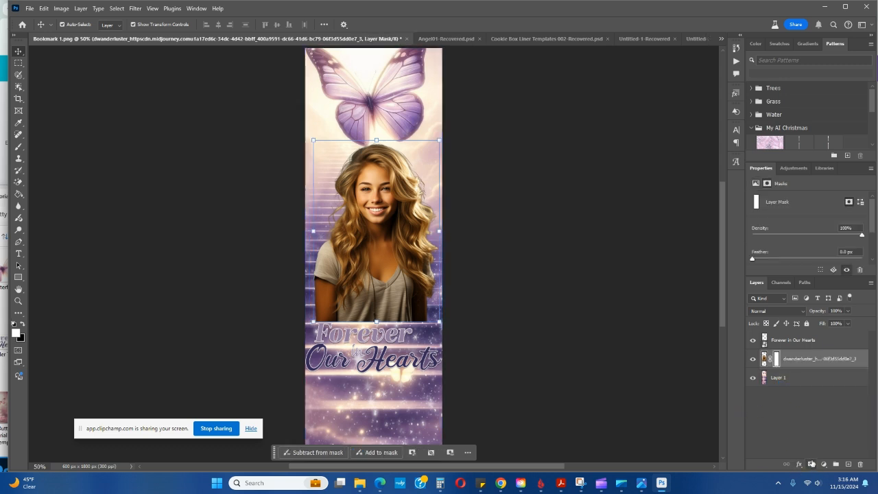
{"action": "left_click", "coordinate": [20, 147]}
{"action": "right_click", "coordinate": [20, 148]}
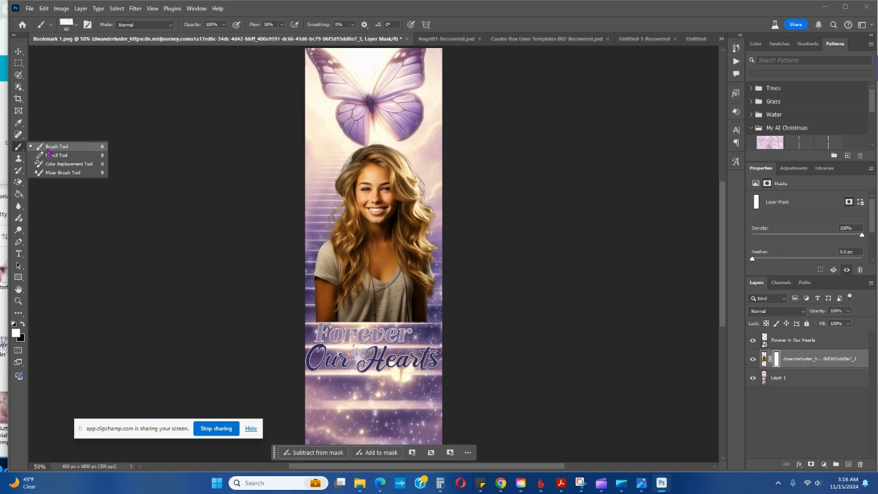
{"action": "left_click", "coordinate": [48, 149]}
{"action": "left_click", "coordinate": [50, 26]}
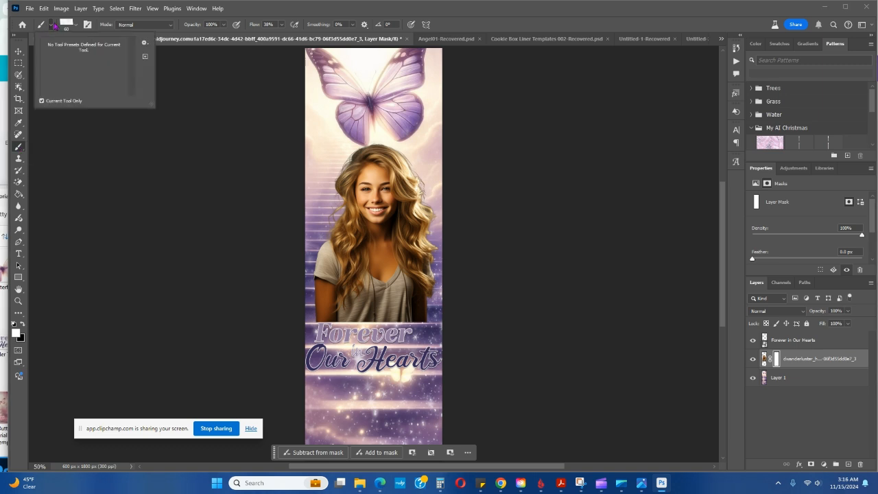
{"action": "left_click", "coordinate": [21, 149]}
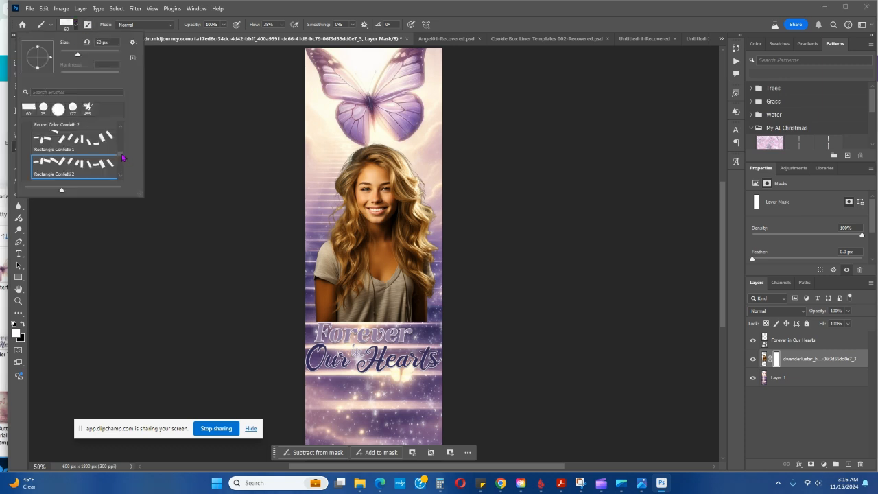
{"action": "left_click_drag", "start_coordinate": [123, 158], "coordinate": [123, 131]}
{"action": "left_click", "coordinate": [103, 142]}
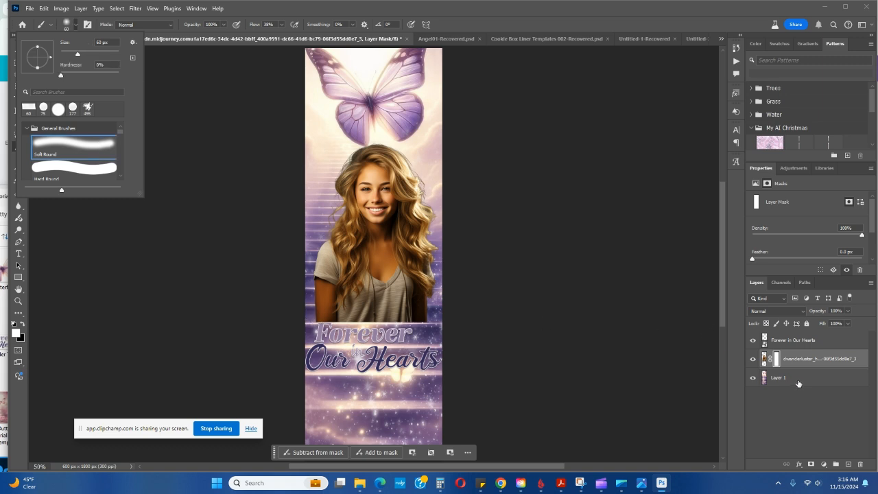
Paint black on the portrait's layer mask along its lower edge to fade the bottom of the cut-out
{"action": "left_click", "coordinate": [775, 362]}
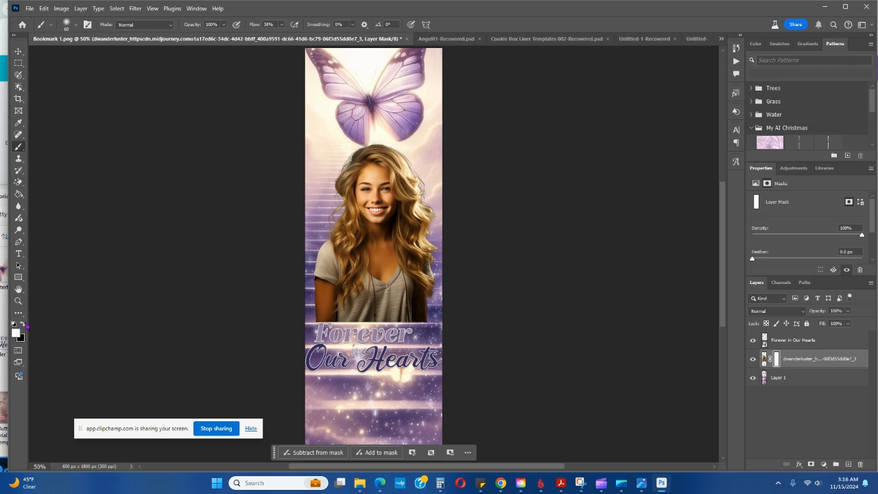
{"action": "left_click", "coordinate": [21, 324]}
{"action": "left_click_drag", "start_coordinate": [327, 321], "coordinate": [398, 322]}
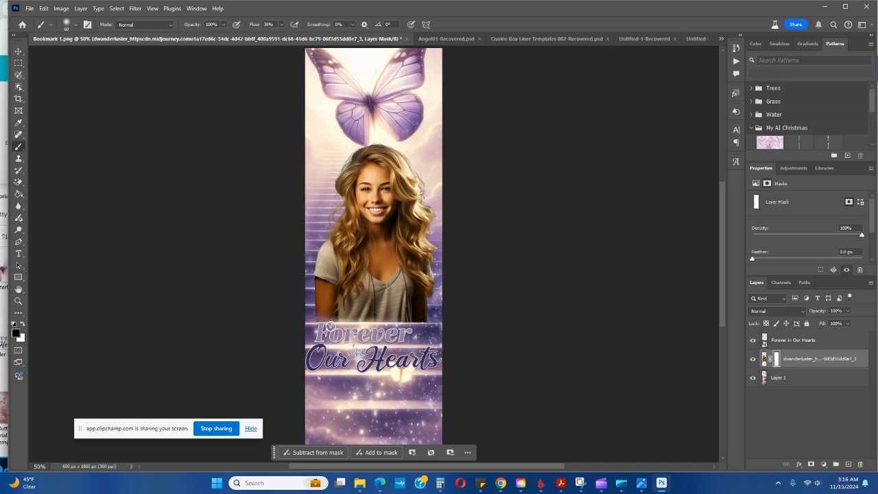
{"action": "mouse_move", "coordinate": [411, 325]}
{"action": "left_mouse_down"}
{"action": "mouse_move", "coordinate": [428, 324]}
{"action": "mouse_move", "coordinate": [347, 326]}
{"action": "left_mouse_up"}
{"action": "left_click_drag", "start_coordinate": [413, 319], "coordinate": [437, 316]}
Nudge the portrait slightly to the left on the bookmark with the Move tool
{"action": "left_click", "coordinate": [18, 51]}
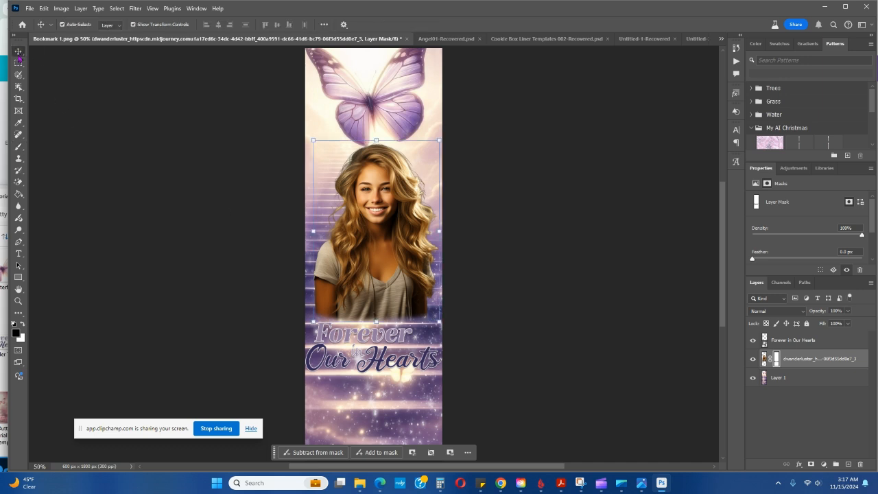
{"action": "left_click_drag", "start_coordinate": [403, 240], "coordinate": [401, 240]}
{"action": "left_click", "coordinate": [506, 281]}
{"action": "left_click_drag", "start_coordinate": [384, 320], "coordinate": [365, 336]}
{"action": "left_click", "coordinate": [558, 310]}
Lock the background Layer 1 and move the title graphic up so it overlaps the portrait's faded lower edge
{"action": "left_click_drag", "start_coordinate": [419, 414], "coordinate": [421, 411]}
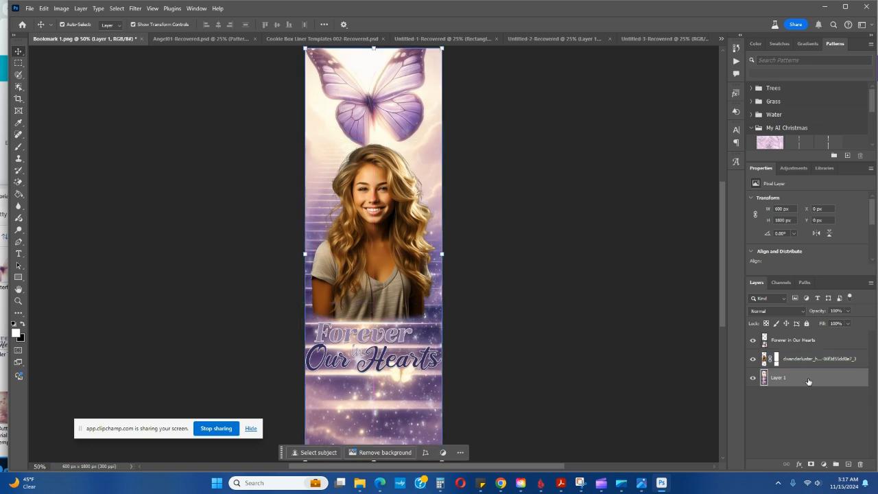
{"action": "left_click", "coordinate": [806, 324]}
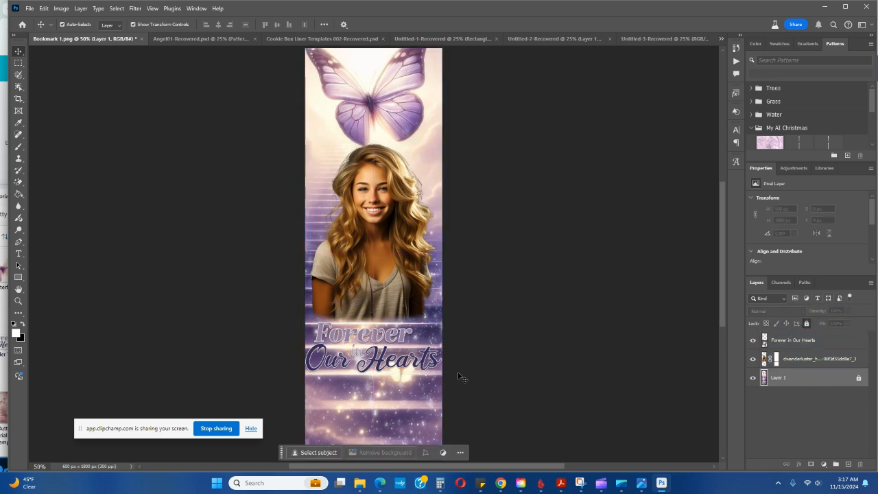
{"action": "left_click", "coordinate": [402, 362]}
{"action": "mouse_move", "coordinate": [404, 333]}
{"action": "left_mouse_down"}
{"action": "mouse_move", "coordinate": [417, 332]}
{"action": "mouse_move", "coordinate": [407, 318]}
{"action": "left_mouse_up"}
{"action": "left_click", "coordinate": [552, 270]}
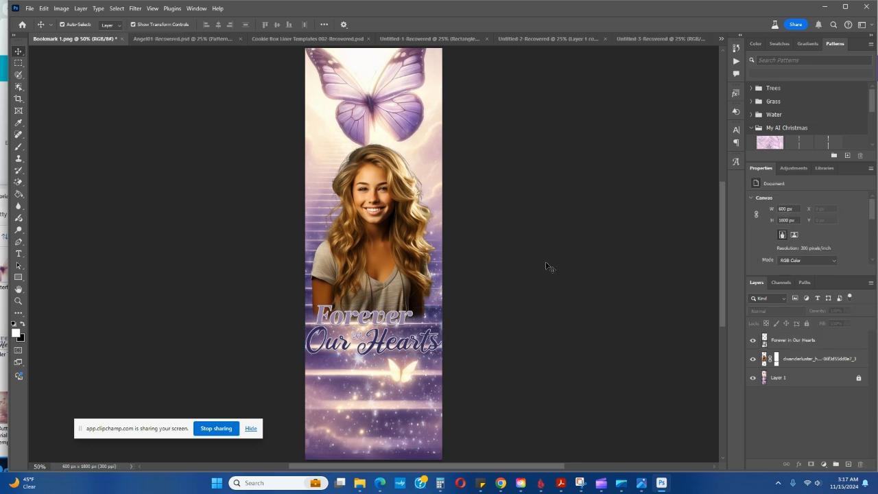
Add a centred text box with the memorial person's full name below the title, and commit the text
{"action": "left_click", "coordinate": [19, 253]}
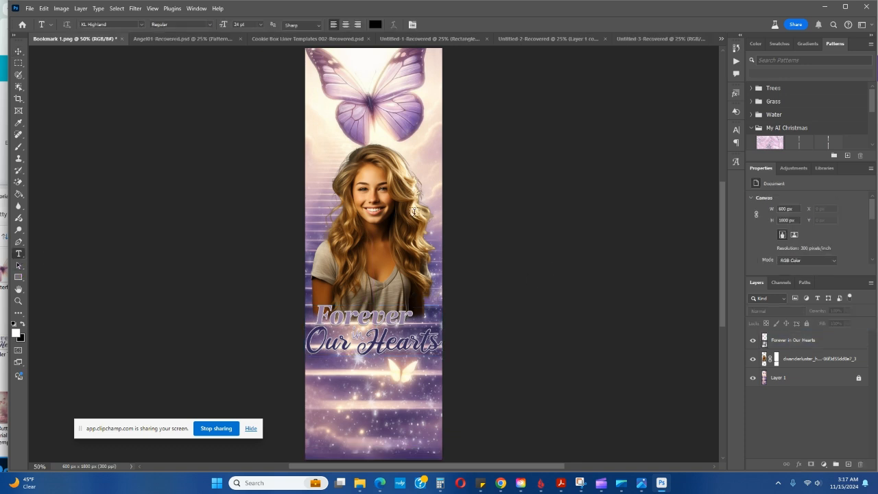
{"action": "left_click_drag", "start_coordinate": [315, 371], "coordinate": [434, 447]}
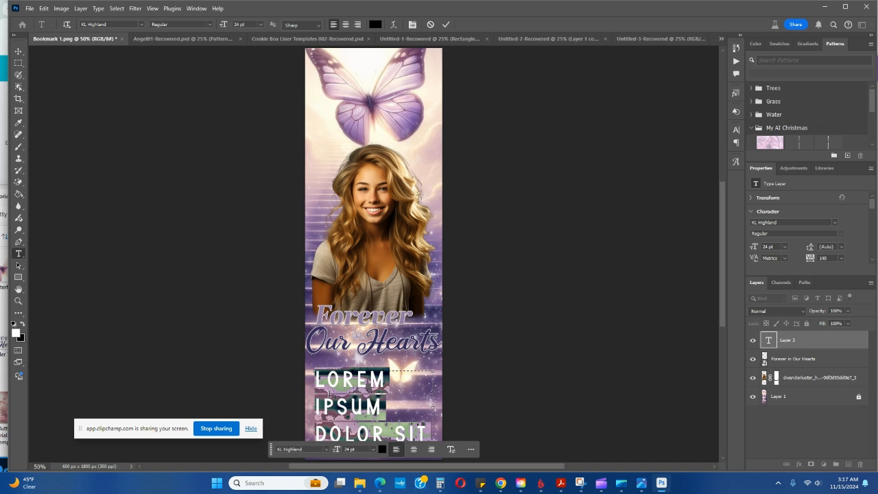
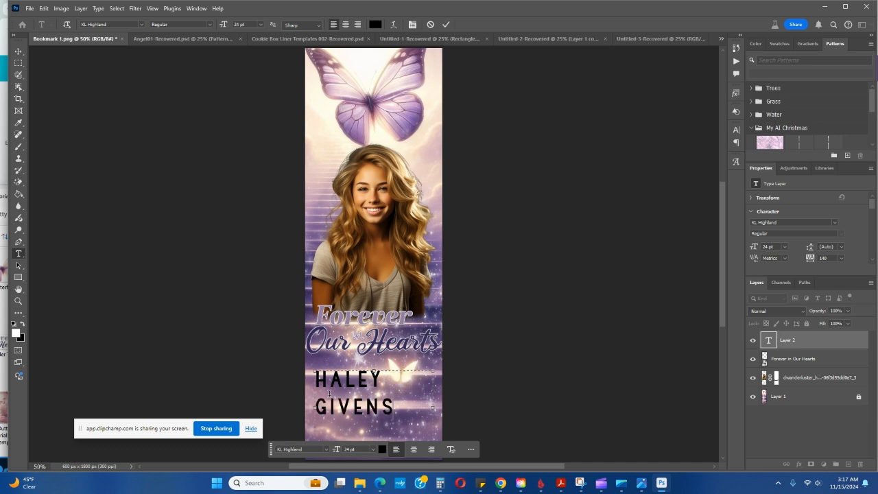
{"action": "left_click", "coordinate": [414, 449]}
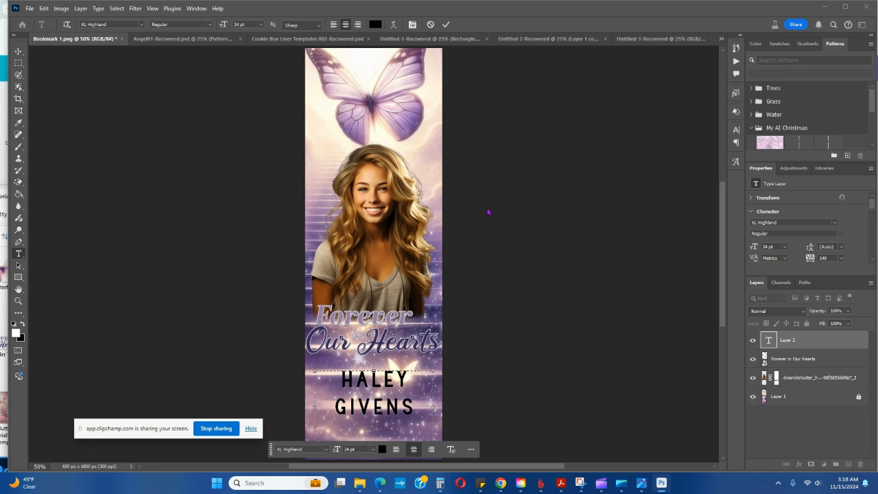
{"action": "left_click", "coordinate": [446, 24]}
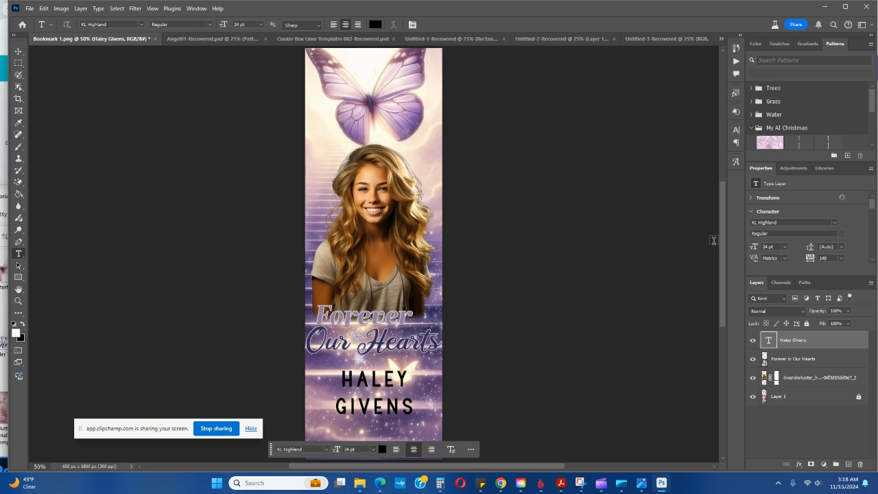
{"action": "left_click", "coordinate": [19, 52]}
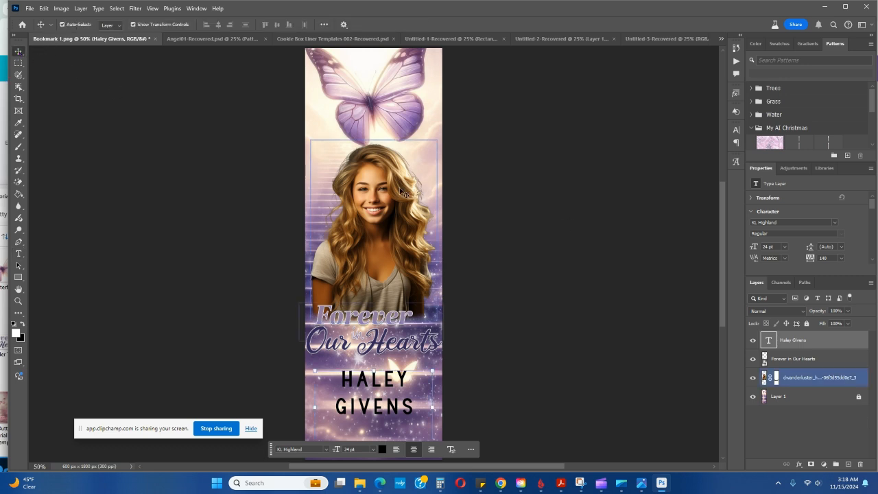
{"action": "left_click", "coordinate": [605, 224]}
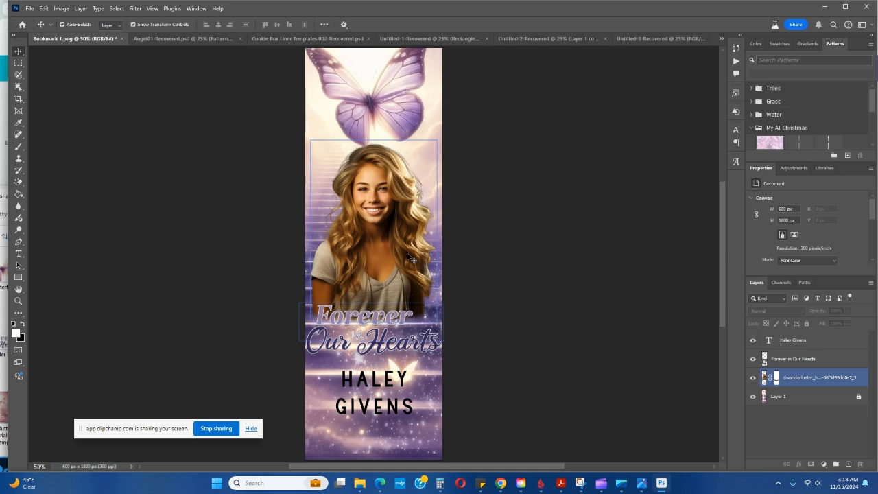
Switch to the browser, search for photopea in a new tab and launch the Photopea online editor
{"action": "left_click", "coordinate": [825, 6]}
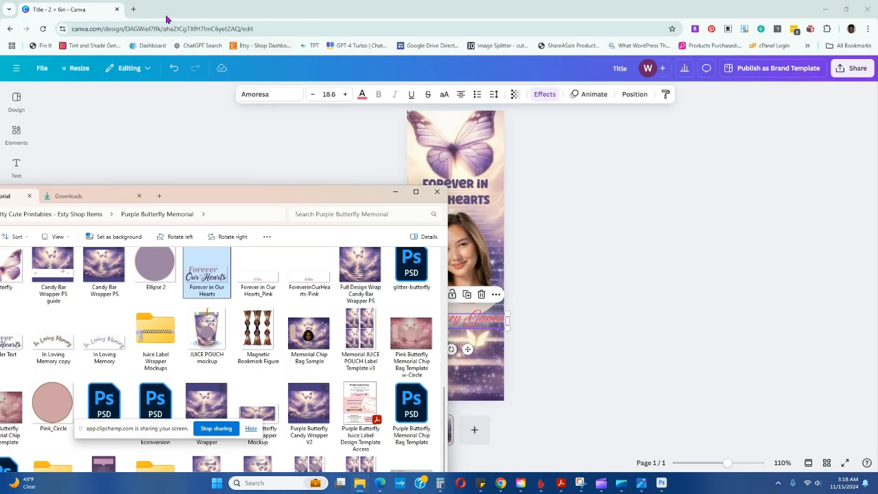
{"action": "left_click", "coordinate": [135, 11]}
{"action": "left_click", "coordinate": [135, 10]}
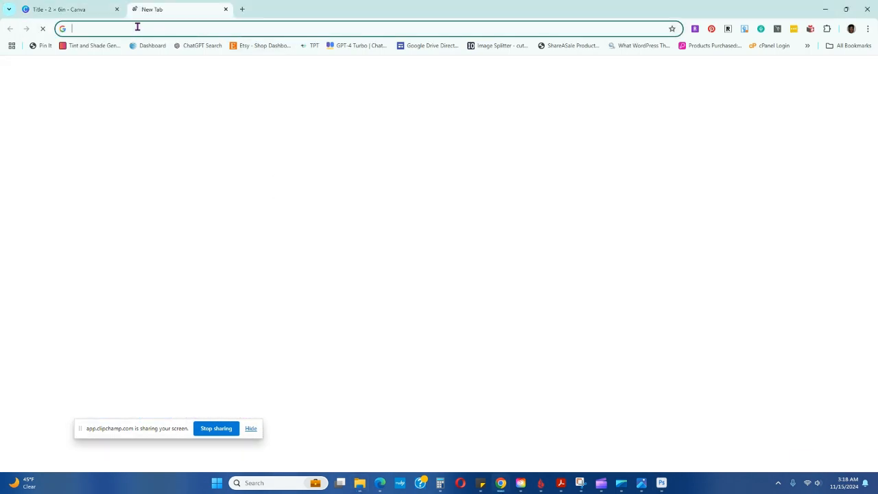
{"action": "type", "text": "photo"}
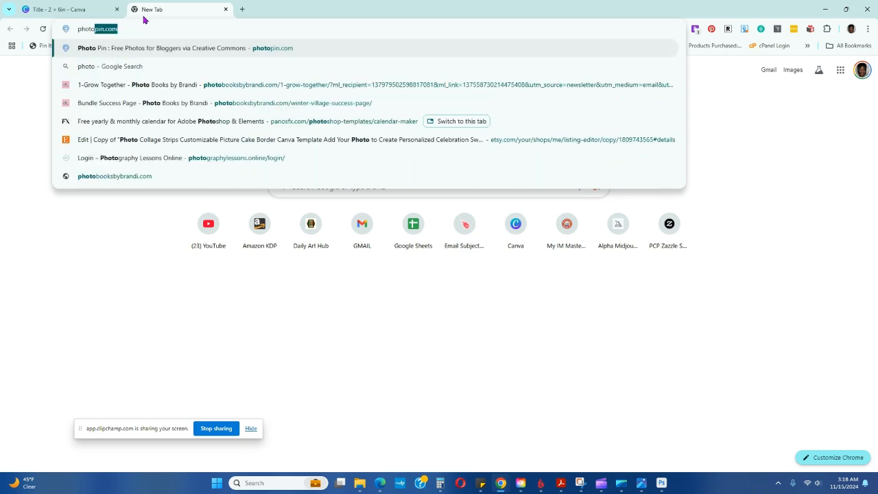
{"action": "type", "text": "pea"}
{"action": "key", "text": "Return"}
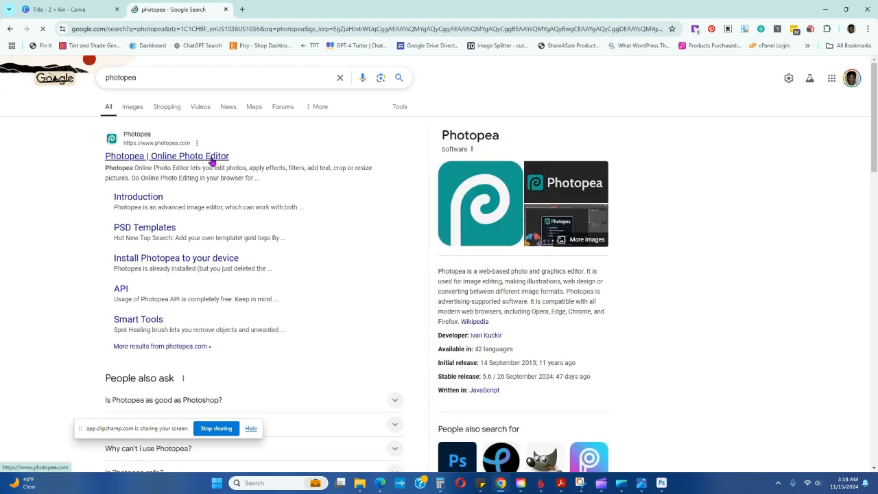
{"action": "left_click", "coordinate": [212, 162]}
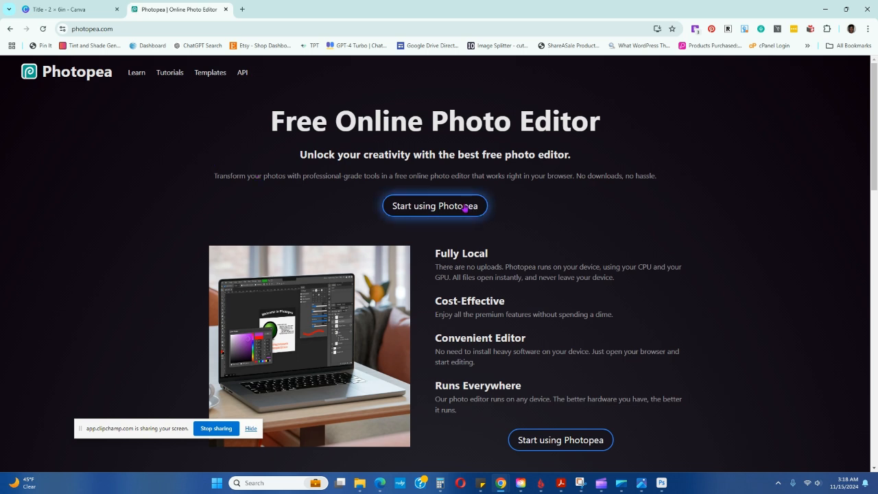
{"action": "left_click", "coordinate": [426, 208]}
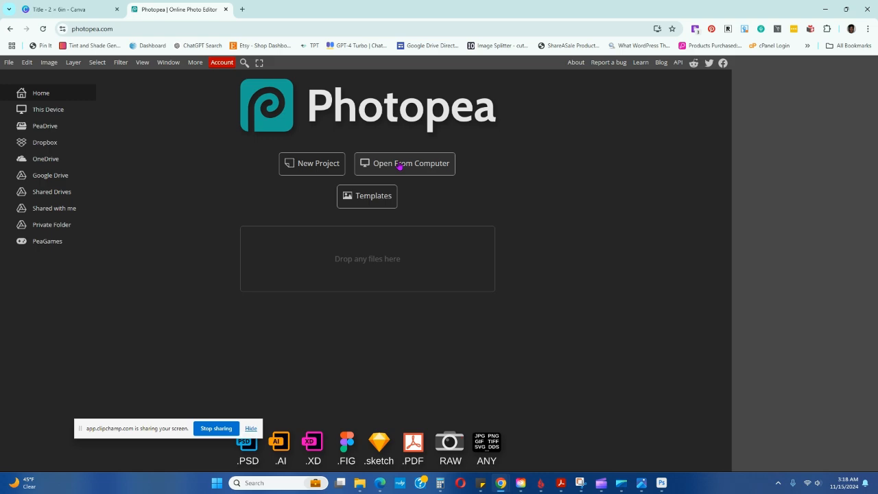
Open the Bookmark 1 image from the Purple Butterfly Memorial folder in Photopea
{"action": "mouse_move", "coordinate": [359, 483]}
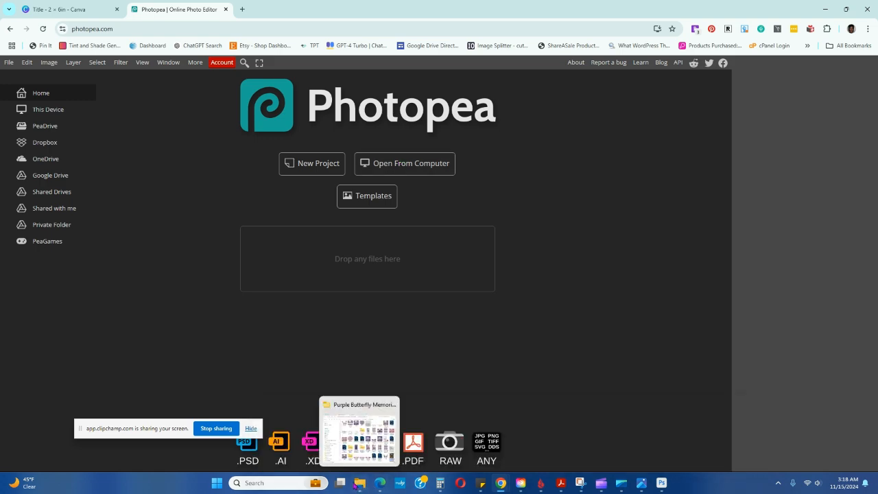
{"action": "left_click", "coordinate": [367, 432]}
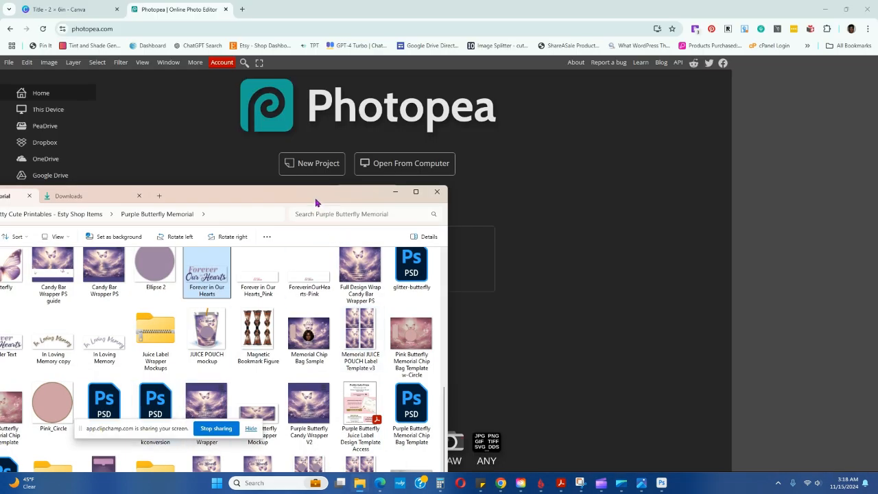
{"action": "left_click_drag", "start_coordinate": [316, 199], "coordinate": [397, 106]}
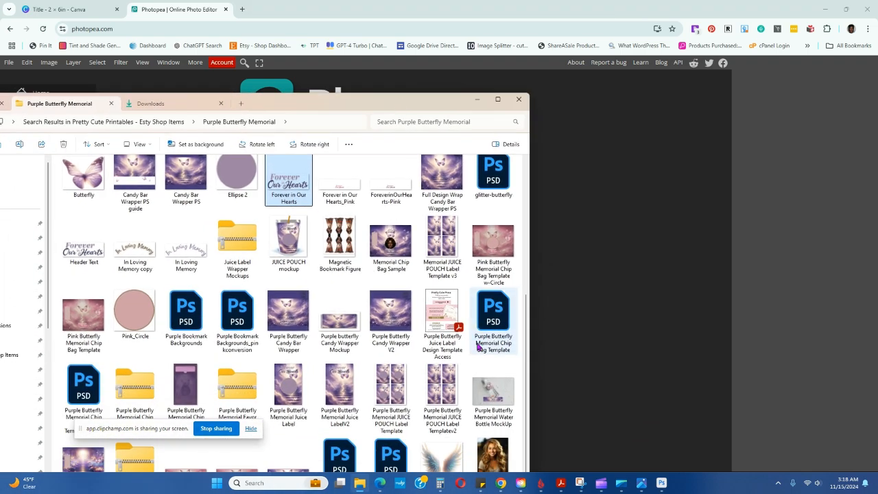
{"action": "scroll", "coordinate": [527, 307], "scroll_direction": "up", "scroll_amount": 3}
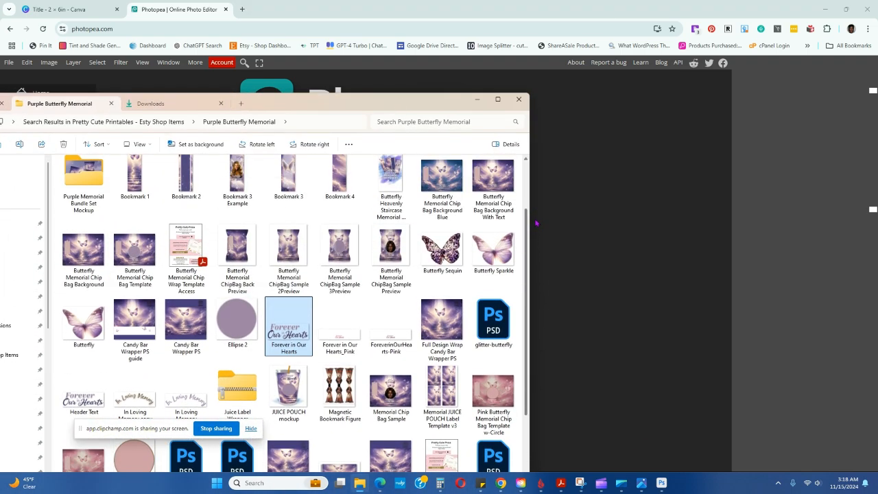
{"action": "left_click_drag", "start_coordinate": [400, 110], "coordinate": [448, 311]}
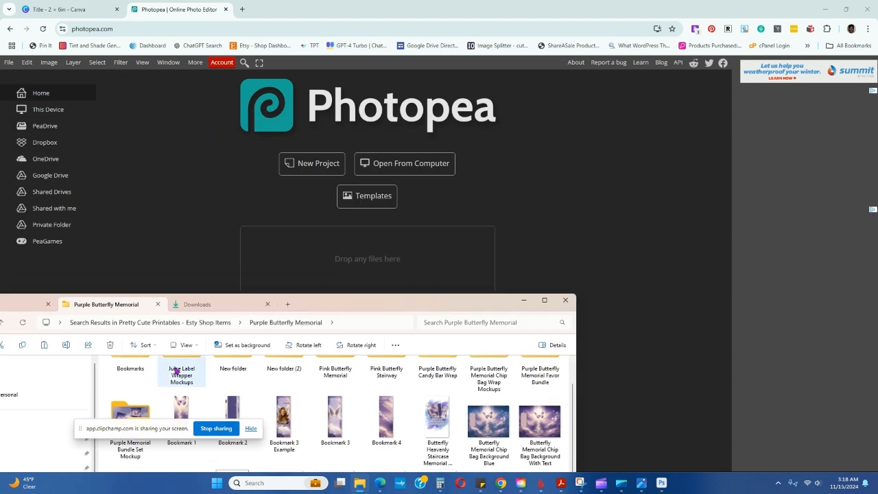
{"action": "left_click_drag", "start_coordinate": [186, 415], "coordinate": [352, 254]}
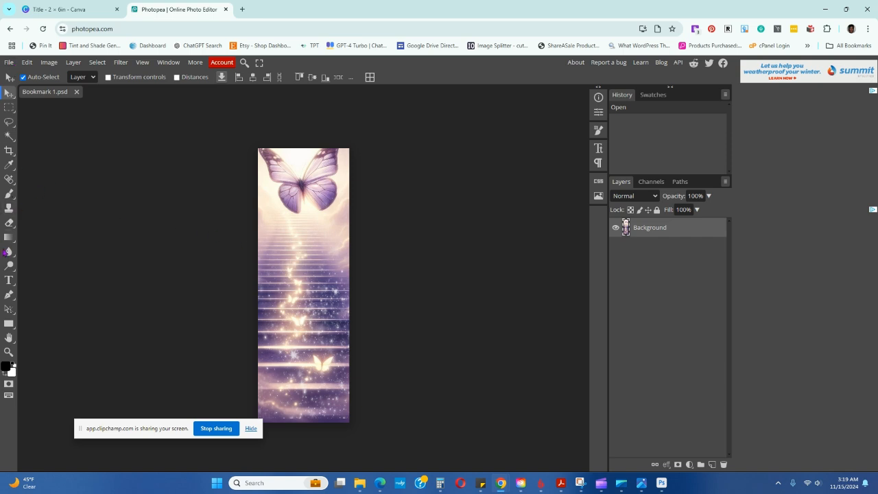
Add a text box about 330 × 165 px over the stairs reading "Forever in our Hearts" and set its size to 58 px
{"action": "left_click", "coordinate": [10, 280]}
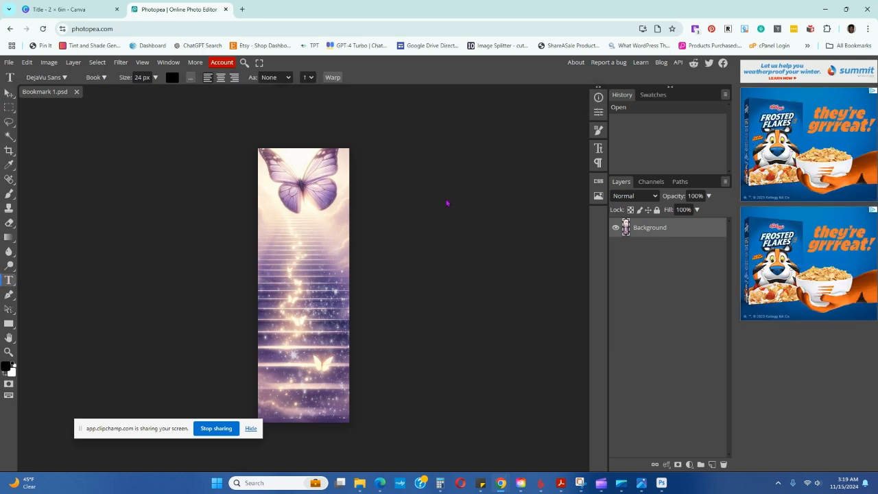
{"action": "left_click_drag", "start_coordinate": [287, 258], "coordinate": [338, 281]}
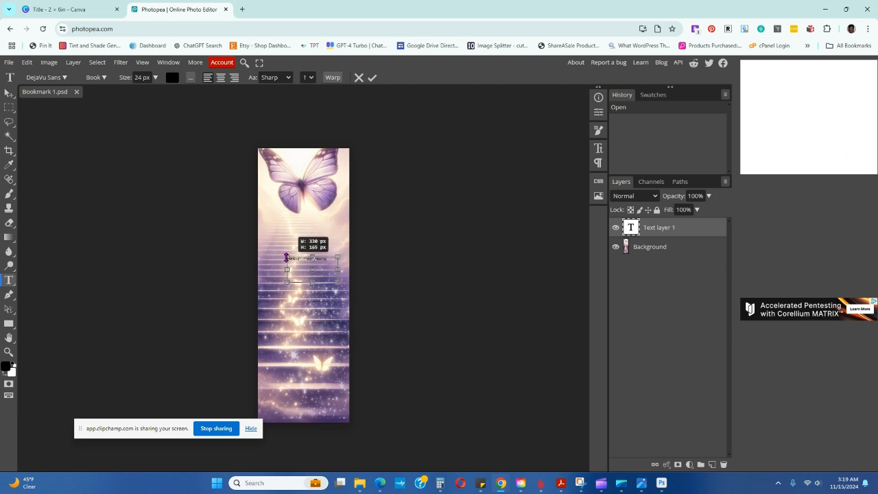
{"action": "left_click_drag", "start_coordinate": [328, 261], "coordinate": [280, 259]}
{"action": "left_click", "coordinate": [155, 77]}
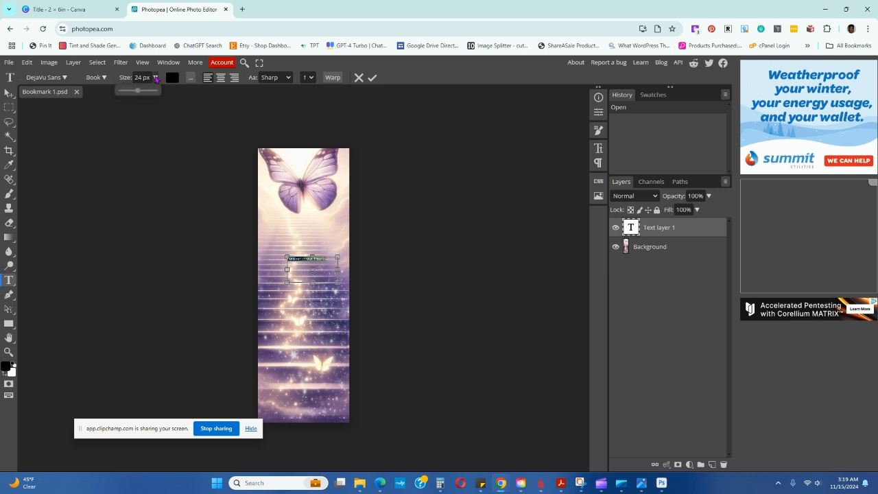
{"action": "left_click_drag", "start_coordinate": [138, 93], "coordinate": [145, 94]}
Colour the "Forever in our Hearts" text near-white (fdfdfd) and commit the text
{"action": "left_click", "coordinate": [171, 77]}
{"action": "left_click_drag", "start_coordinate": [107, 162], "coordinate": [74, 148]}
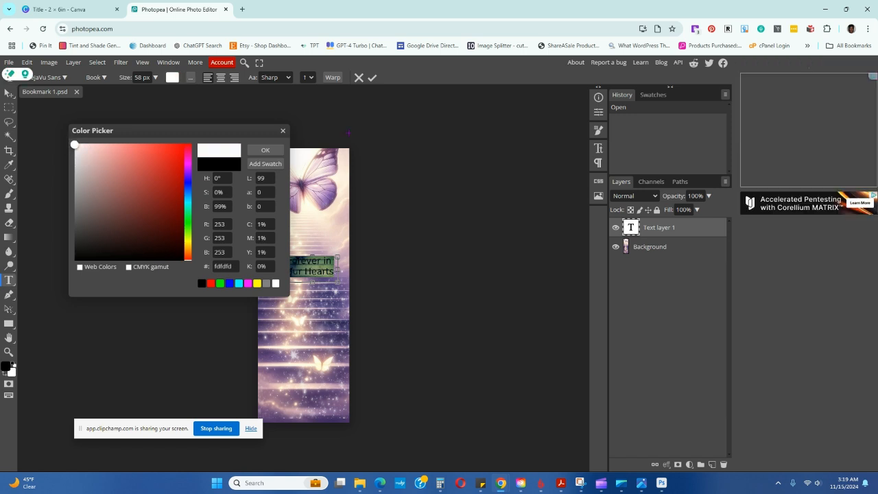
{"action": "left_click", "coordinate": [264, 149]}
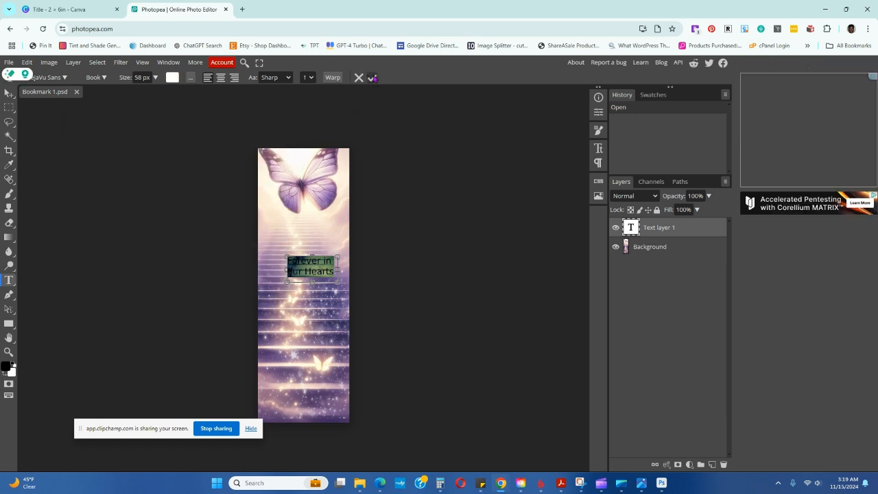
{"action": "left_click", "coordinate": [372, 77]}
Enlarge the title text to 74 px, centre-align it and move it down onto the lower stairs of the bookmark
{"action": "left_click", "coordinate": [8, 93]}
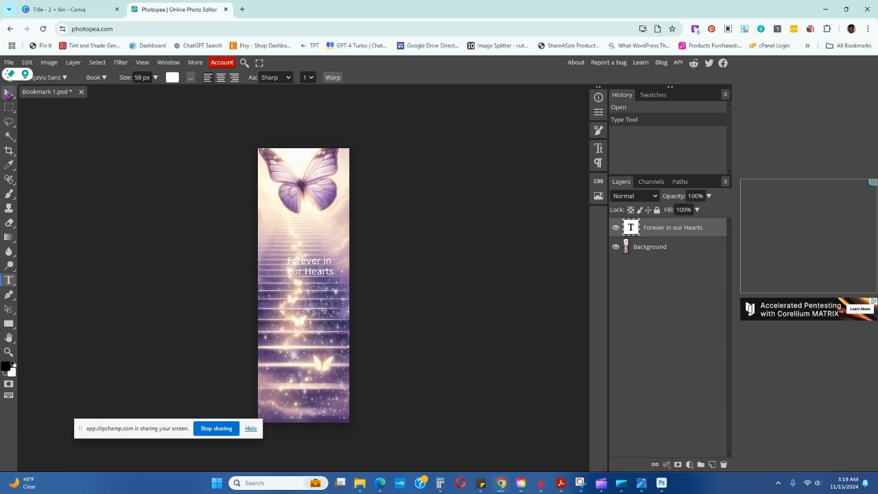
{"action": "left_click_drag", "start_coordinate": [326, 273], "coordinate": [266, 293]}
{"action": "double_click", "coordinate": [302, 316]}
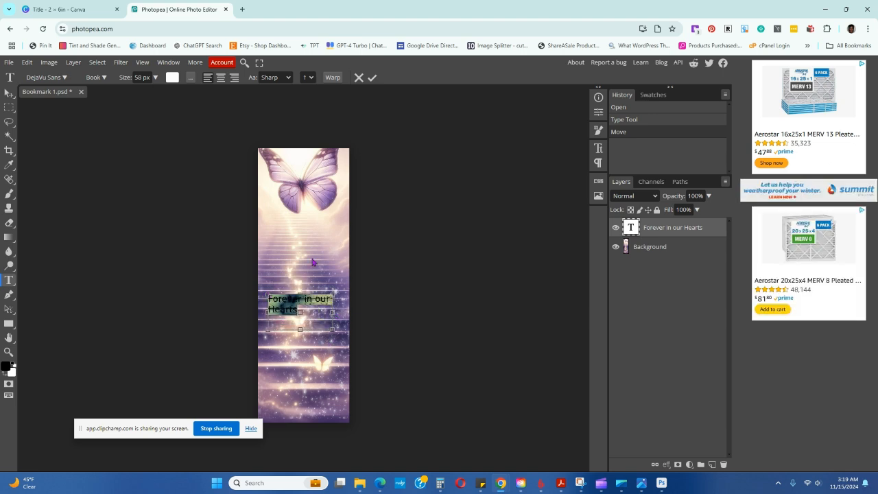
{"action": "left_click", "coordinate": [156, 77]}
{"action": "left_click_drag", "start_coordinate": [144, 92], "coordinate": [146, 92]}
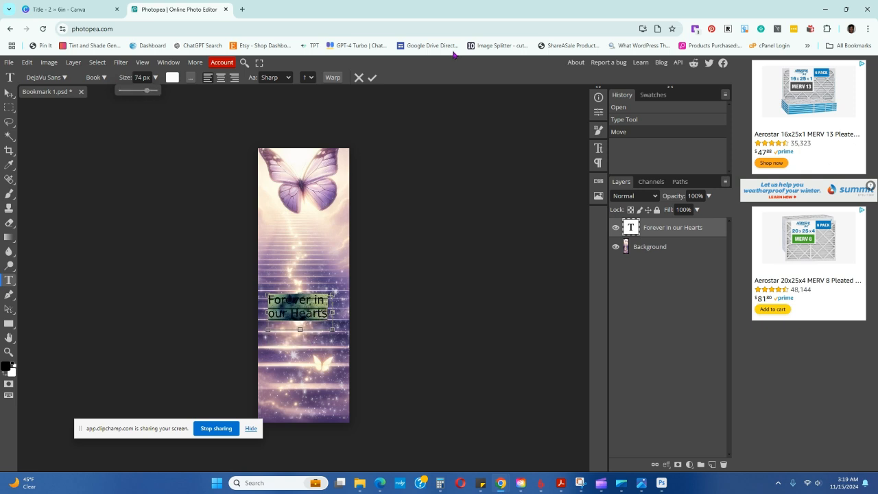
{"action": "left_click", "coordinate": [371, 77]}
{"action": "left_click_drag", "start_coordinate": [318, 313], "coordinate": [318, 346]}
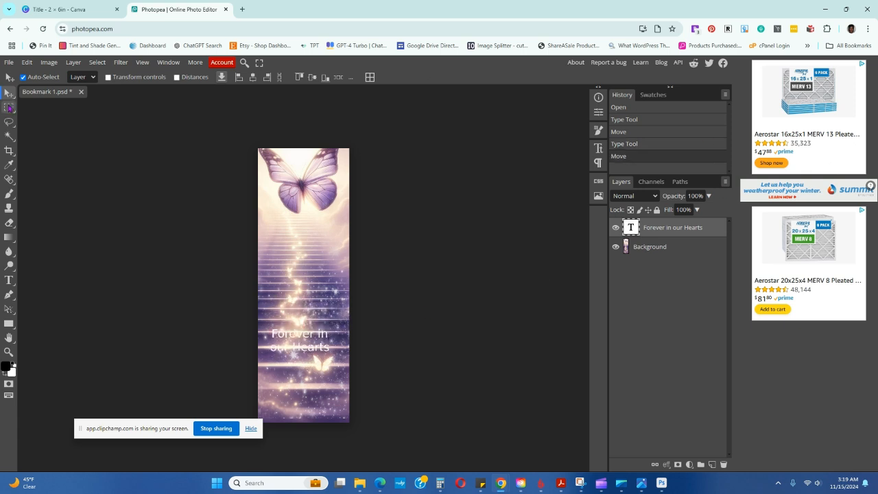
{"action": "left_click", "coordinate": [10, 62]}
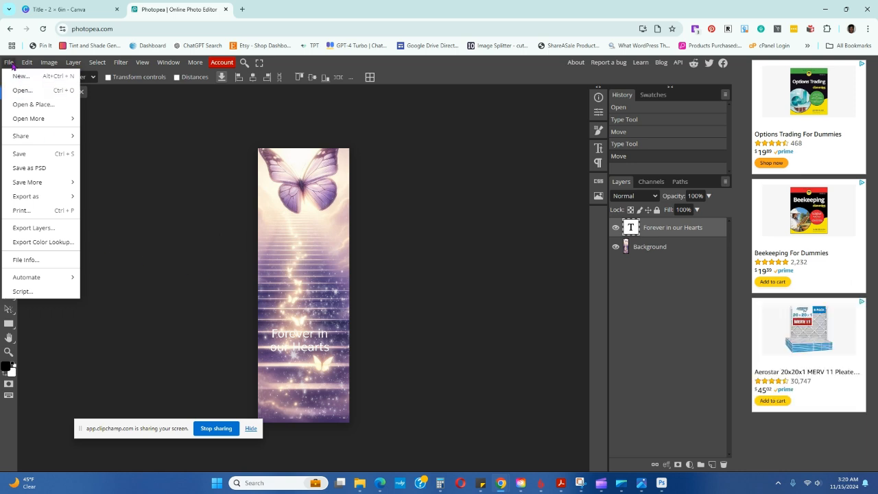
{"action": "left_click", "coordinate": [488, 201]}
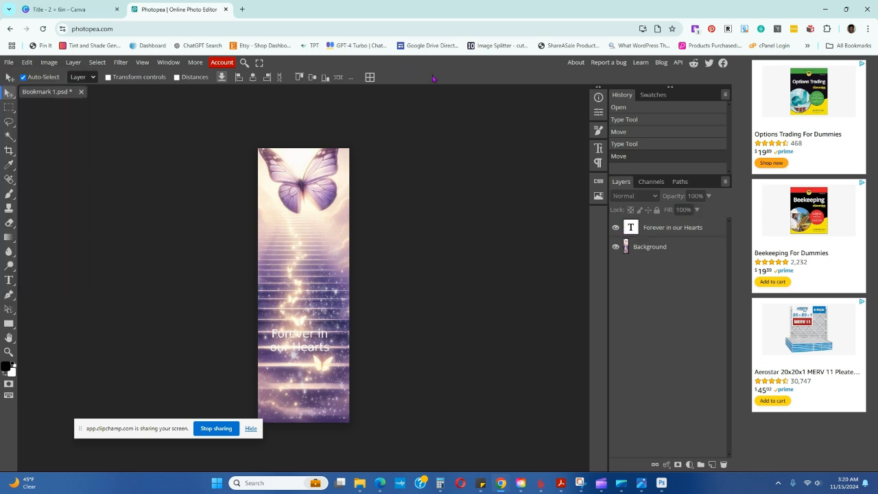
{"action": "left_click", "coordinate": [10, 63]}
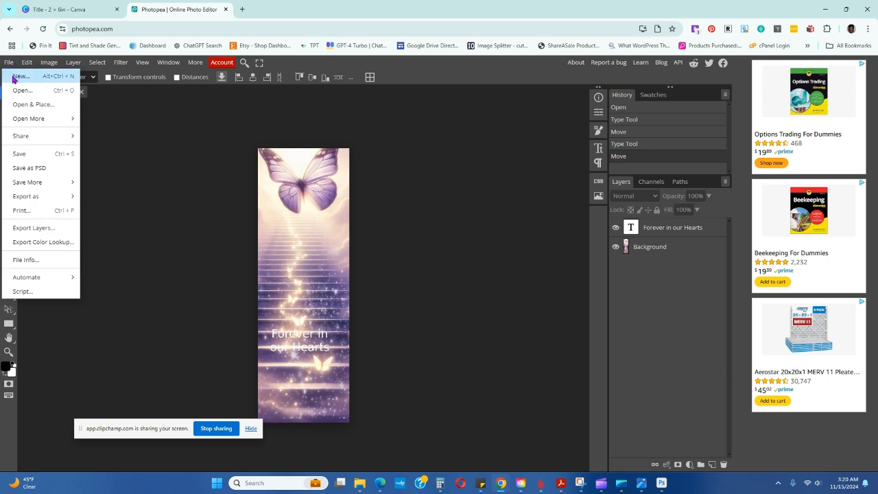
{"action": "mouse_move", "coordinate": [40, 197]}
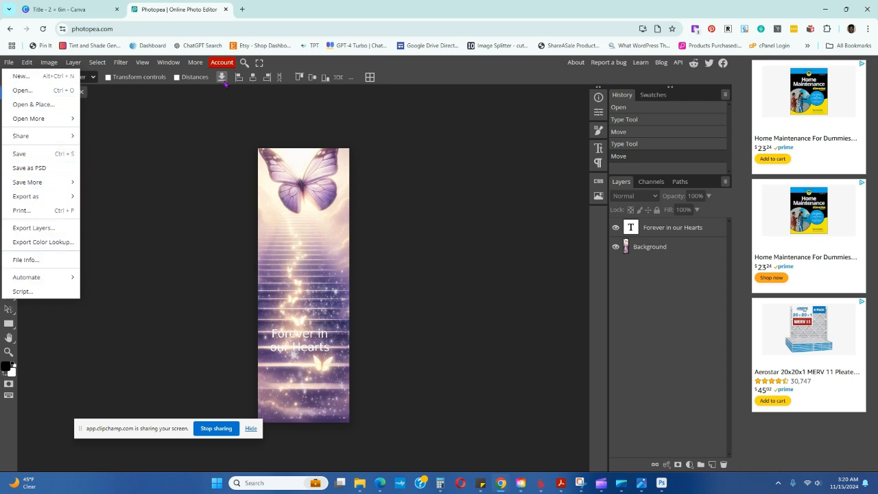
{"action": "left_click", "coordinate": [196, 128]}
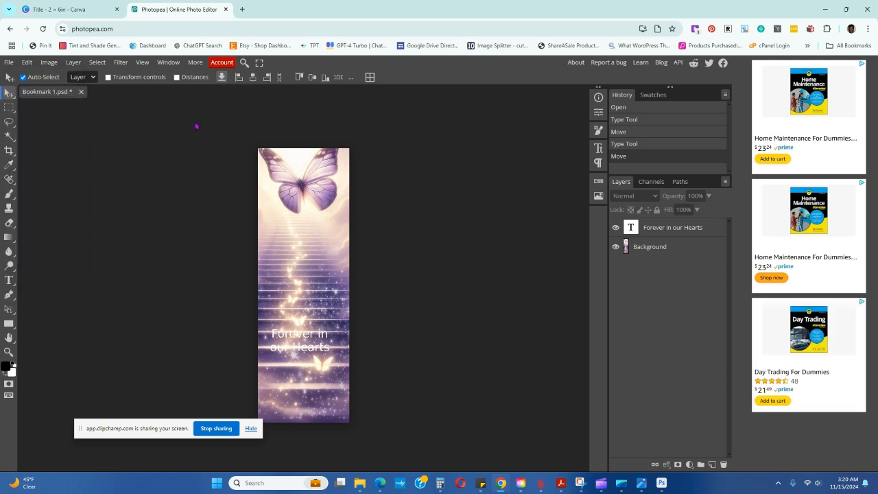
{"action": "left_click", "coordinate": [9, 63]}
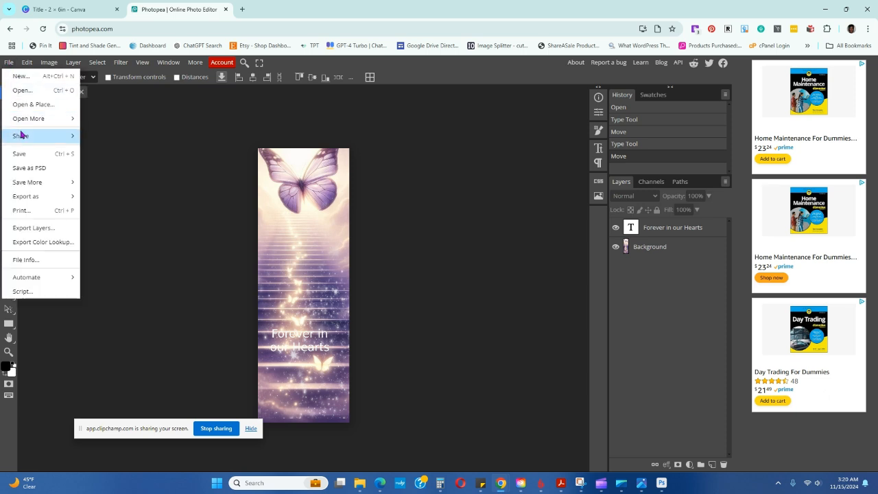
{"action": "mouse_move", "coordinate": [22, 122]}
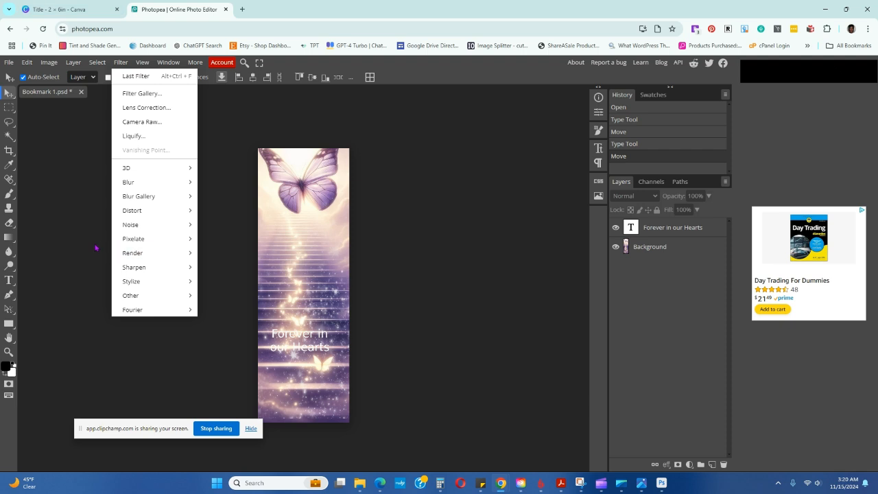
{"action": "left_click", "coordinate": [170, 29]}
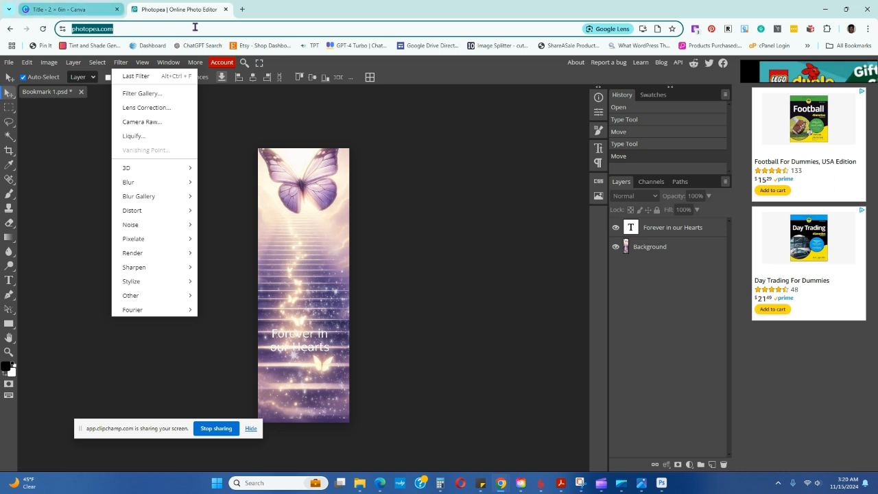
{"action": "mouse_move", "coordinate": [74, 17]}
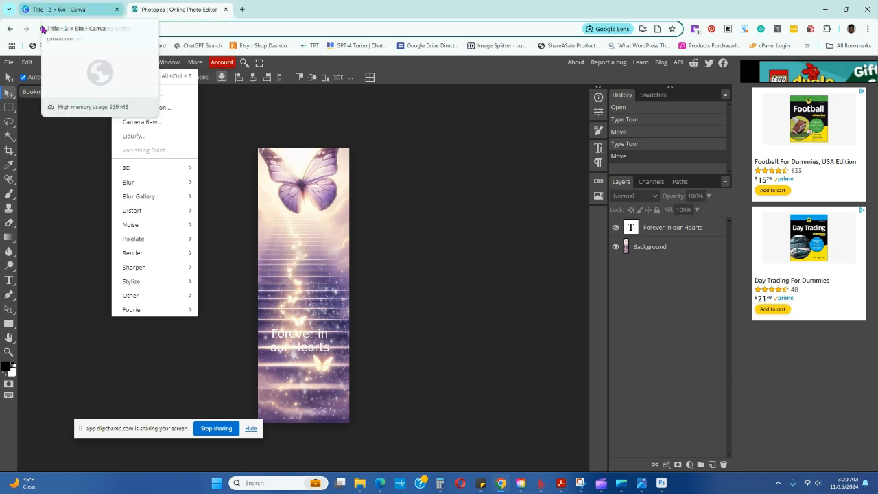
Switch back to Photoshop to view the finished Bookmark 1 design
{"action": "mouse_move", "coordinate": [661, 482]}
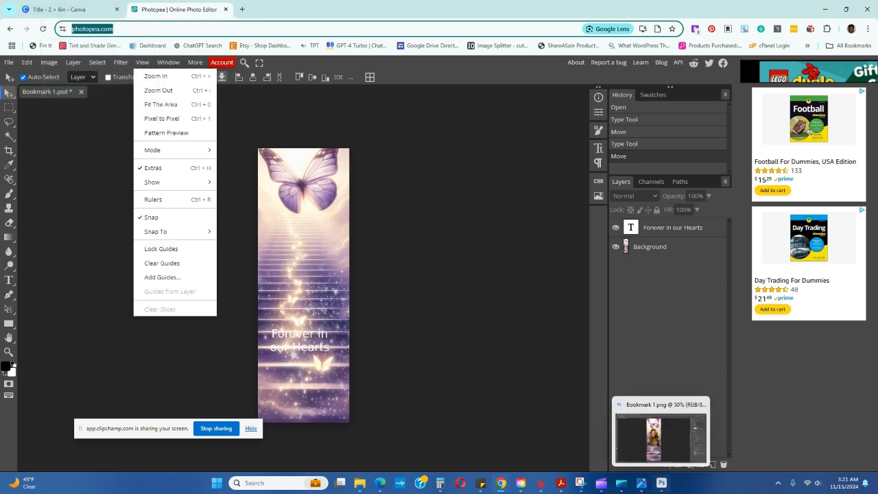
{"action": "left_click", "coordinate": [668, 442]}
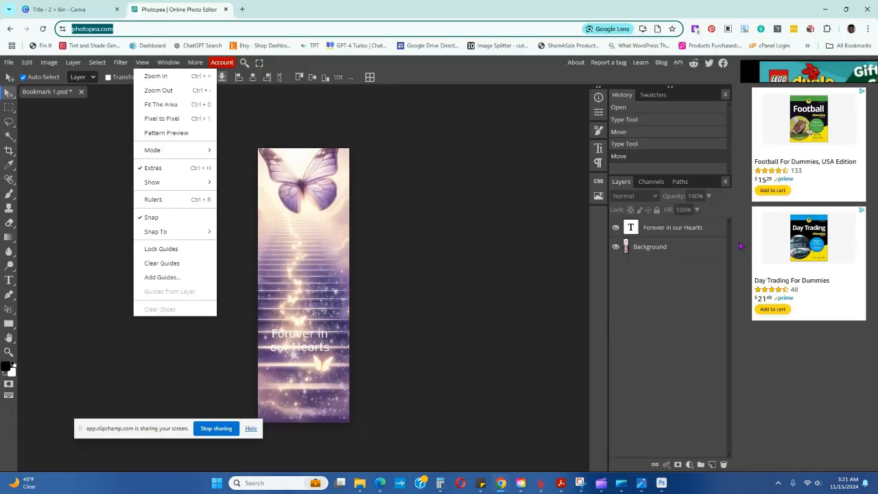
{"action": "left_click", "coordinate": [666, 484]}
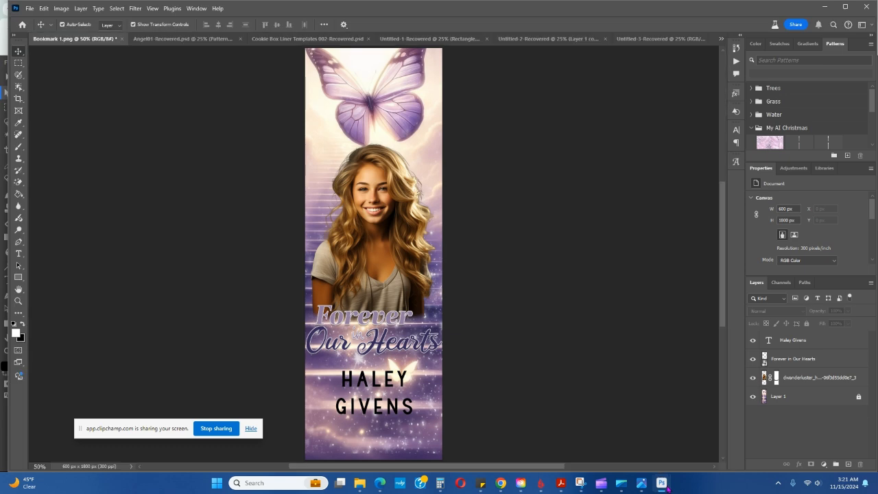
{"action": "left_click", "coordinate": [601, 484]}
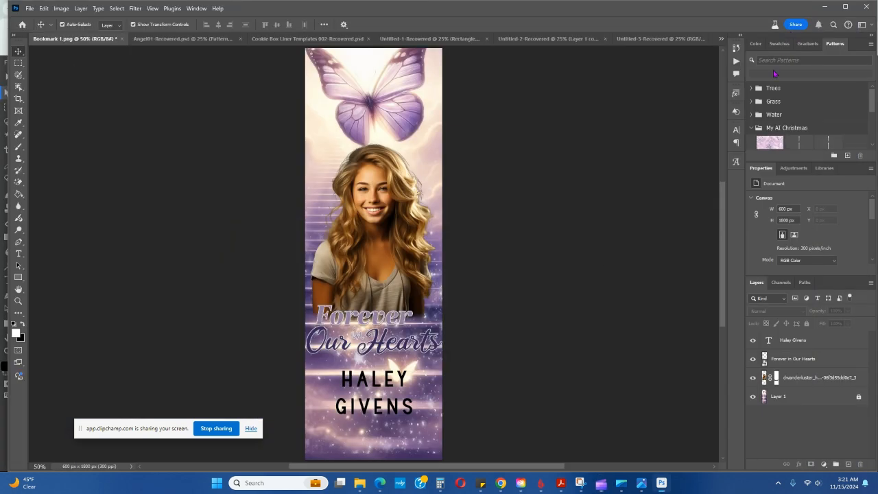
{"action": "left_click", "coordinate": [807, 7]}
Find and launch PowerPoint, and create a blank presentation
{"action": "left_click", "coordinate": [267, 482]}
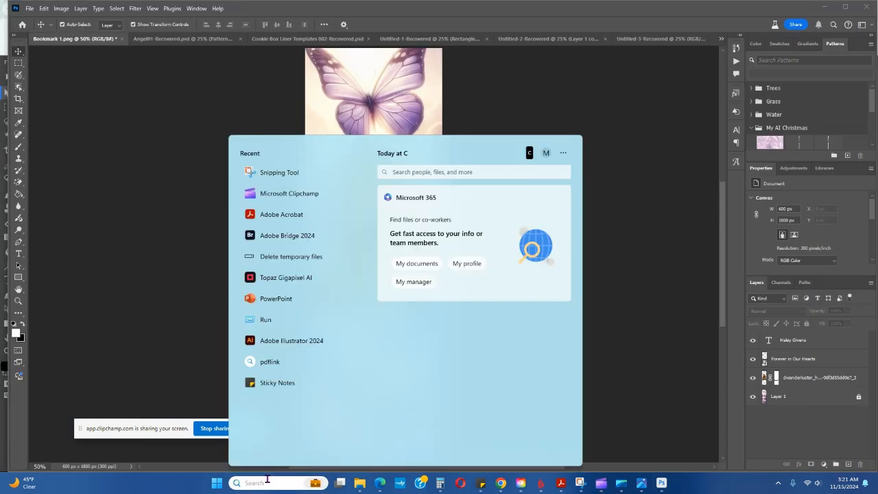
{"action": "type", "text": "powerpoint"}
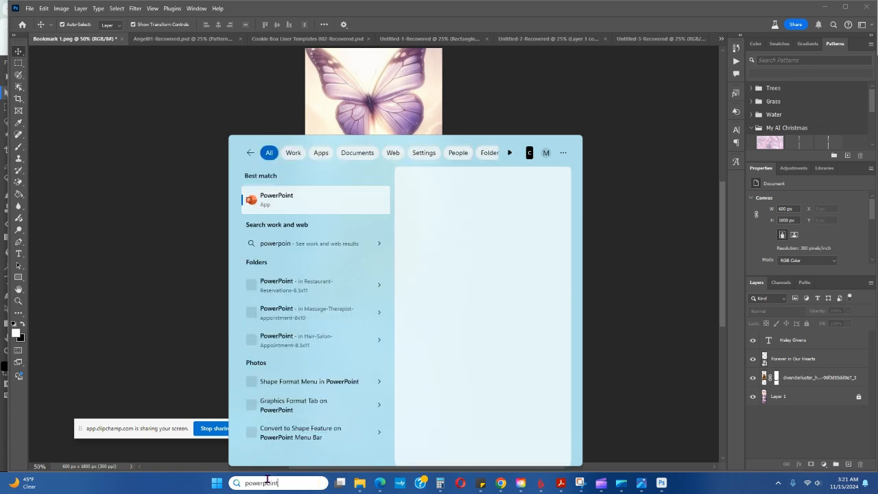
{"action": "left_click", "coordinate": [294, 198]}
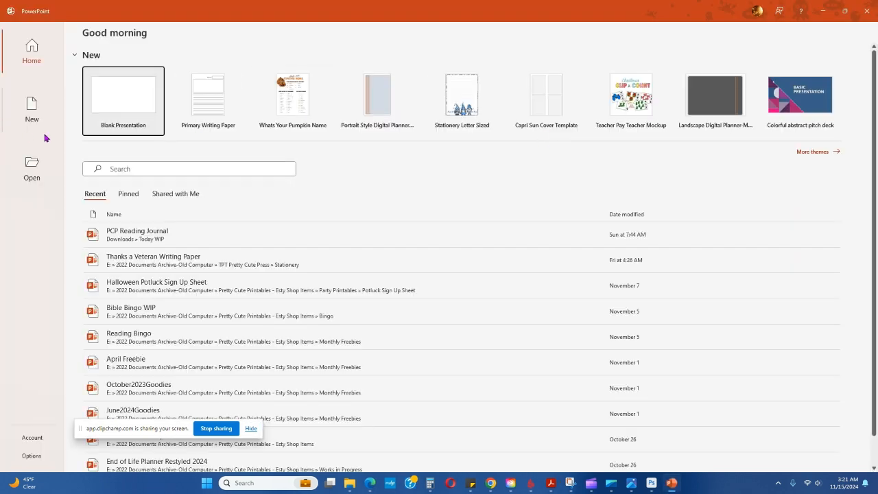
{"action": "left_click", "coordinate": [119, 100]}
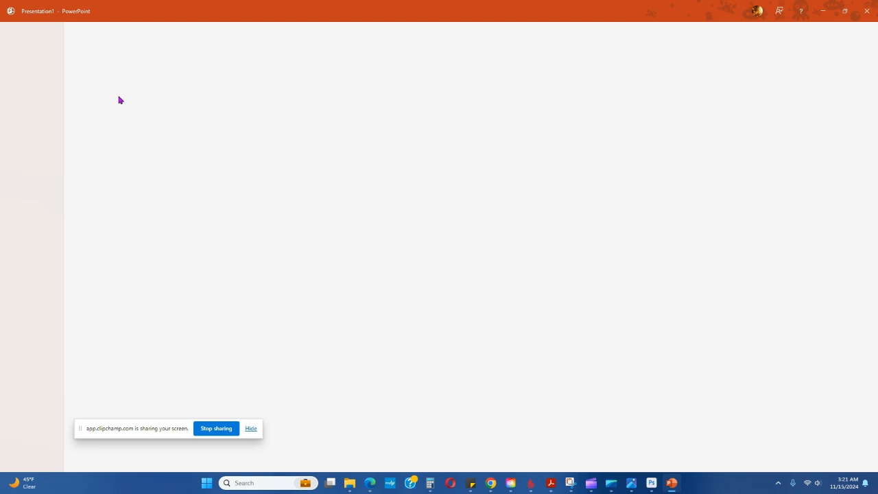